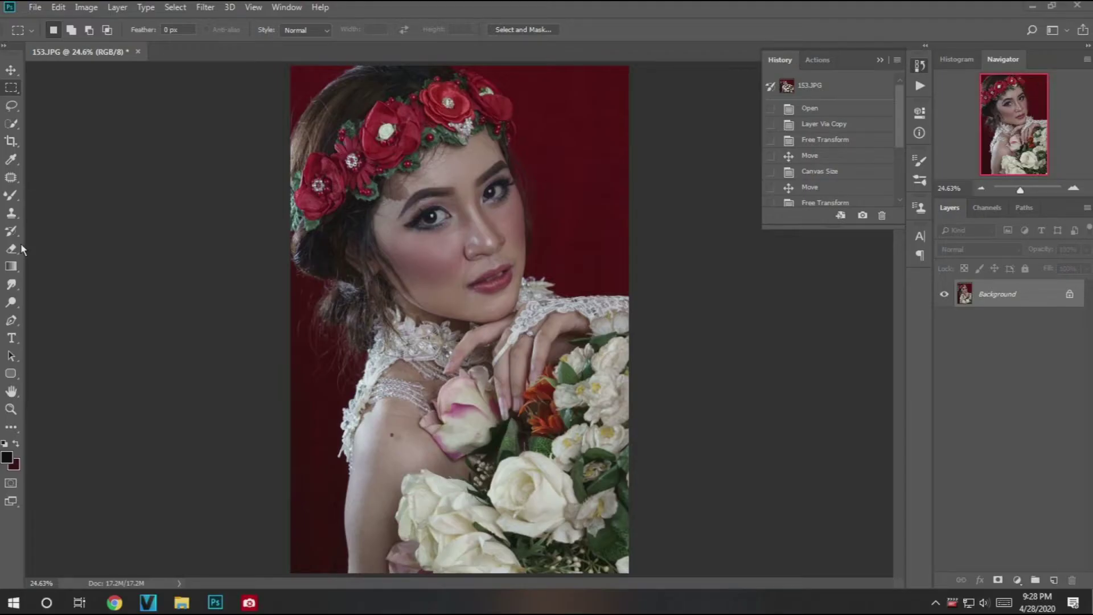
Step: Zoom in on the bride's face and clone skin over the stray forehead hairs
scroll(476, 267, "up", 3)
key("b")
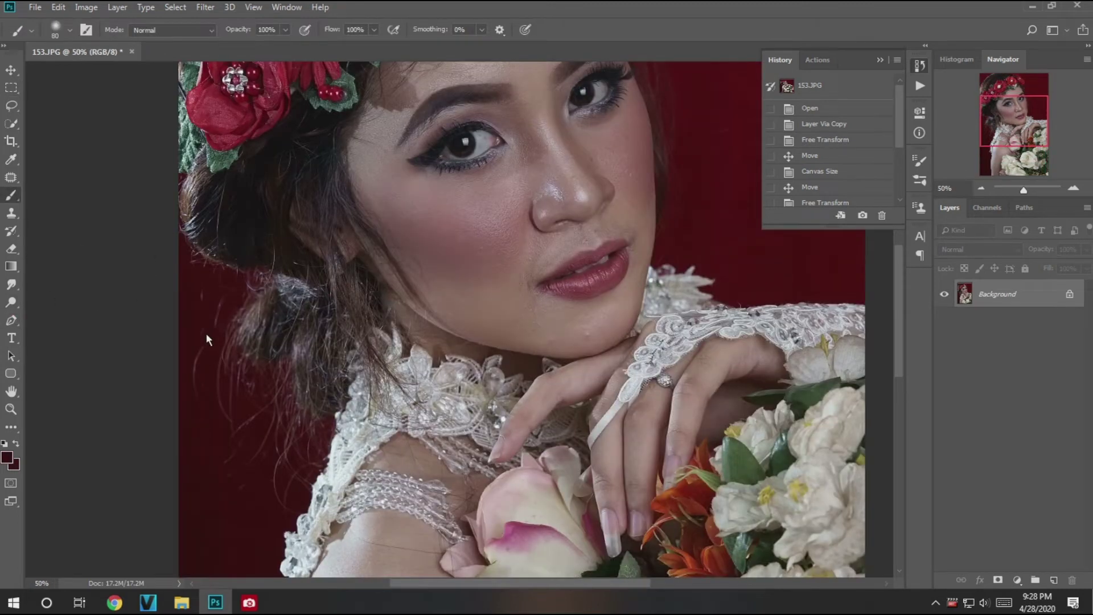
scroll(453, 354, "up", 1)
key("j")
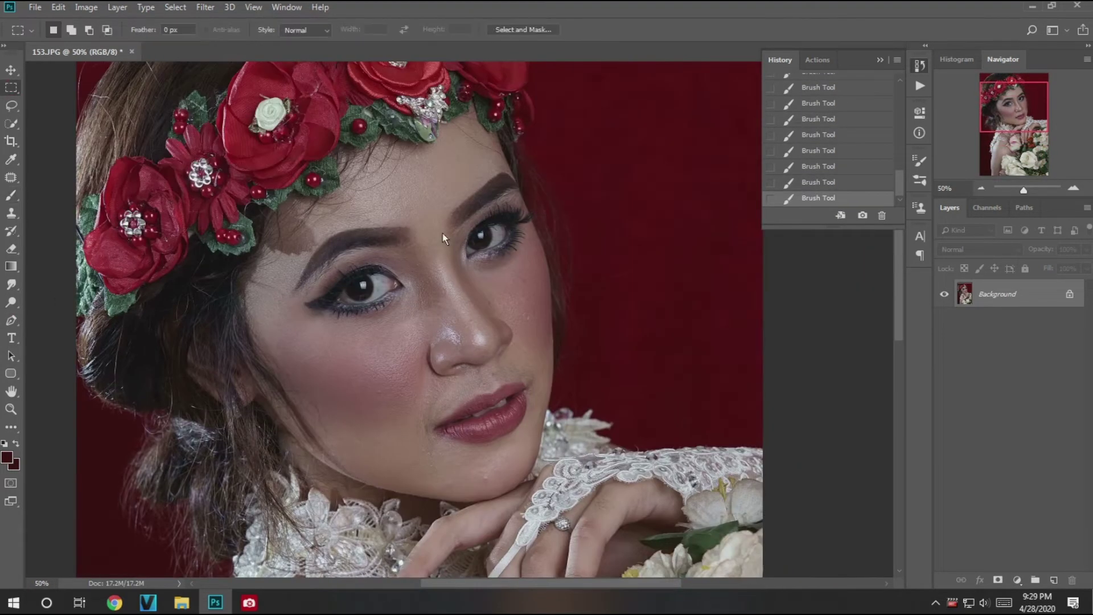
scroll(443, 233, "up", 1)
key("shift+j")
scroll(382, 133, "up", 1)
scroll(382, 133, "up", 1)
left_click(12, 215)
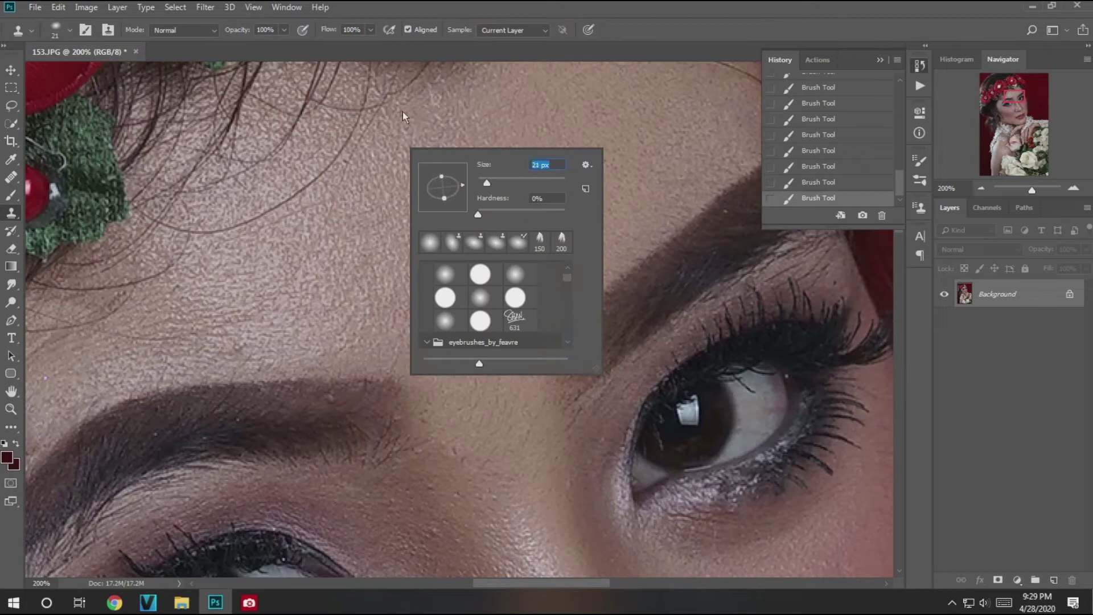
left_click_drag(192, 257, 108, 342)
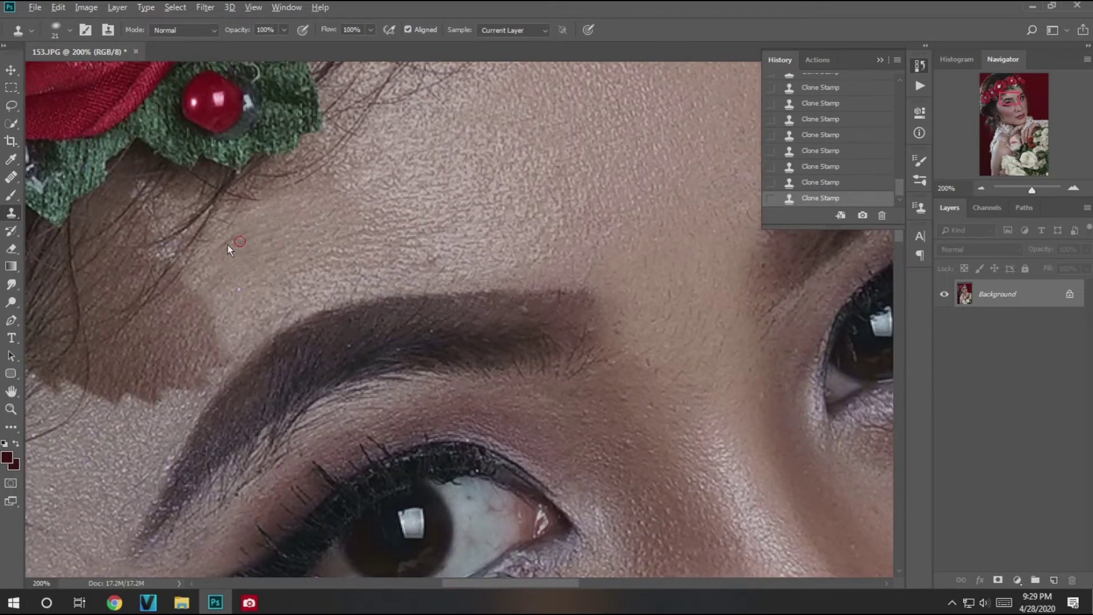
scroll(228, 245, "down", 2)
scroll(398, 228, "up", 1)
Step: Patch a blemished area of the forehead and deselect it
right_click(11, 177)
left_click(63, 203)
left_click_drag(336, 228, 341, 194)
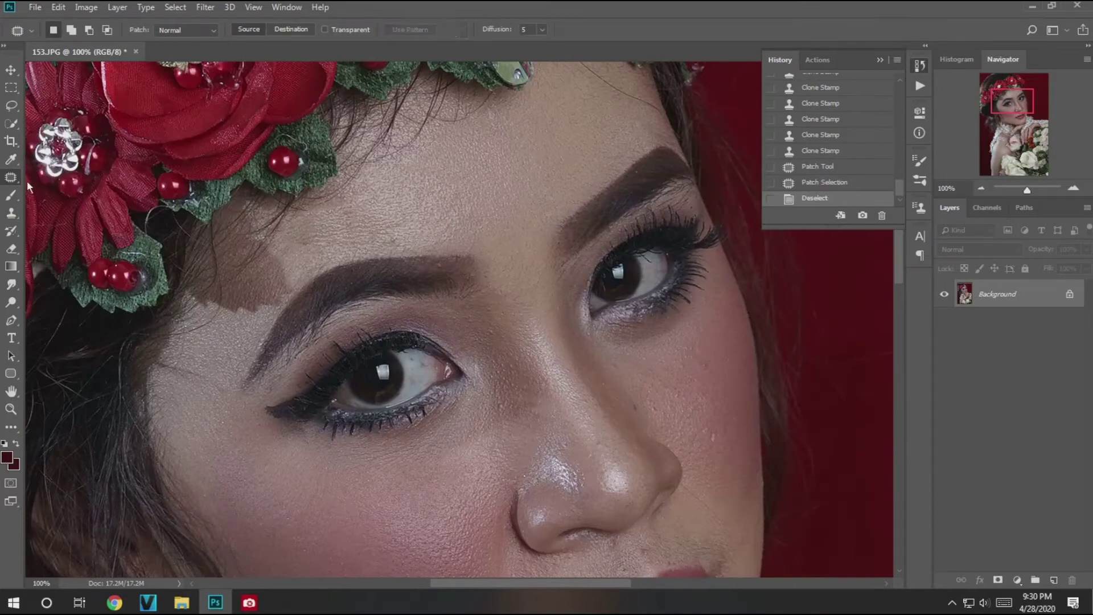
key("ctrl+d")
Step: Sample clean forehead skin and clone it over the remaining forehead marks
key("s")
left_click(346, 214)
left_click(423, 217)
scroll(422, 217, "right", 3)
left_click(488, 103)
left_click(535, 128)
left_click(562, 150)
Step: Patch another forehead area, deselect it, and zoom out to see more of the face
key("j")
mouse_move(467, 88)
left_mouse_down()
mouse_move(505, 101)
mouse_move(555, 145)
left_mouse_up()
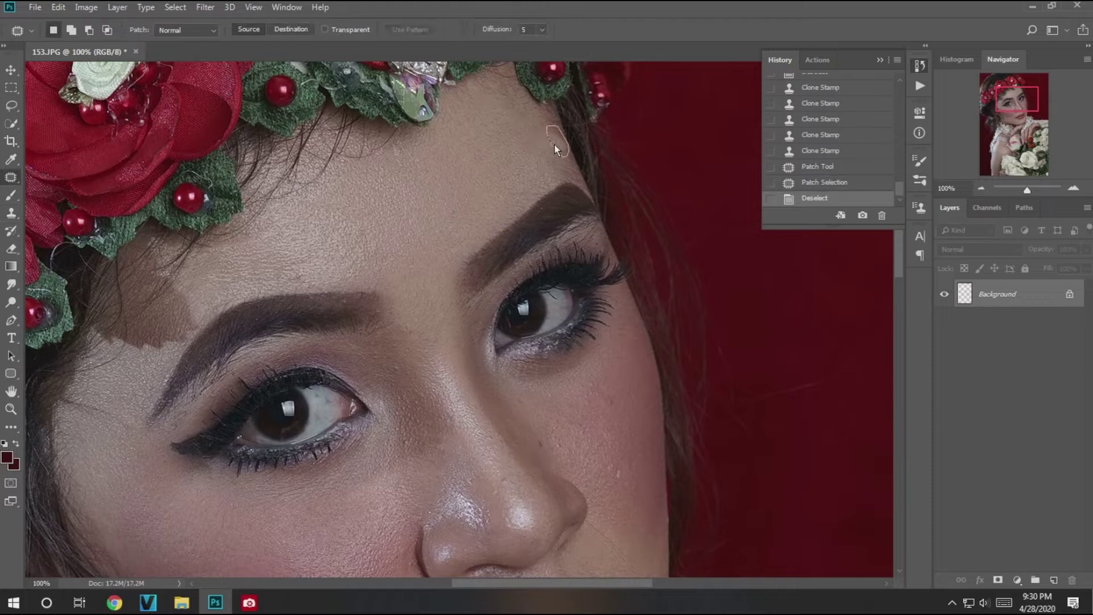
key("ctrl+d")
key("ctrl+minus")
scroll(388, 354, "down", 2)
scroll(397, 302, "right", 3)
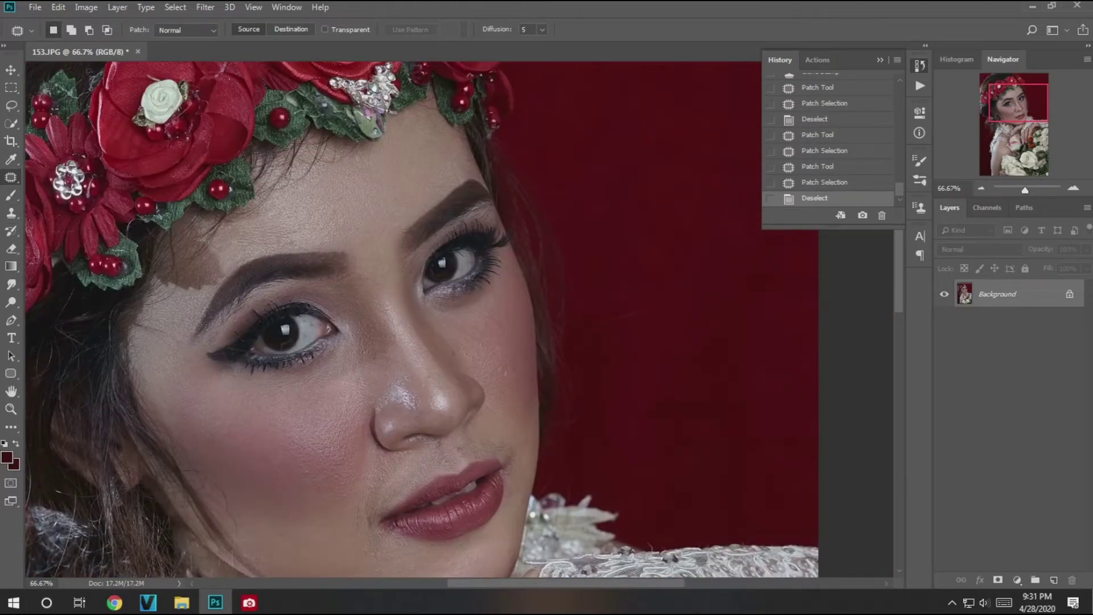
Step: Open Liquify and size the Forward Warp brush for the jaw and shoulder
left_click(201, 7)
left_click(228, 101)
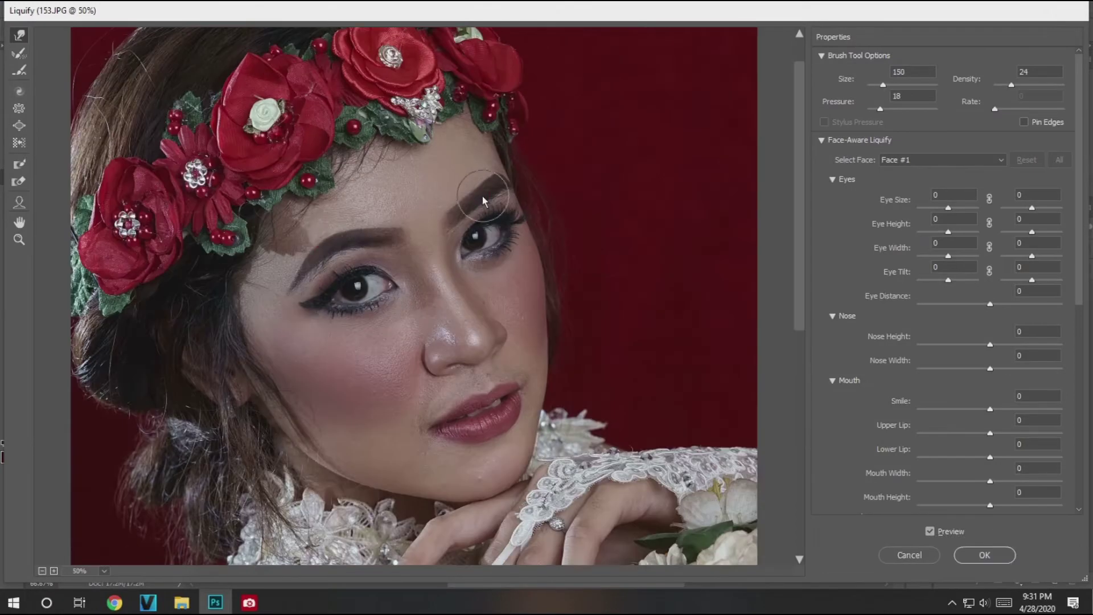
key("bracketleft")
key("bracketleft")
key("bracketleft")
key("bracketleft")
key("bracketright")
key("bracketright")
key("bracketright")
key("bracketleft")
key("bracketleft")
key("bracketleft")
key("bracketleft")
key("bracketleft")
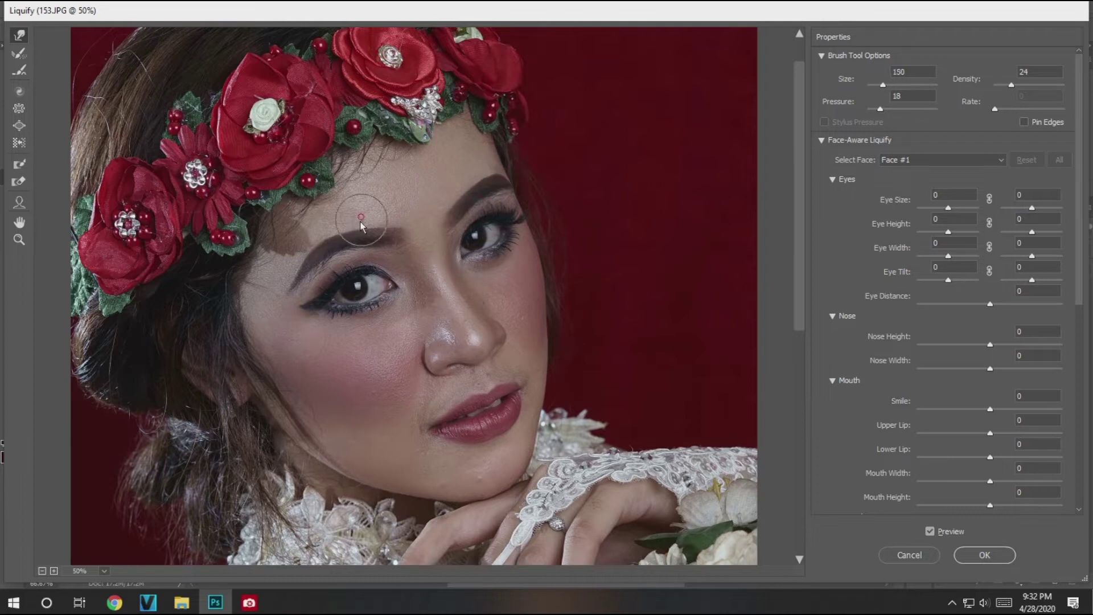
key("ctrl+minus")
key("bracketright")
key("bracketright")
key("bracketright")
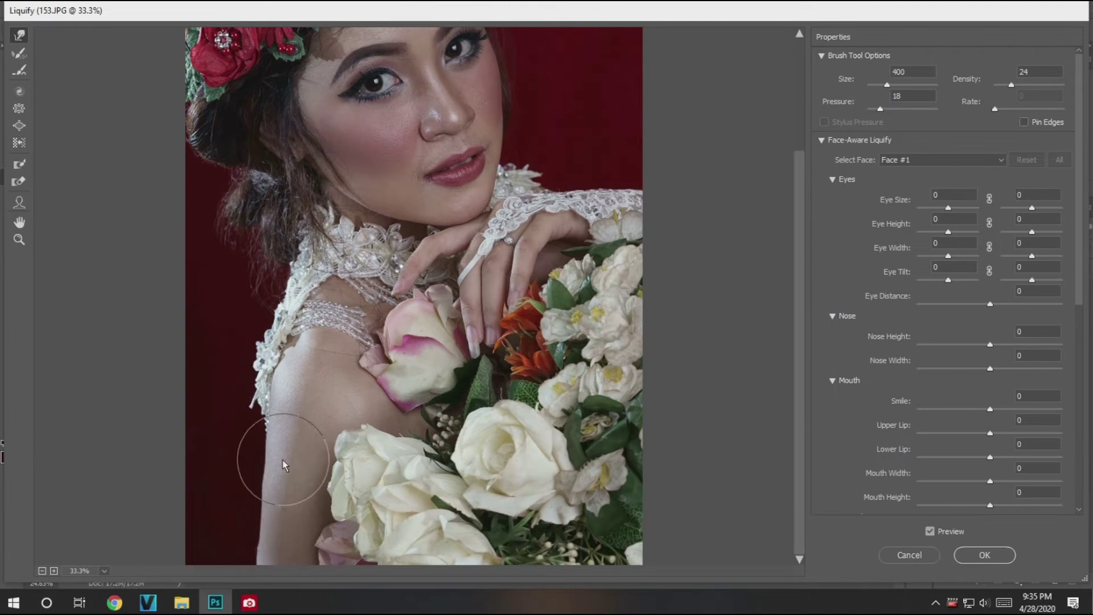
key("bracketright")
key("bracketright")
key("bracketright")
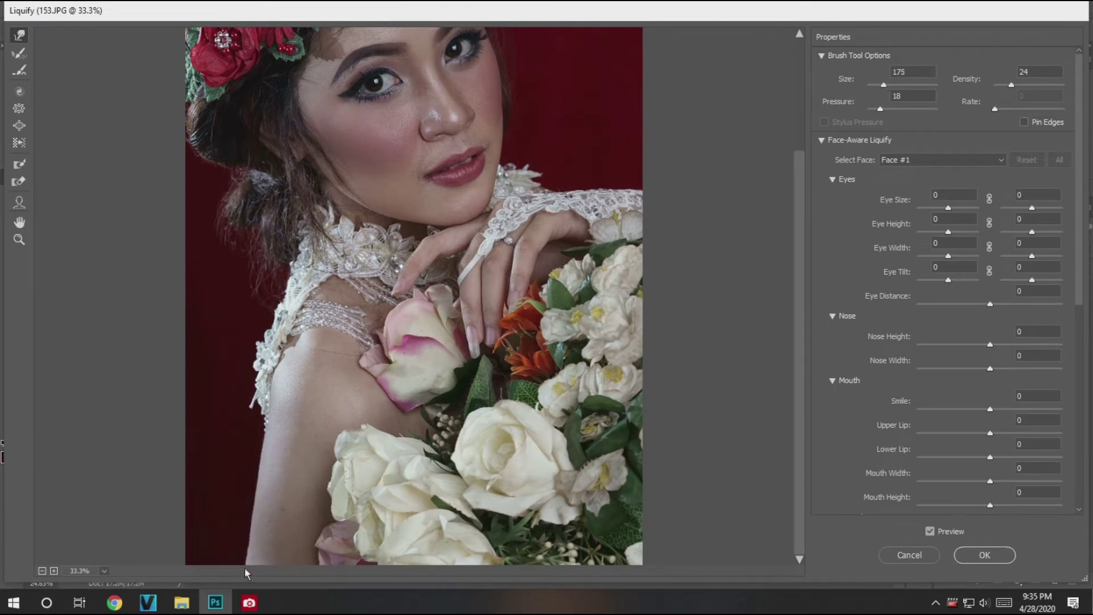
Step: Warp the shoulder and arm outline, apply Liquify, and bring up the Camera Raw Filter
left_click_drag(258, 510, 266, 445)
left_click_drag(250, 552, 257, 426)
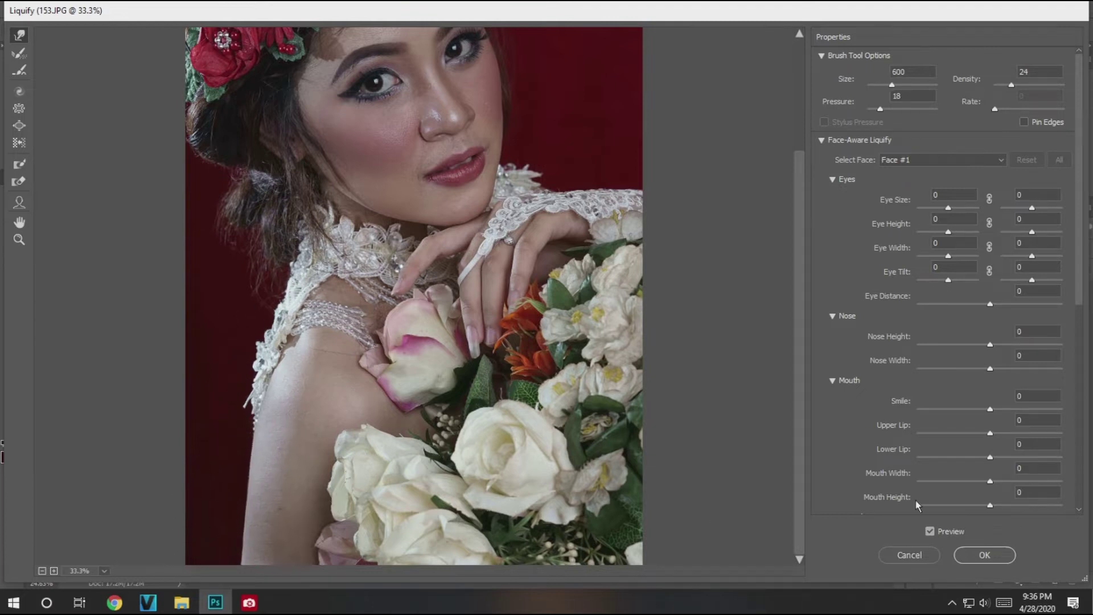
key("Return")
key("ctrl+plus")
key("ctrl+plus")
key("ctrl+plus")
key("ctrl+shift+a")
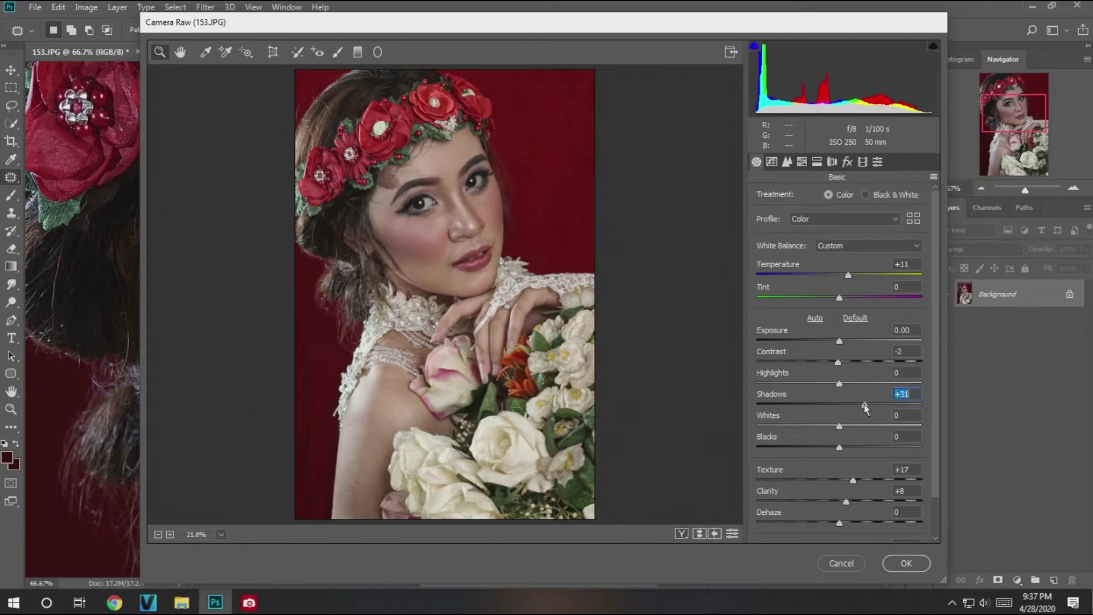
Step: Raise HSL luminance to Oranges +11 and Greens +35, then apply Camera Raw
left_click(801, 162)
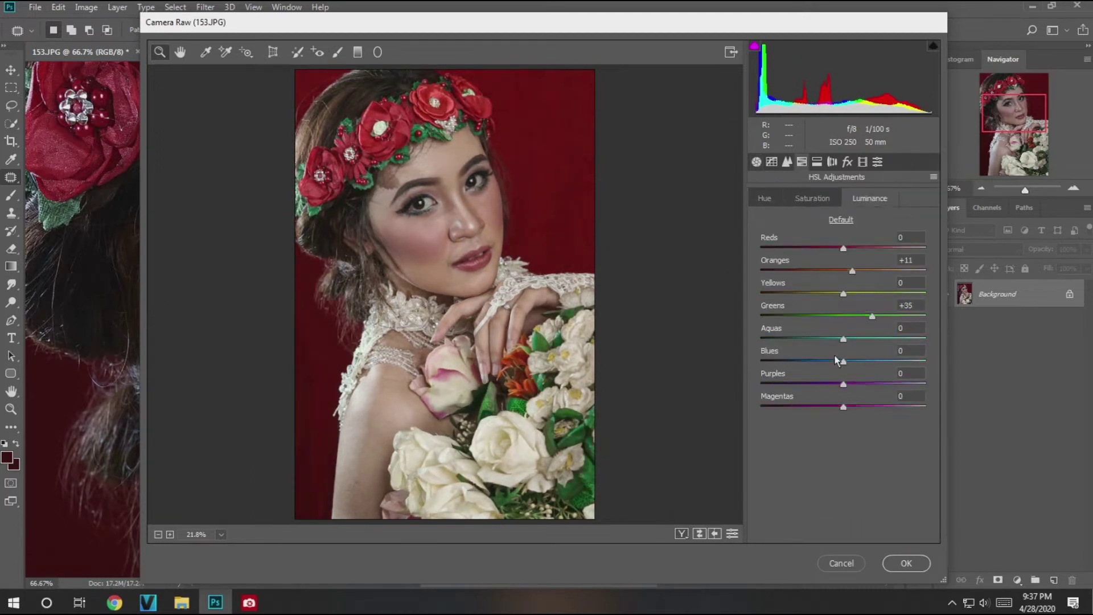
left_click(831, 161)
left_click(756, 161)
left_click(906, 563)
key("ctrl+0")
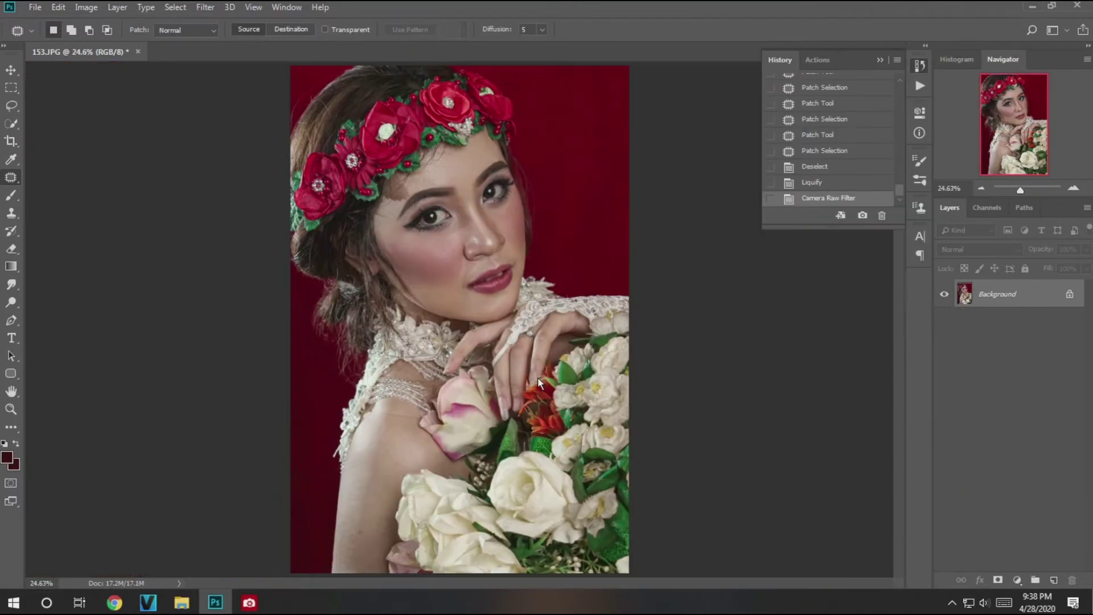
Step: In Face-Aware Liquify, set left eye height -100, raise the right eye, make the mouth taller
key("ctrl+shift+x")
left_click_drag(948, 232, 918, 231)
left_click_drag(1032, 232, 1054, 236)
left_click_drag(982, 505, 1003, 505)
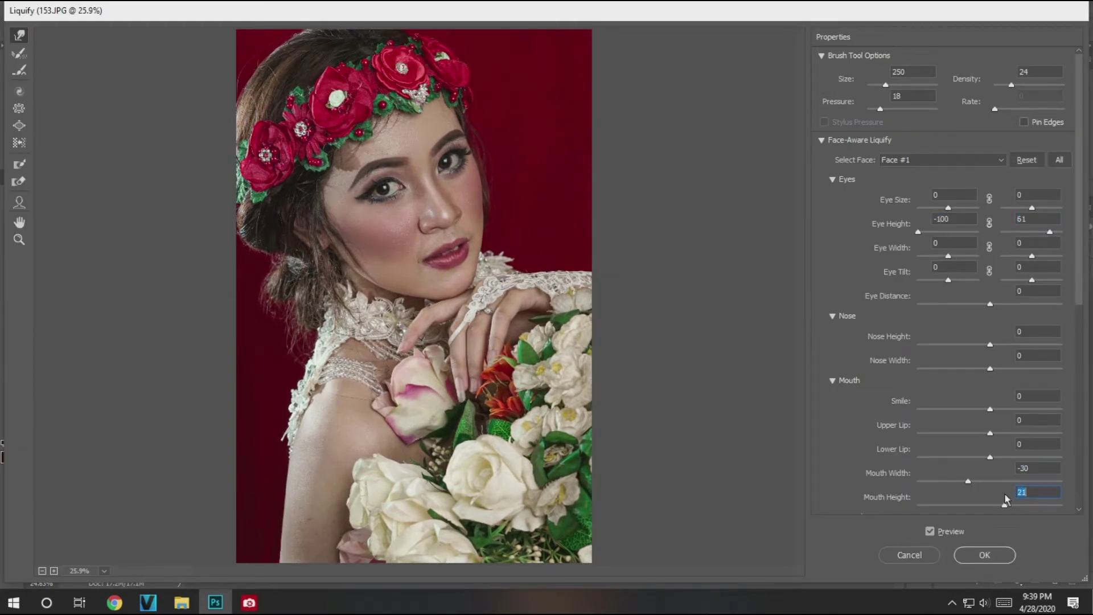
key("ctrl+plus")
key("ctrl+plus")
key("ctrl+plus")
key("bracketleft")
key("bracketleft")
key("bracketleft")
key("Return")
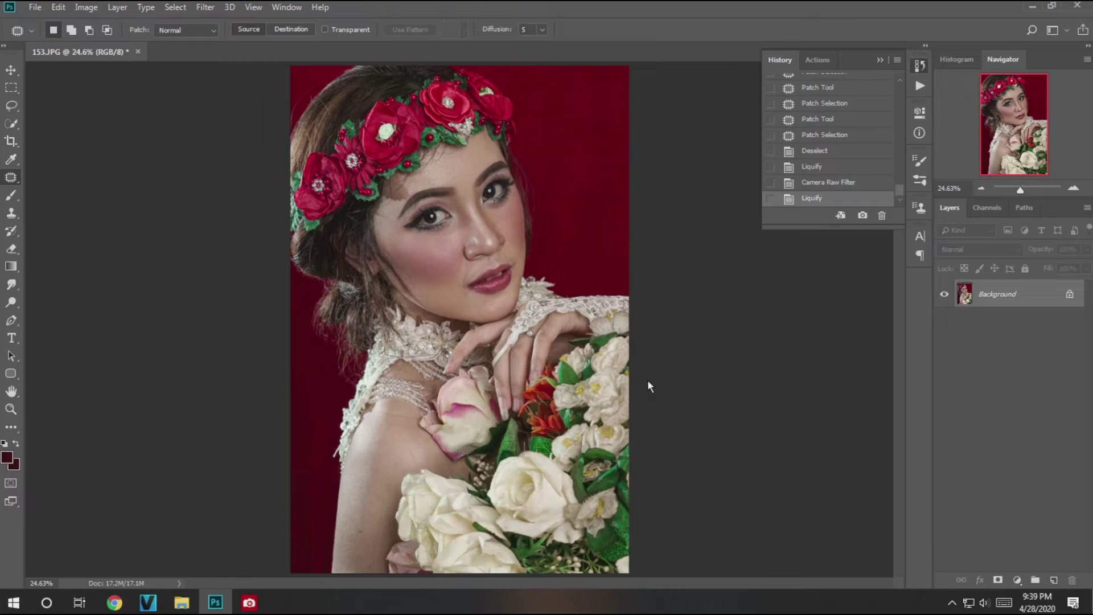
Step: Duplicate the Background layer and Gaussian Blur the copy as layer 1
right_click(998, 294)
left_click(1019, 347)
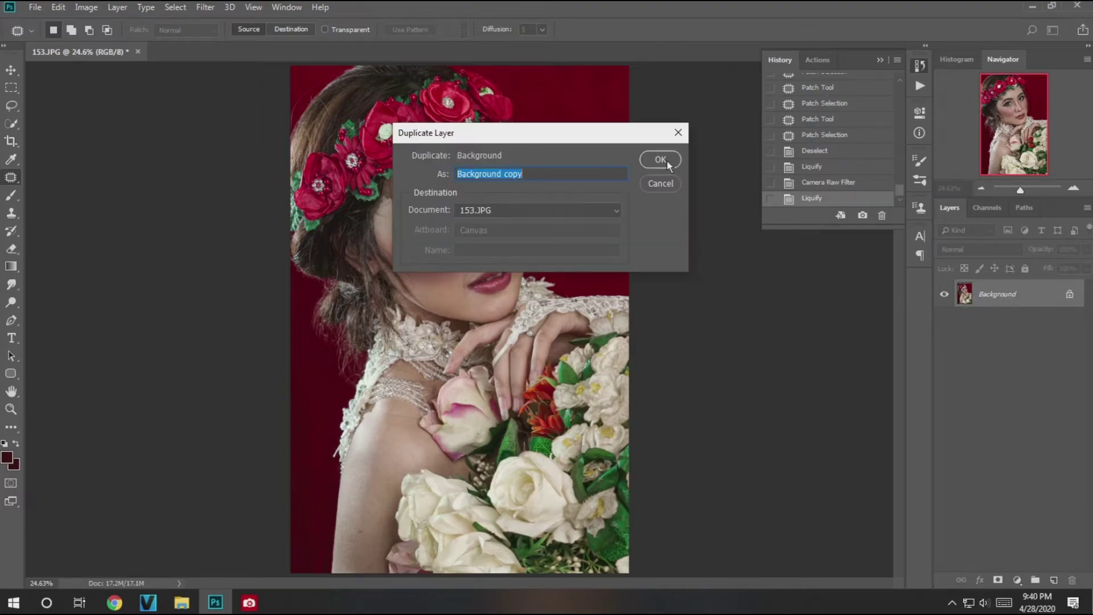
left_click(660, 159)
left_click(205, 7)
left_click(402, 215)
Step: Duplicate the layer again as '2' and move layer 2 to the top
left_click(922, 288)
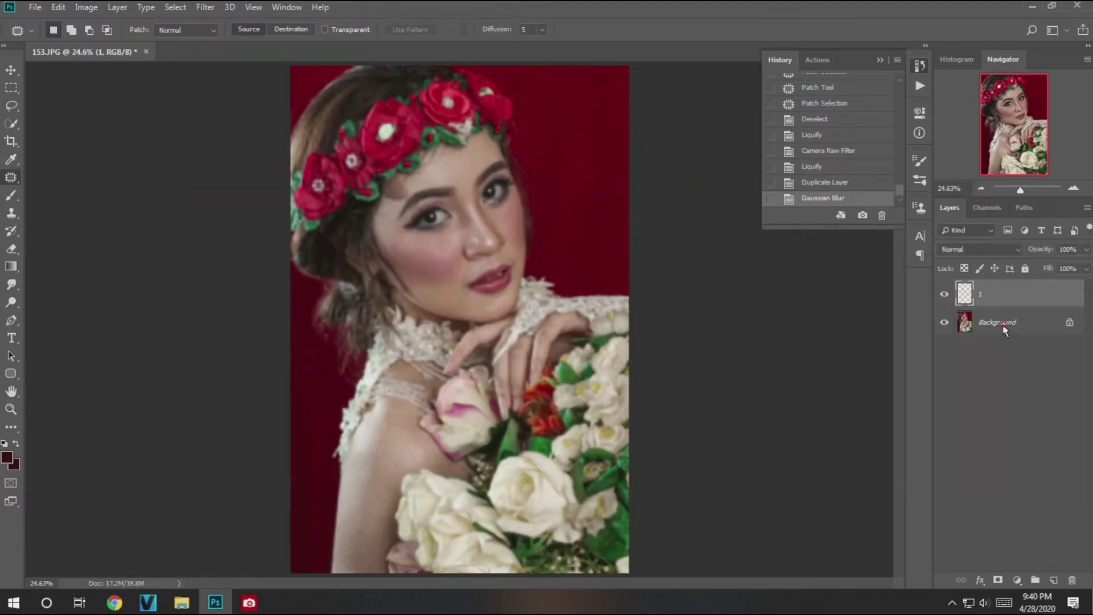
right_click(1012, 326)
left_click(1011, 351)
type("2")
left_click(660, 160)
left_click_drag(1005, 320, 1018, 292)
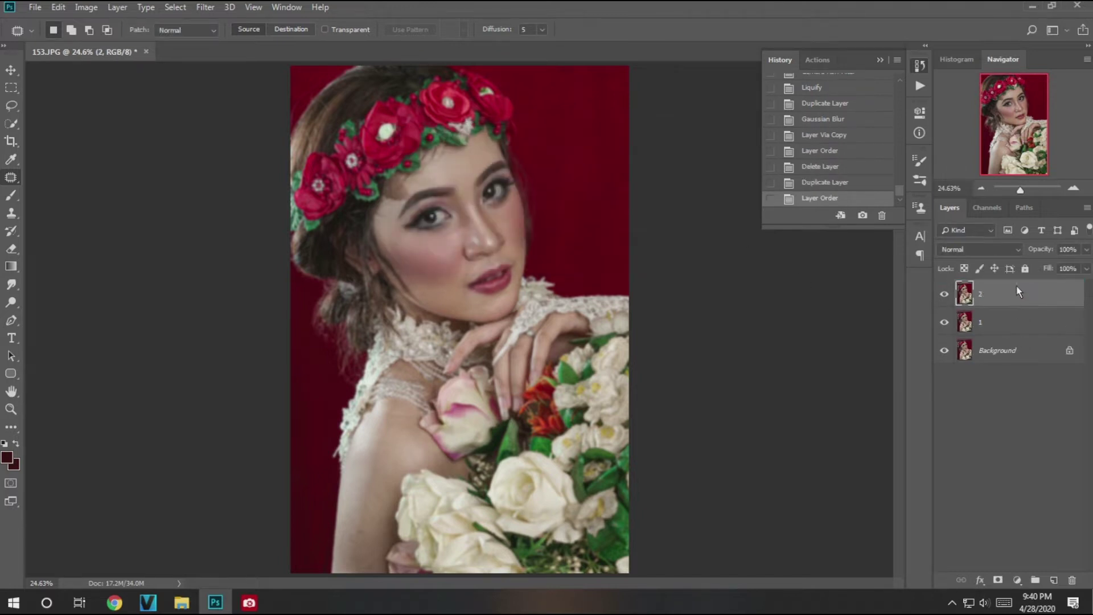
Step: Apply Image to layer 2 subtracting layer 1 (Scale 2, Offset 128), and set it to Linear Light
left_click(94, 10)
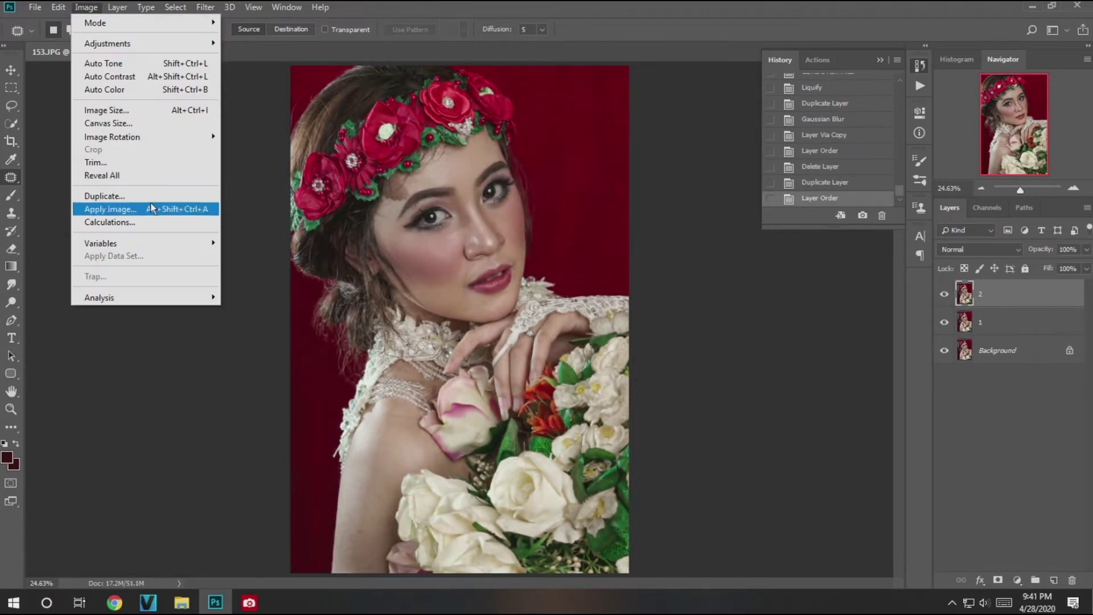
left_click(119, 205)
left_click(654, 204)
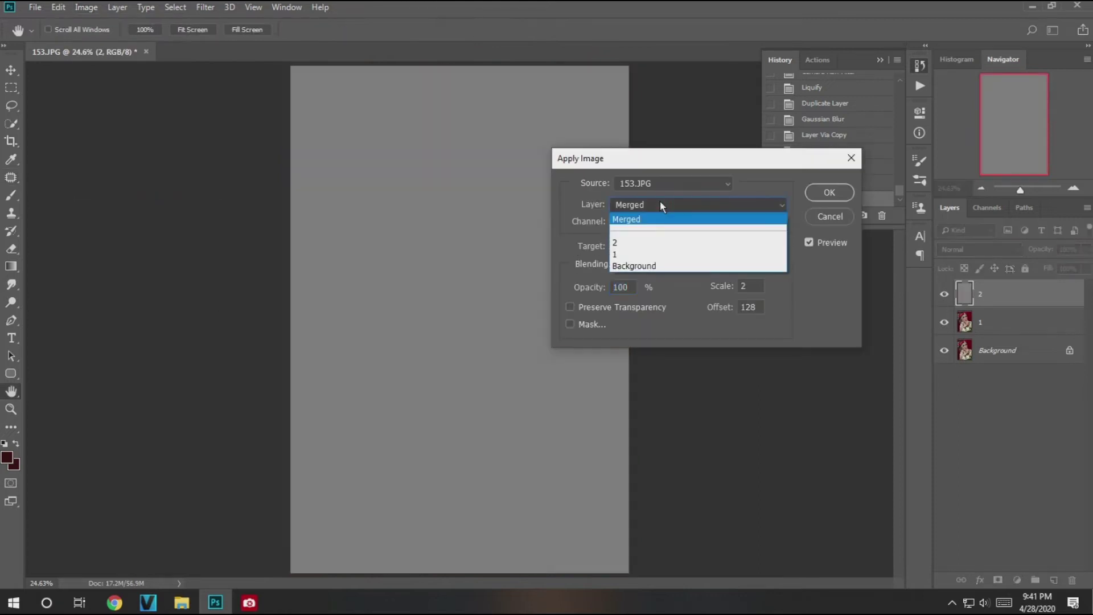
left_click(645, 258)
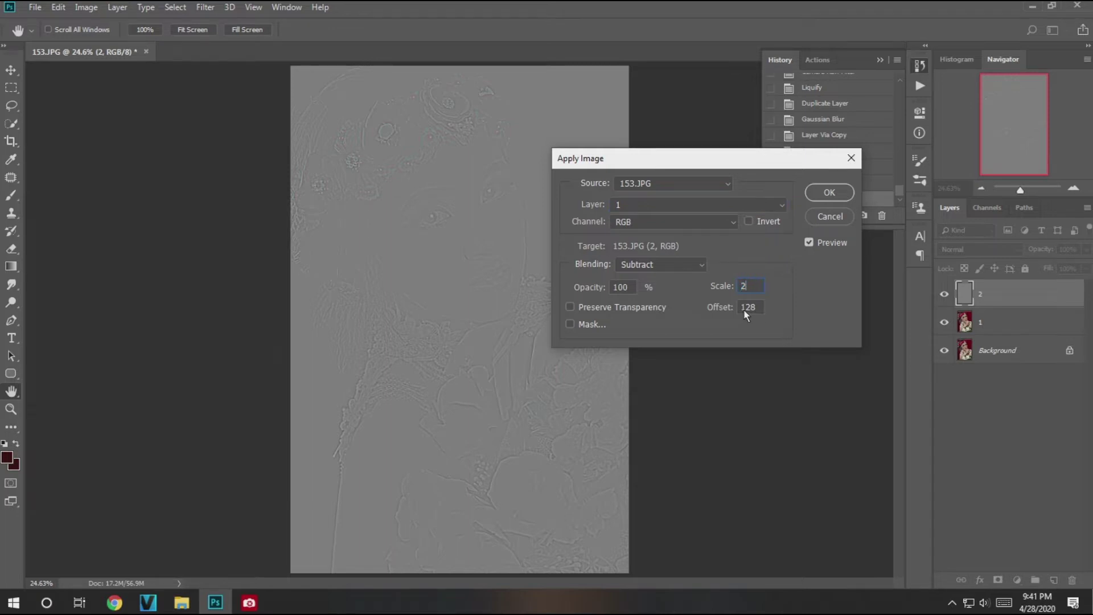
left_click(677, 265)
left_click(709, 550)
left_click(829, 192)
left_click(979, 250)
left_click(984, 458)
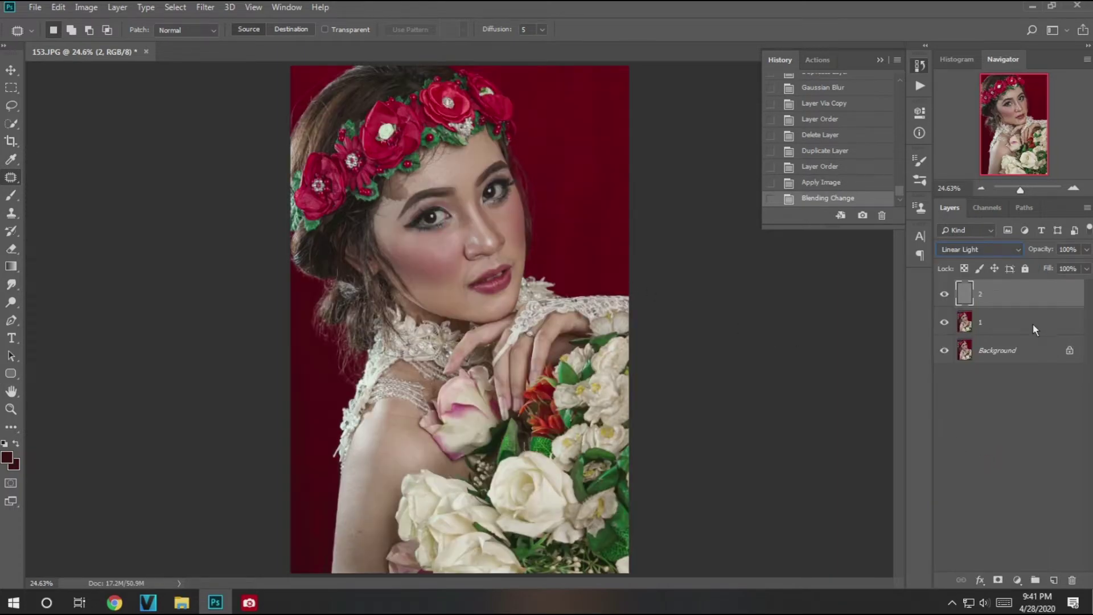
left_click(1034, 324)
Step: Apply Imagenomic Portraiture's Smoothing: High preset to layer 1
left_click(205, 8)
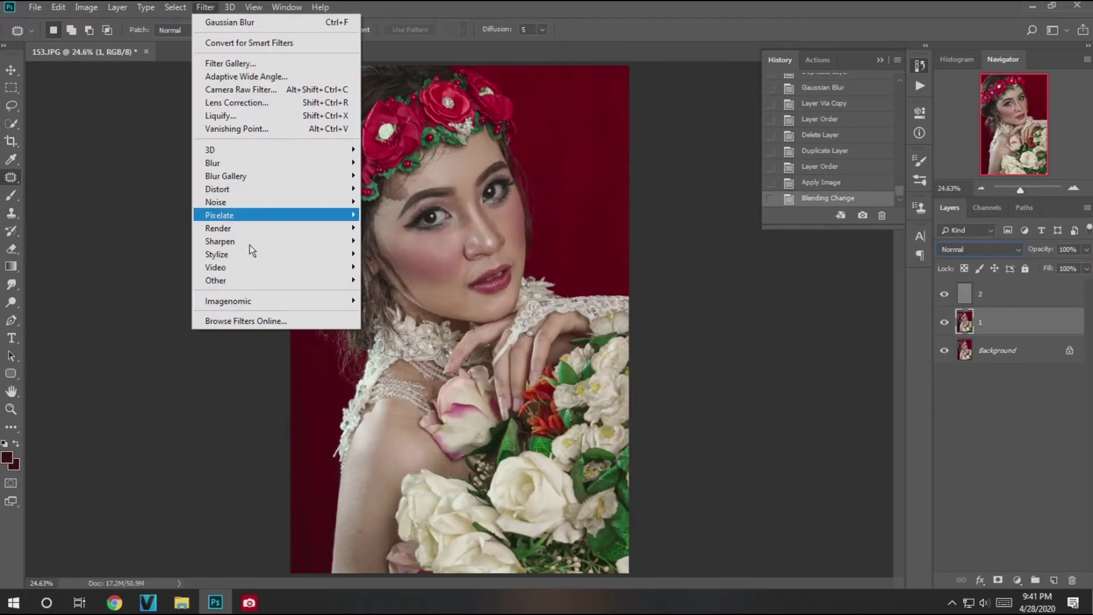
left_click(410, 300)
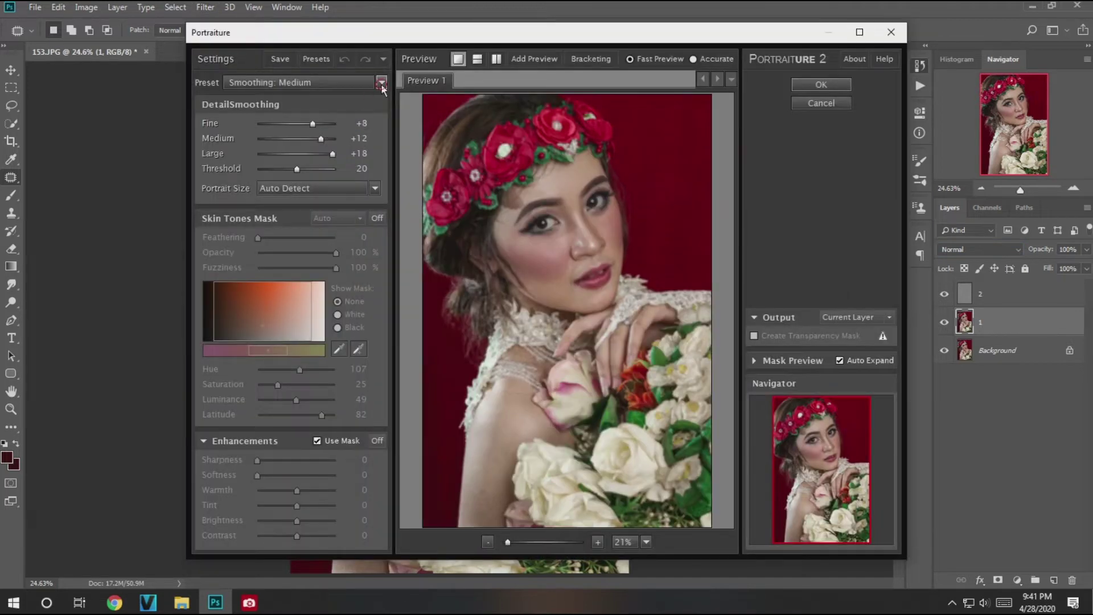
left_click(380, 83)
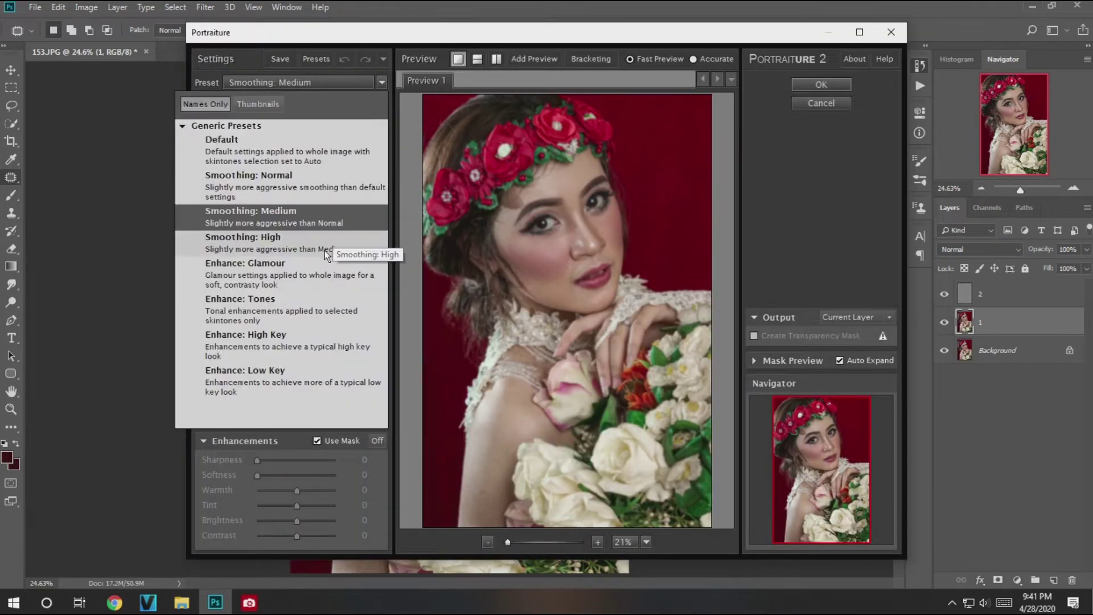
left_click(319, 238)
left_click(811, 84)
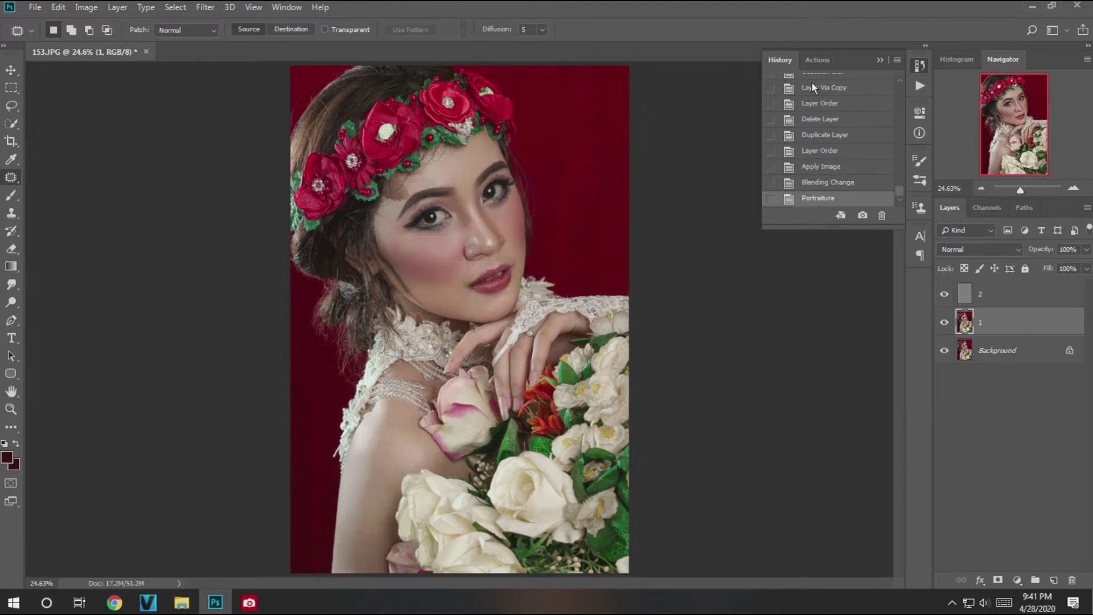
Step: Zoom in on the nose and heal the spots on the cheek beside it
scroll(475, 233, "up", 1)
scroll(475, 234, "up", 1)
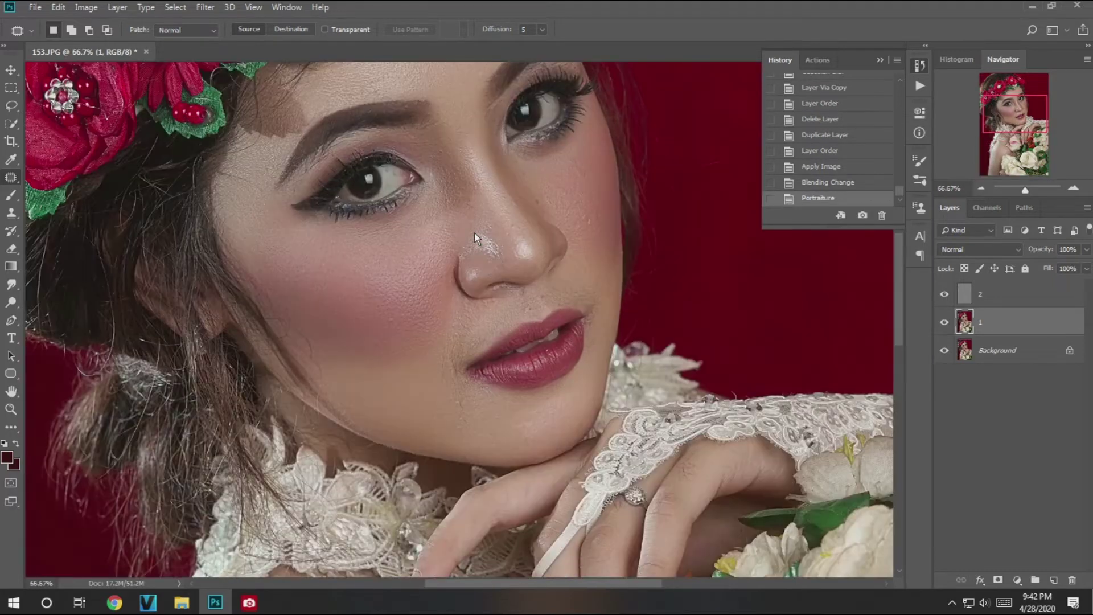
scroll(475, 233, "up", 1)
scroll(466, 268, "up", 1)
scroll(501, 319, "down", 1)
key("shift+j")
key("shift+j")
key("shift+j")
key("shift+j")
scroll(573, 271, "up", 1)
key("alt+bracketright")
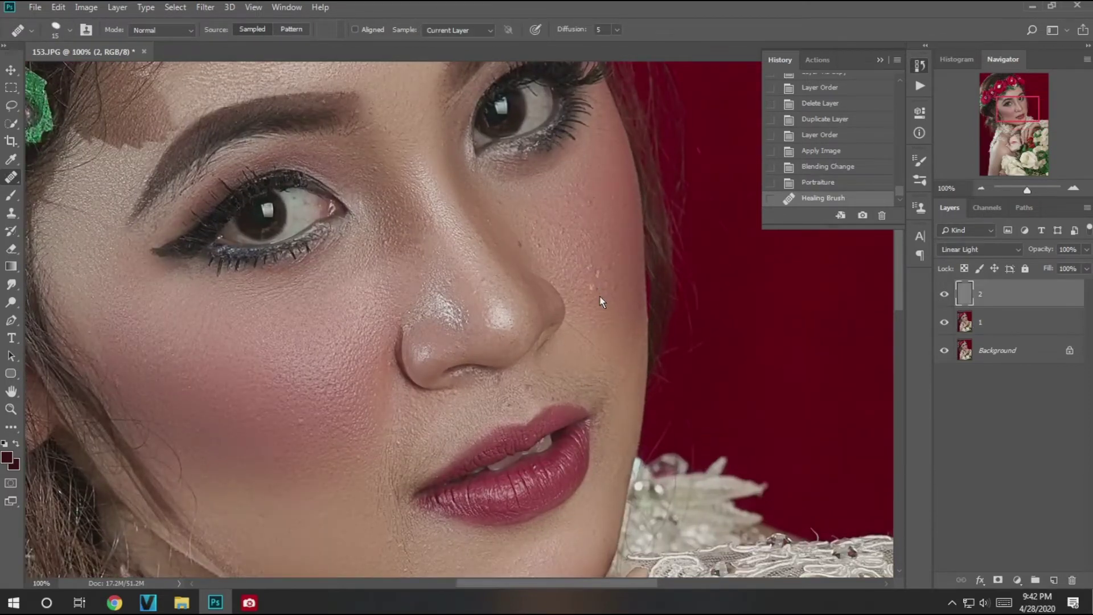
scroll(602, 298, "up", 1)
left_click(594, 253)
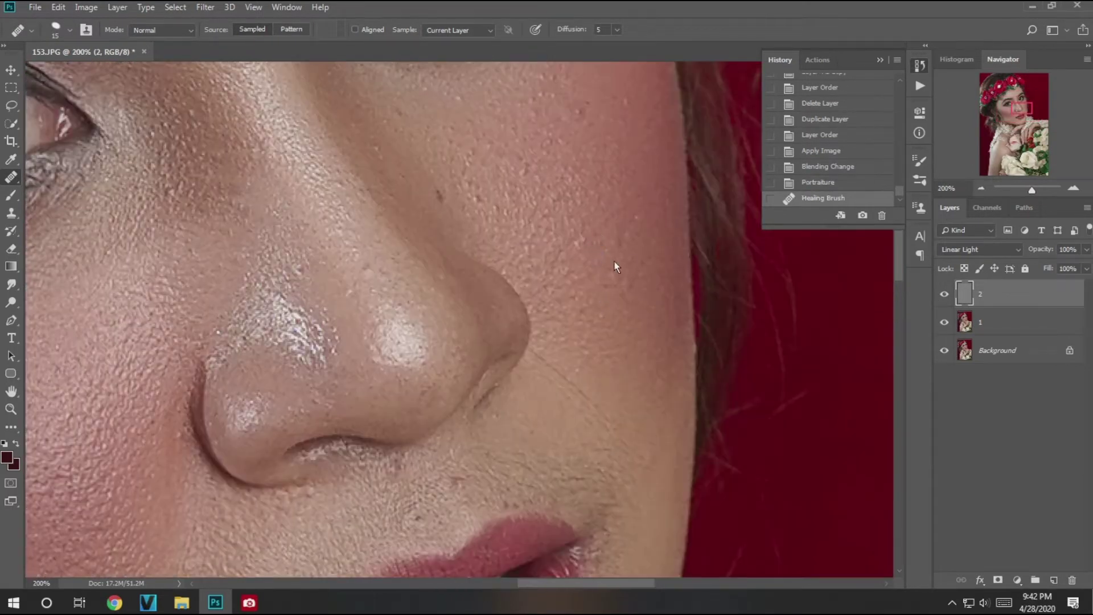
left_click(613, 250)
left_click(571, 234)
left_click(590, 239)
Step: Heal the remaining spots near the nostril and on the side of the nose
left_click(617, 341)
left_click(534, 310)
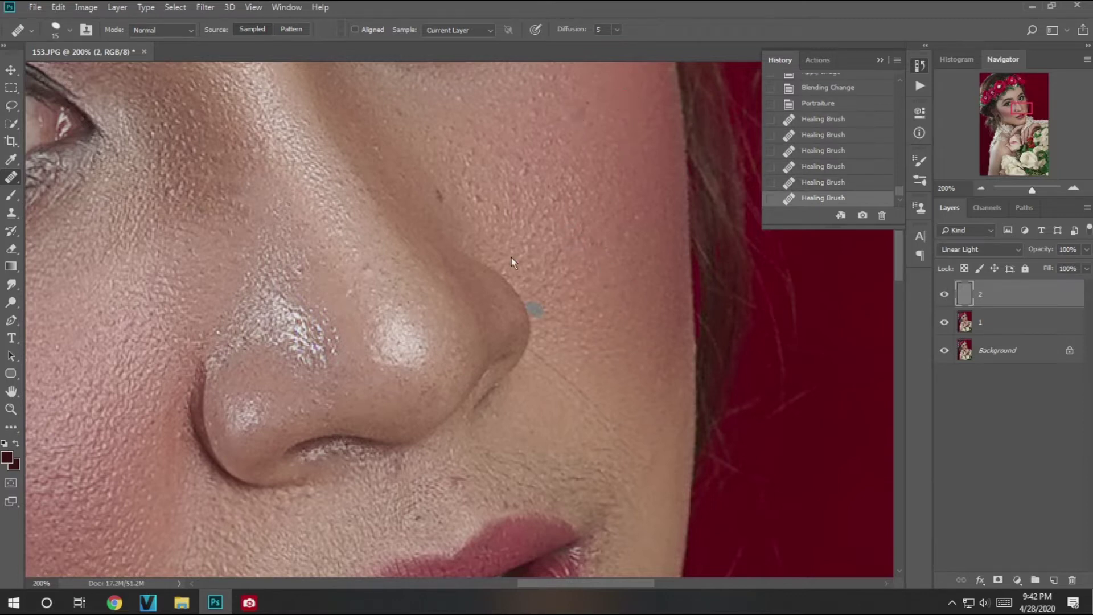
left_click(395, 124)
scroll(395, 257, "down", 3)
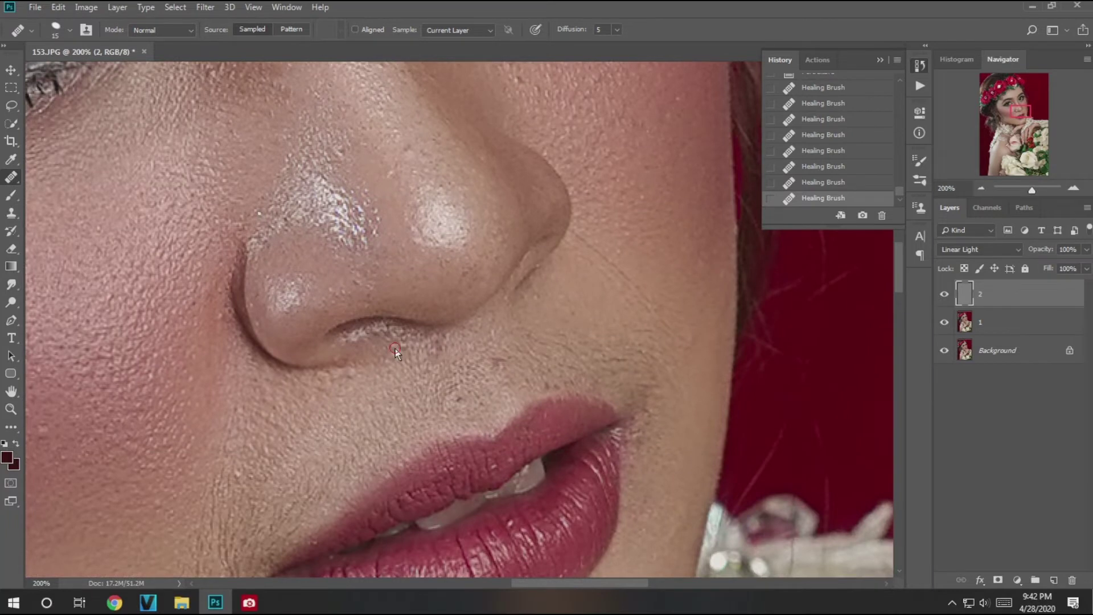
scroll(395, 349, "down", 1)
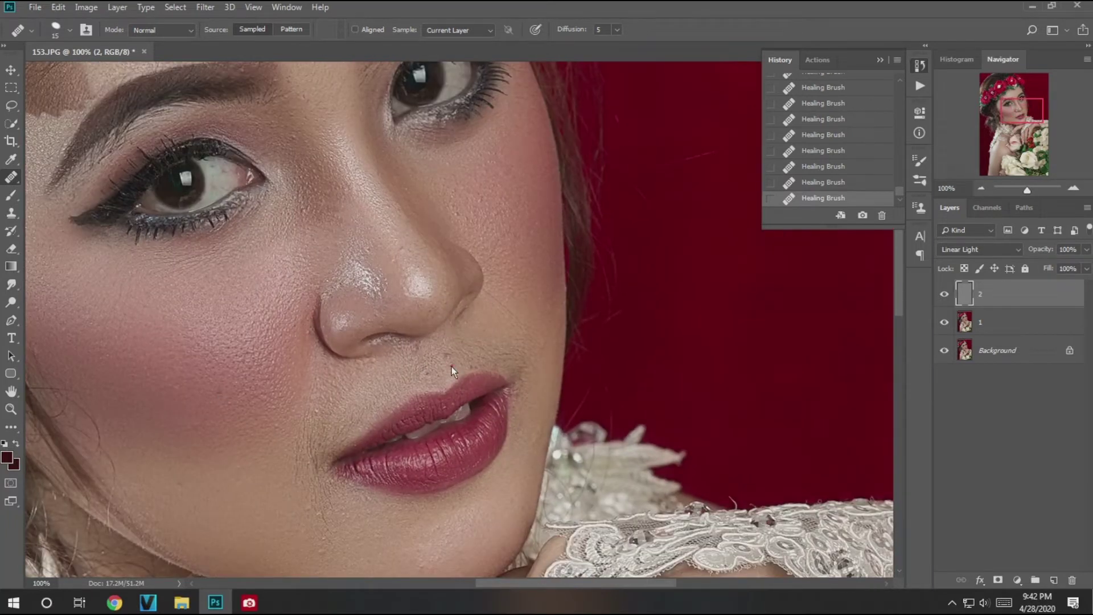
scroll(273, 329, "down", 2)
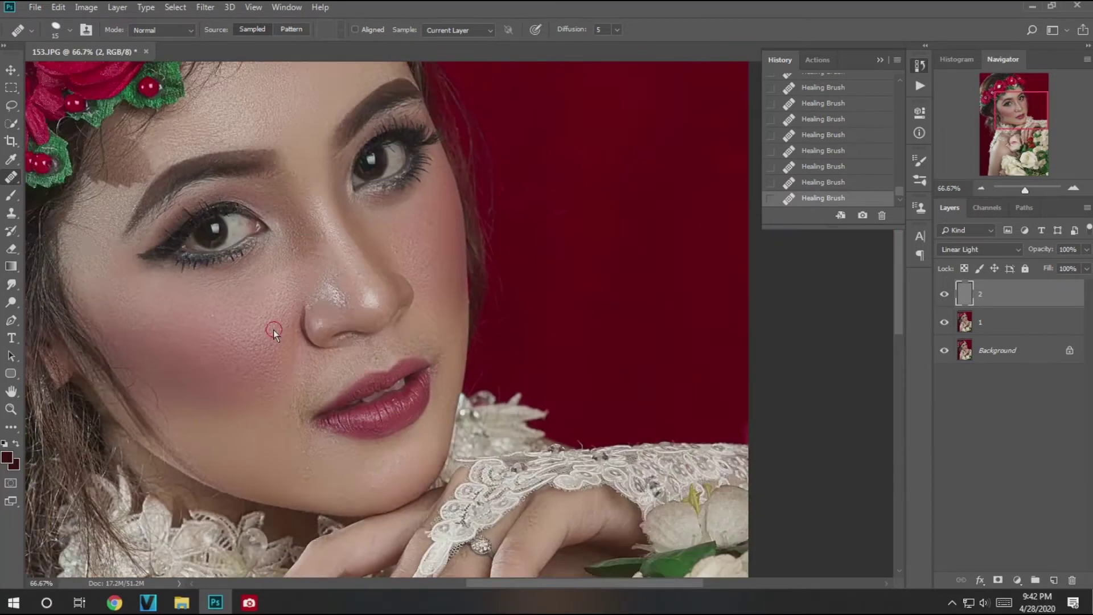
scroll(273, 330, "down", 1)
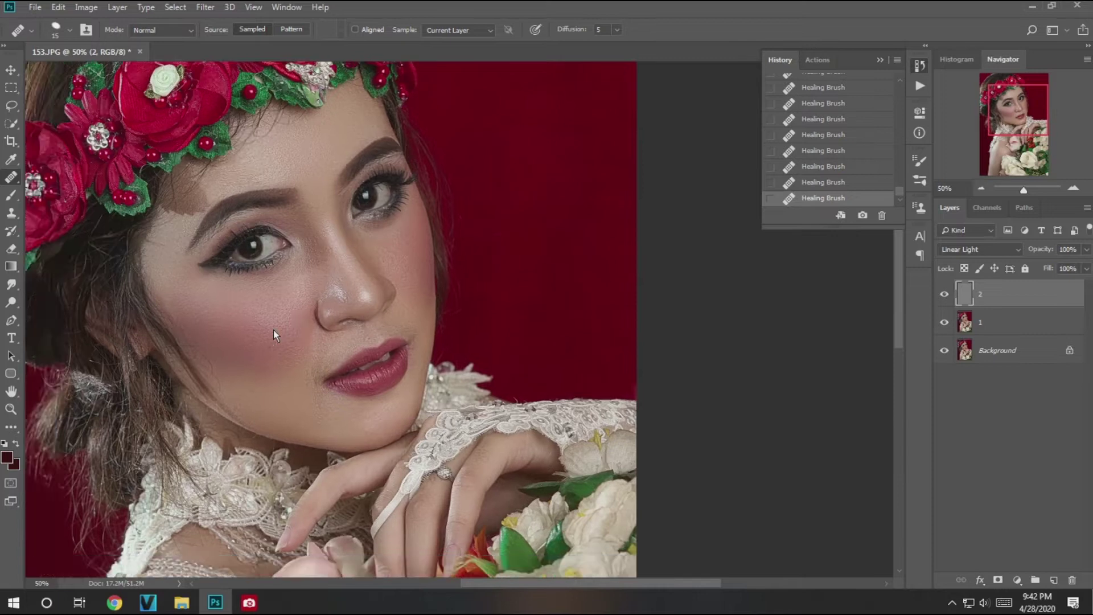
scroll(273, 329, "down", 1)
Step: Add a Selective Color adjustment layer and add a little black in the Blacks range
left_click(1018, 579)
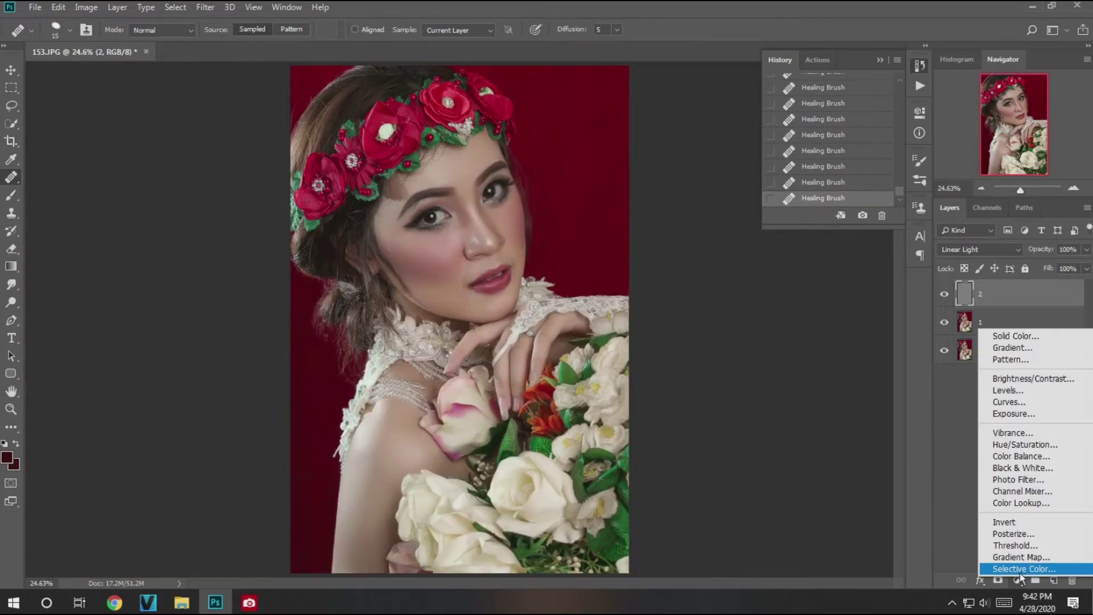
left_click(1022, 569)
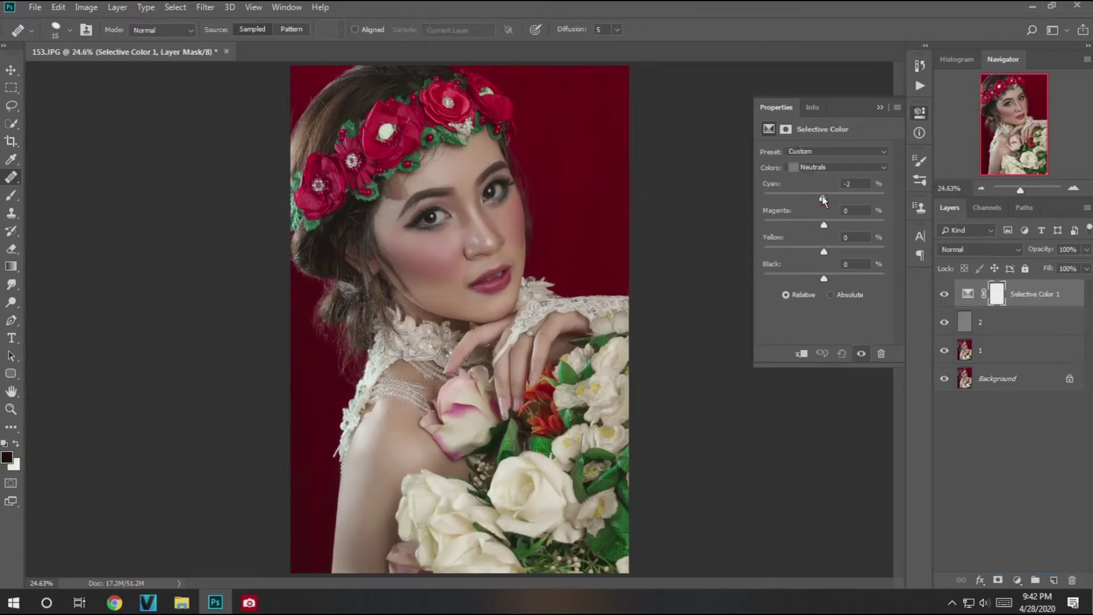
left_click(837, 167)
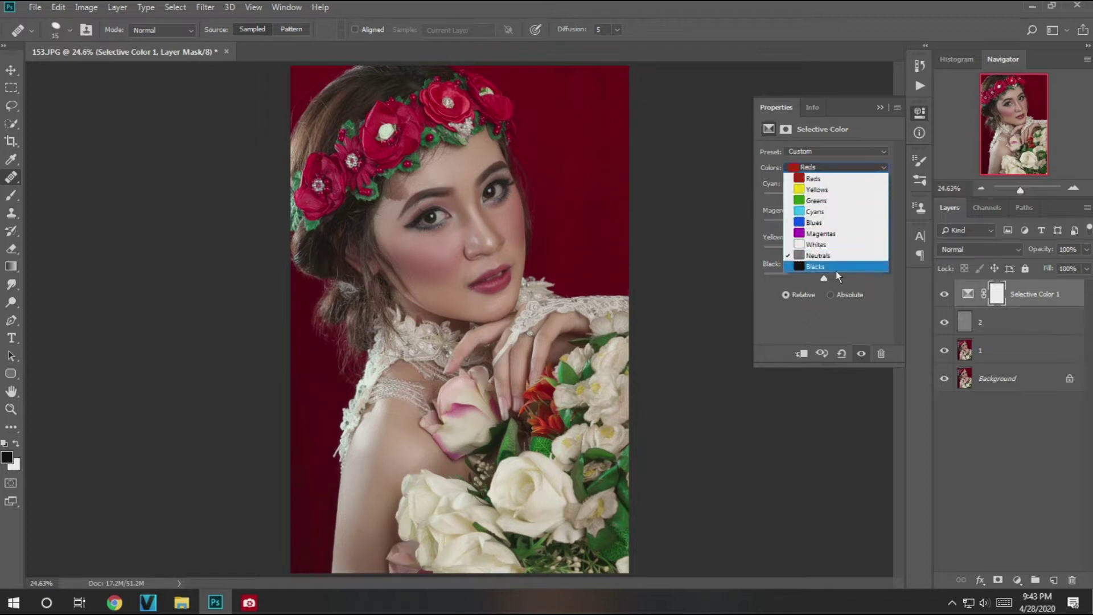
left_click(825, 267)
left_click_drag(825, 279, 830, 279)
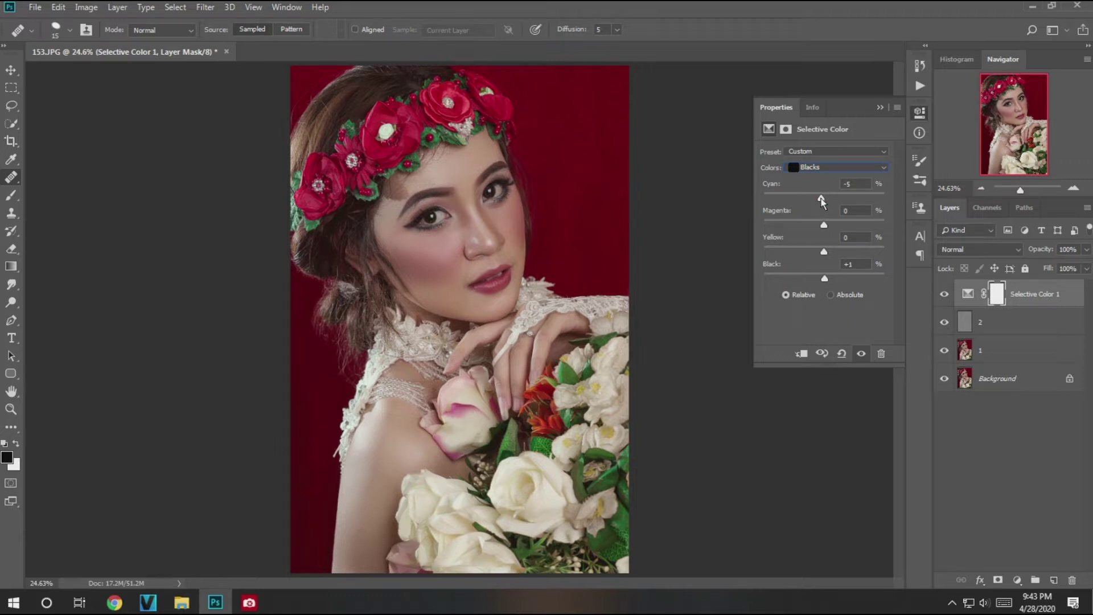
Step: Adjust the Yellows and Whites ranges of the Selective Color layer, with Whites Cyan +20
left_click(825, 167)
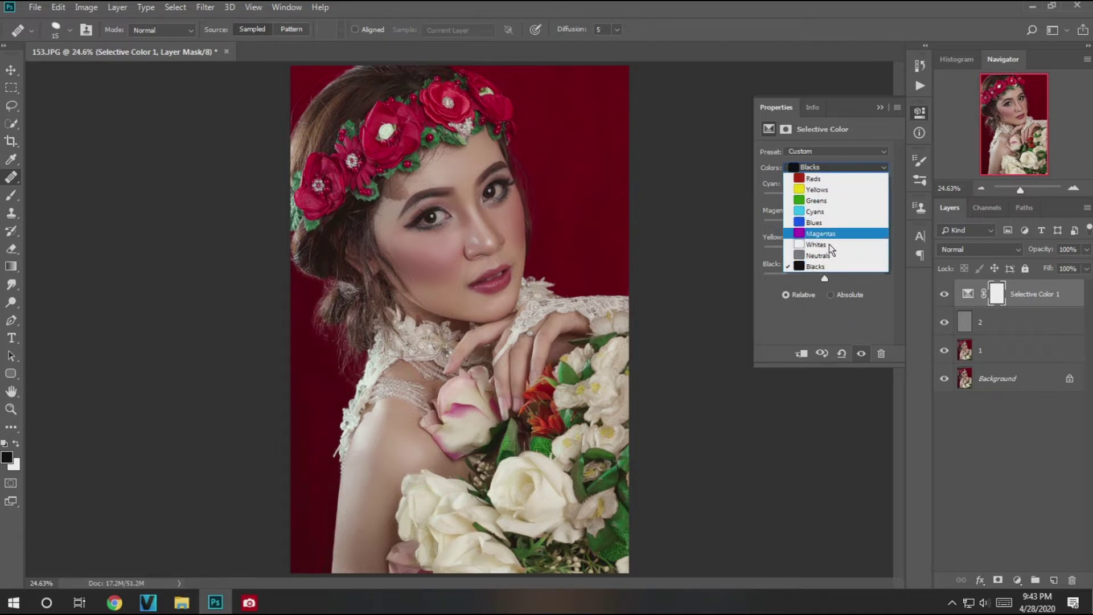
left_click(839, 194)
left_click(836, 166)
left_click(830, 246)
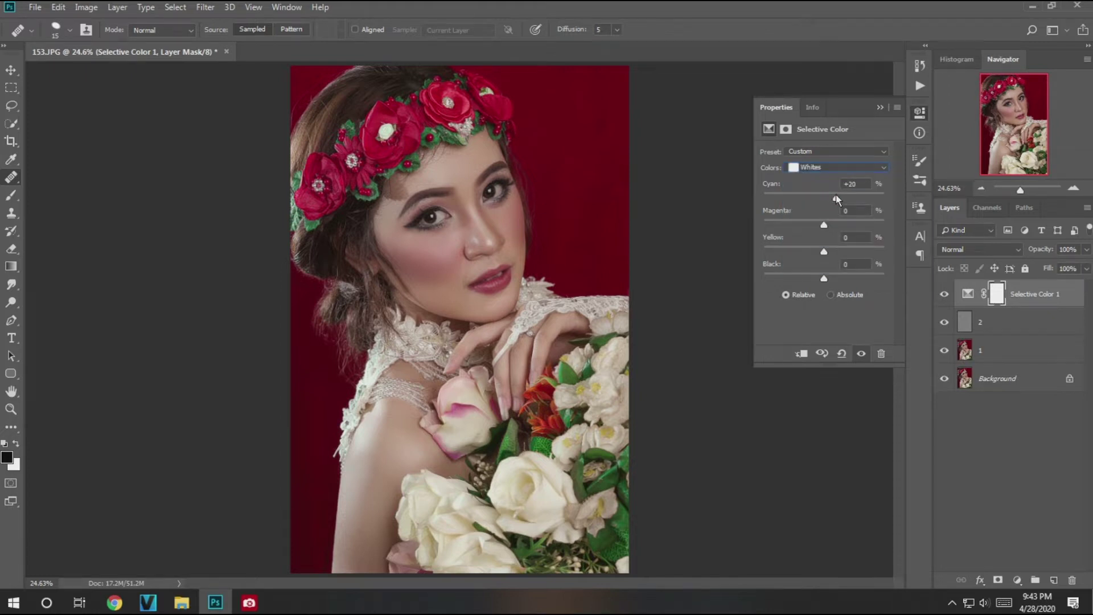
left_click(1017, 580)
Step: Add a Curves layer with upper and lower midtone points, nudging the lower point left
left_click(1003, 415)
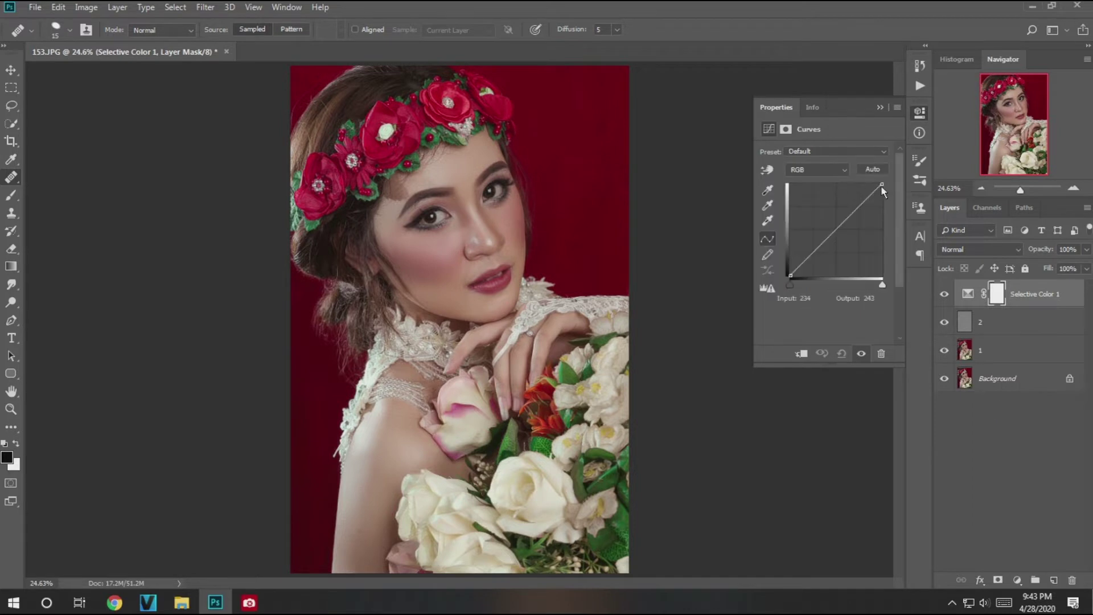
left_click(863, 203)
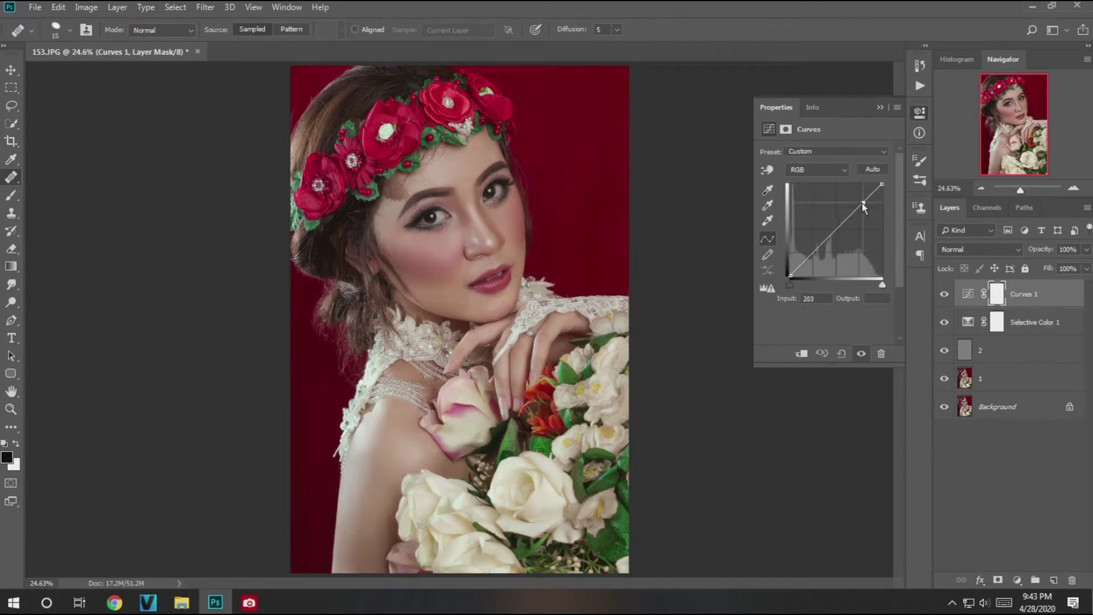
left_click(816, 252)
left_click_drag(816, 252, 815, 251)
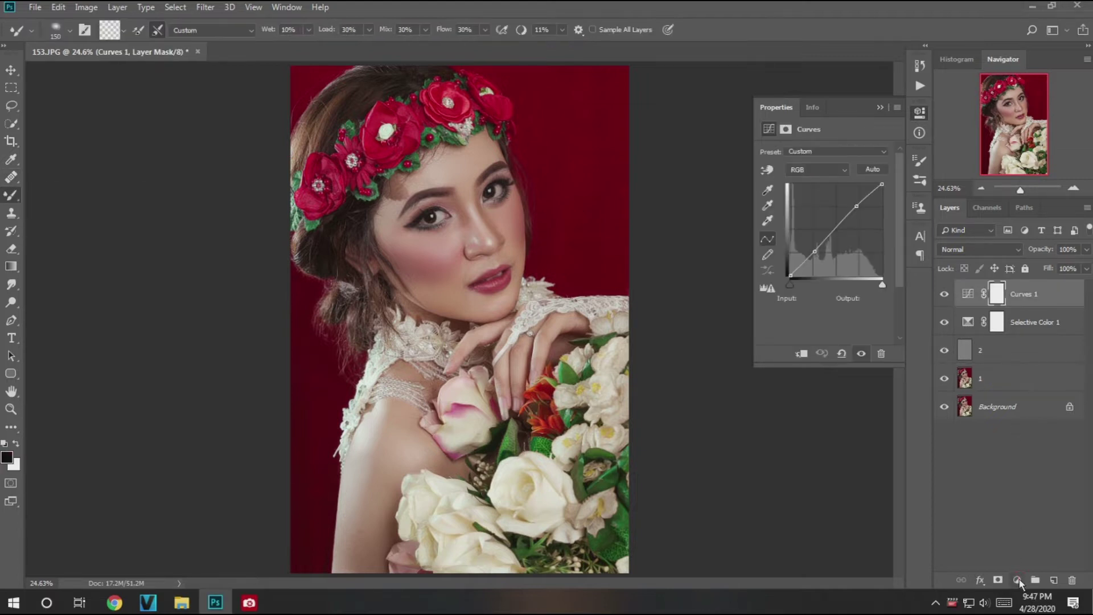
Step: Add a second Selective Color adjustment layer
left_click(1017, 580)
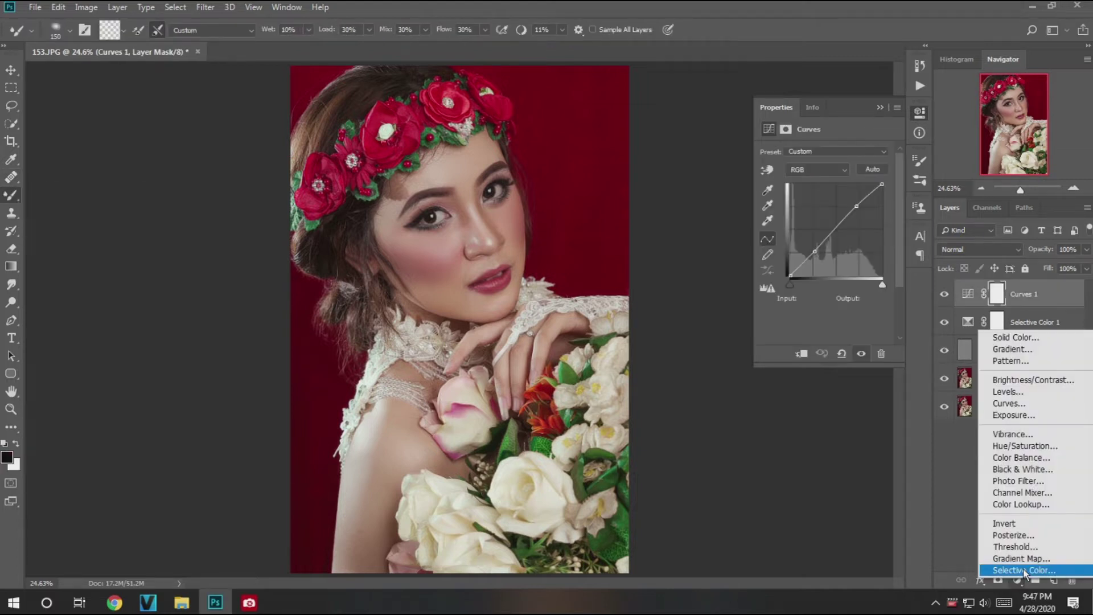
left_click(1023, 572)
left_click(837, 167)
Step: Set Reds Cyan +100 and Black +32, and paint the layer mask to keep it off the bride
left_click_drag(824, 197, 888, 197)
mouse_move(824, 278)
left_mouse_down()
mouse_move(912, 282)
mouse_move(853, 282)
left_mouse_up()
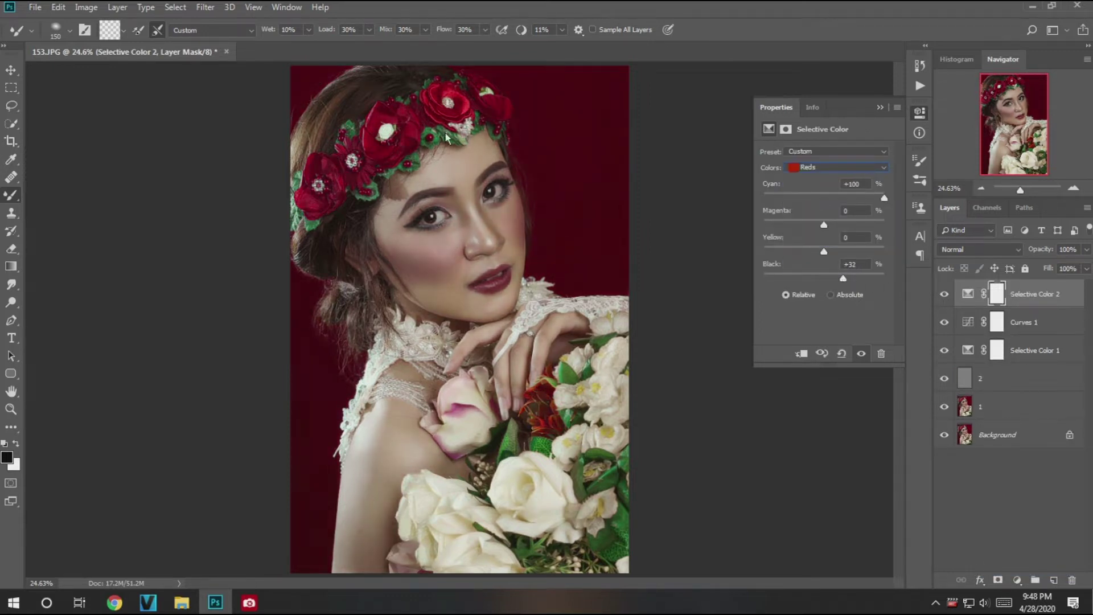
key("shift+b")
key("bracketleft")
key("bracketleft")
key("bracketleft")
mouse_move(387, 140)
left_mouse_down()
mouse_move(322, 252)
mouse_move(385, 133)
left_mouse_up()
key("bracketright")
key("bracketright")
key("bracketright")
left_click_drag(508, 353, 543, 413)
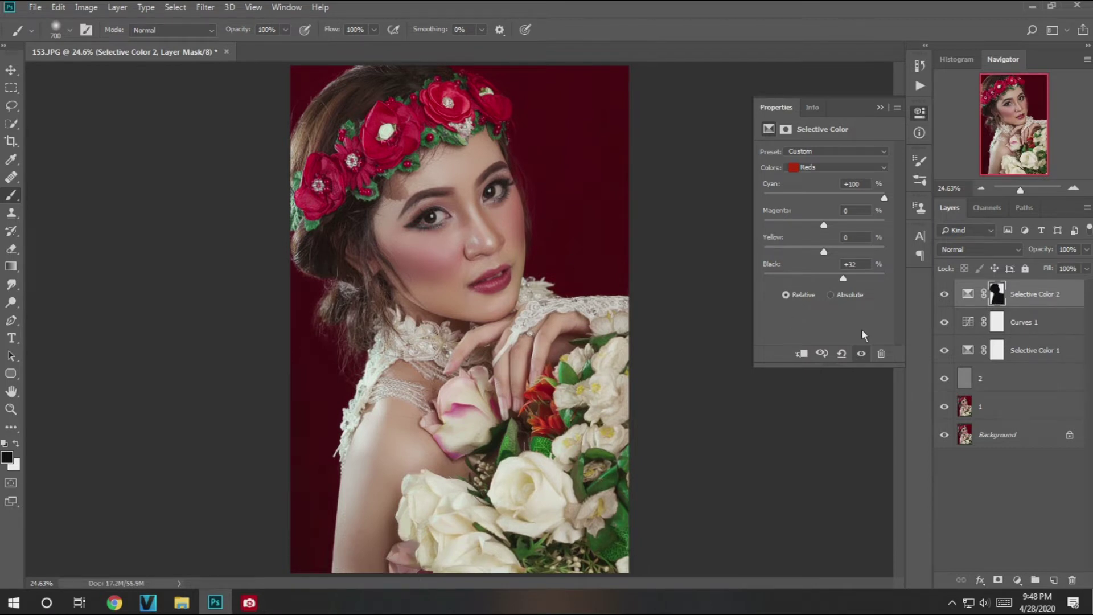
right_click(490, 300)
key("Escape")
scroll(415, 243, "up", 2)
scroll(414, 244, "up", 1)
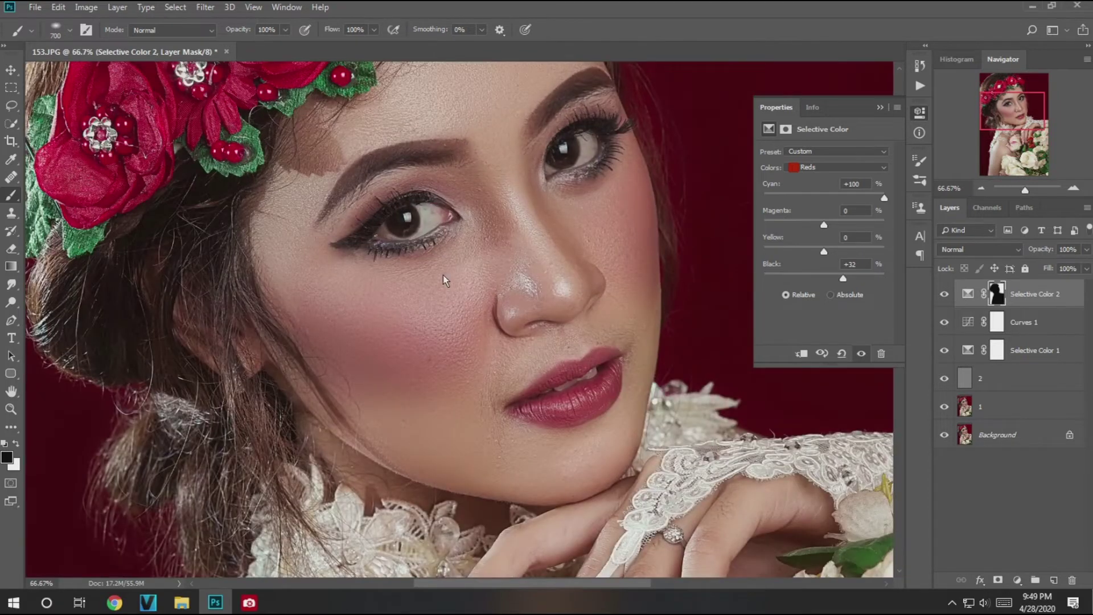
Step: Enter Quick Mask and paint over both irises with a small brush
key("q")
right_click(445, 288)
left_click_drag(504, 306, 488, 305)
key("Return")
key("q")
key("q")
key("bracketleft")
key("bracketleft")
key("bracketleft")
mouse_move(393, 231)
left_mouse_down()
mouse_move(412, 217)
mouse_move(402, 238)
left_mouse_up()
left_click_drag(586, 144, 568, 165)
key("q")
Step: Turn the painted irises into a selection and tint them with a Cyan Photo Filter
left_click(1018, 579)
left_click(1019, 495)
left_click(841, 151)
left_click(827, 277)
scroll(575, 395, "up", 2)
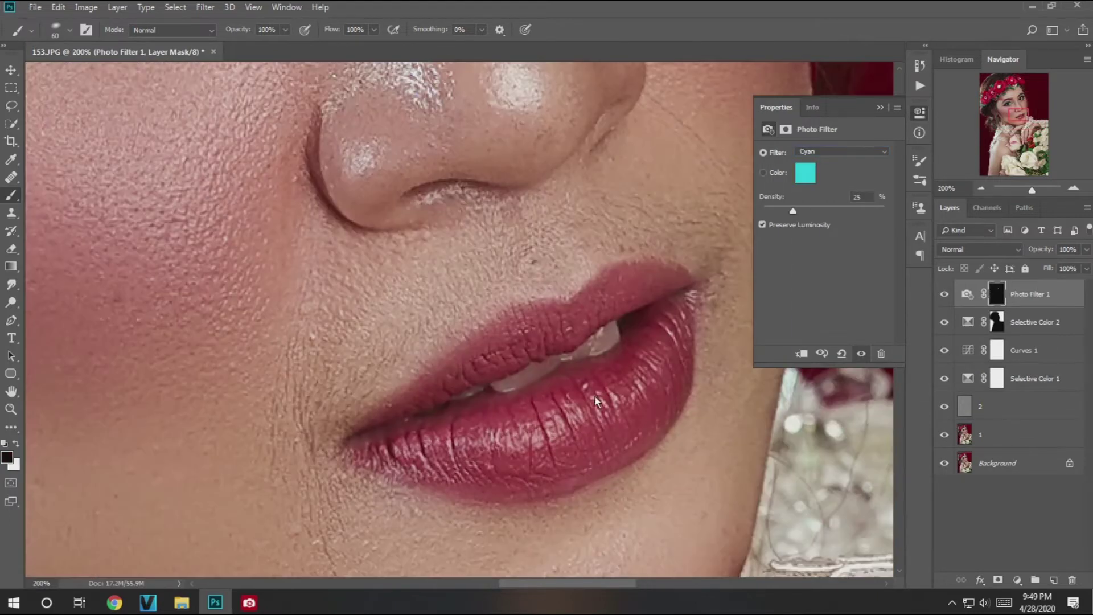
key("x")
Step: Add a Curves 2 adjustment with the curve raised to brighten the irises
key("ctrl+0")
left_click(1017, 579)
left_click(1019, 404)
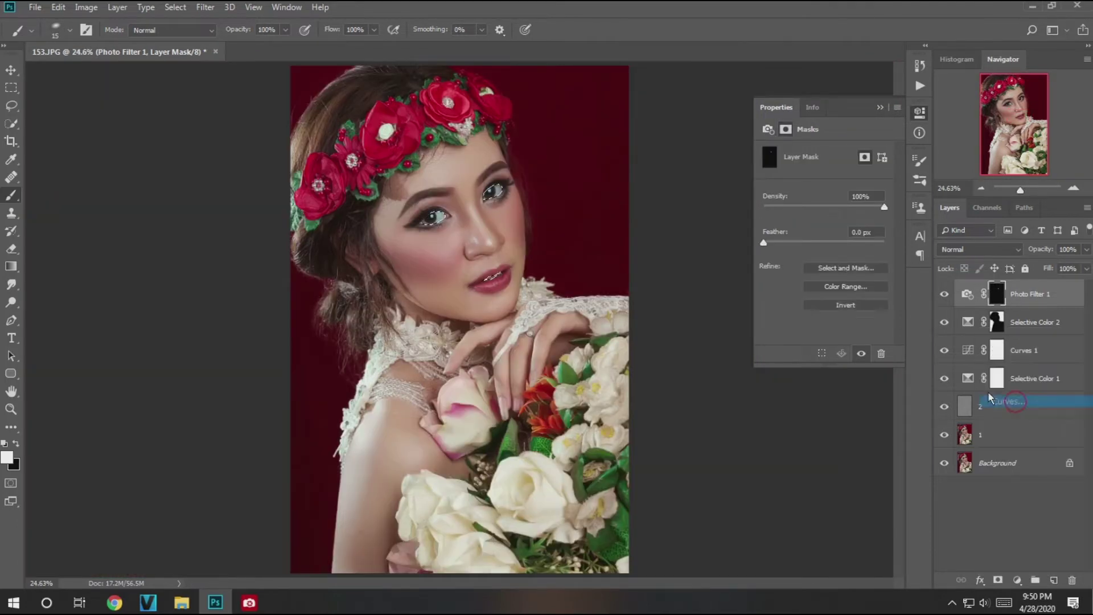
left_click_drag(844, 219, 879, 185)
scroll(443, 244, "up", 5)
Step: Choose the ring-shaped iris brush and move the new Layer 1 below layer 2
right_click(398, 299)
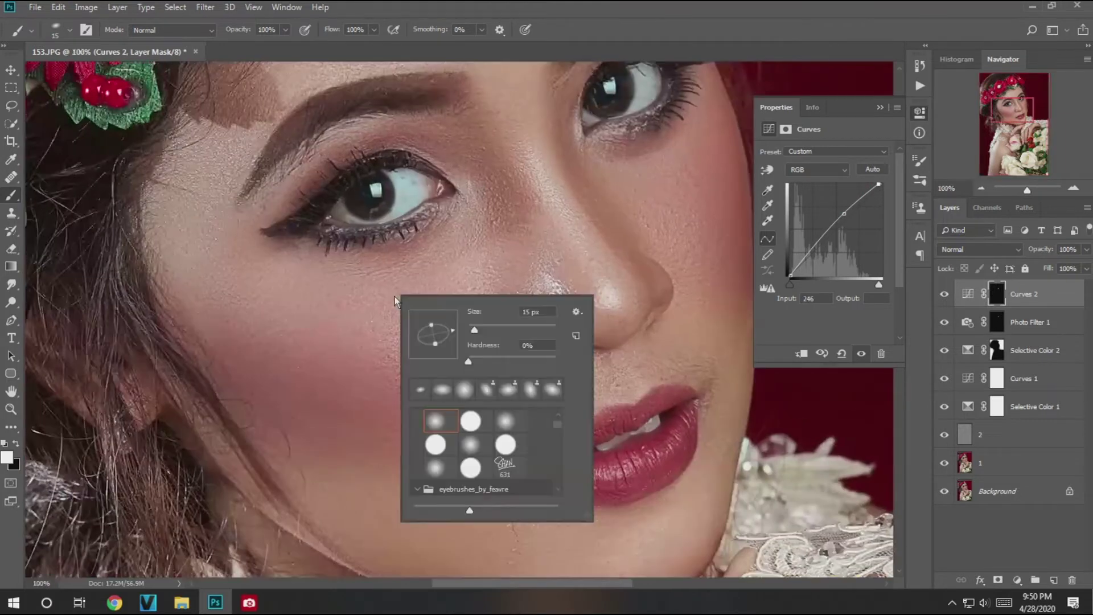
left_click(469, 433)
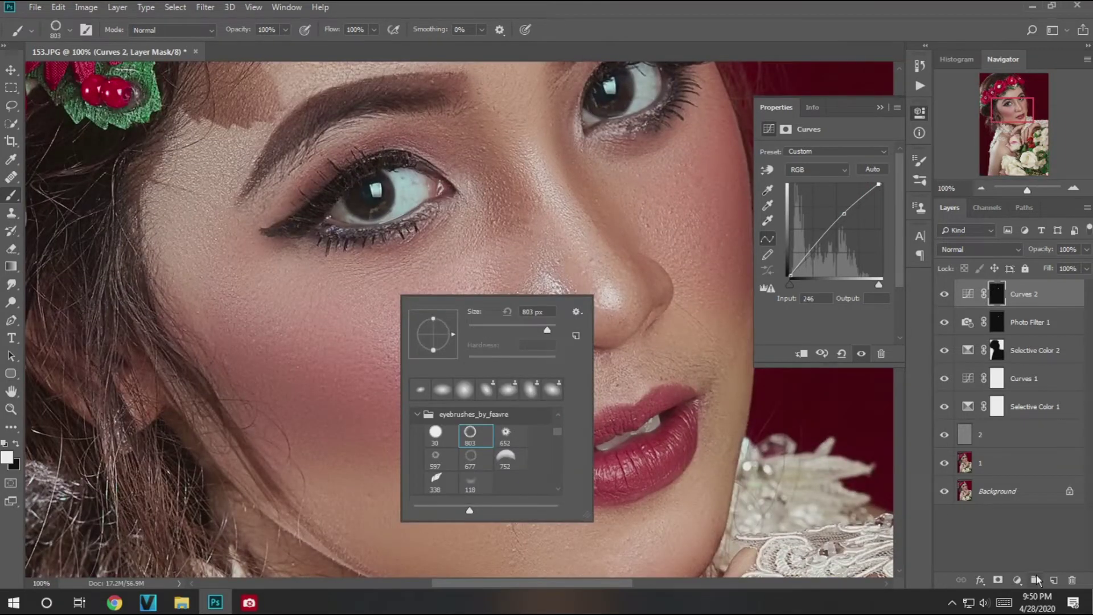
key("ctrl+bracketleft")
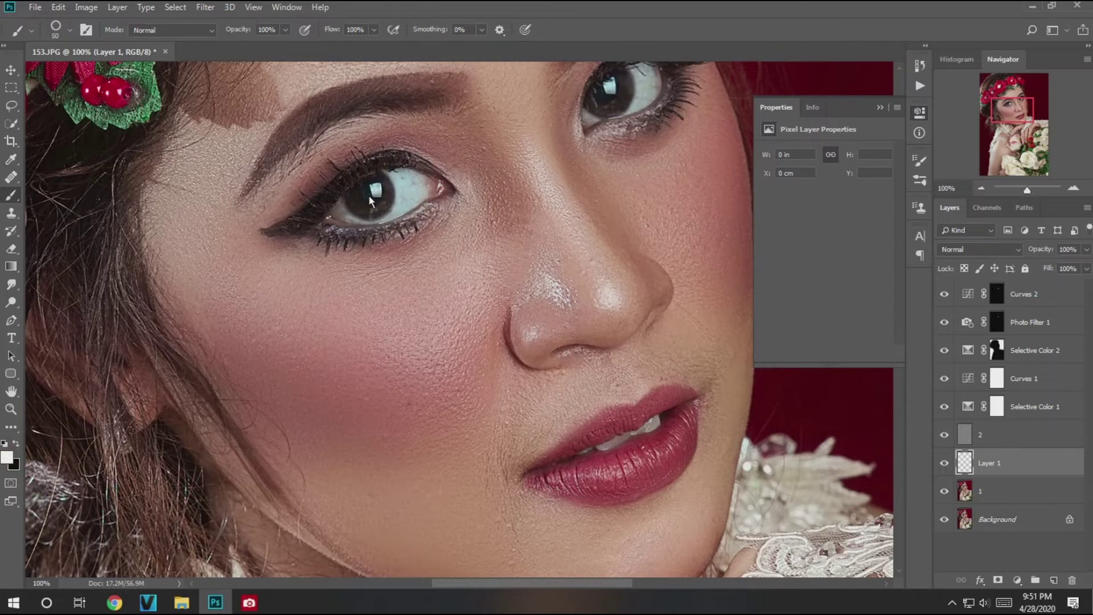
Step: Stamp light iris rings onto both eyes
left_click(367, 195)
scroll(367, 195, "up", 2)
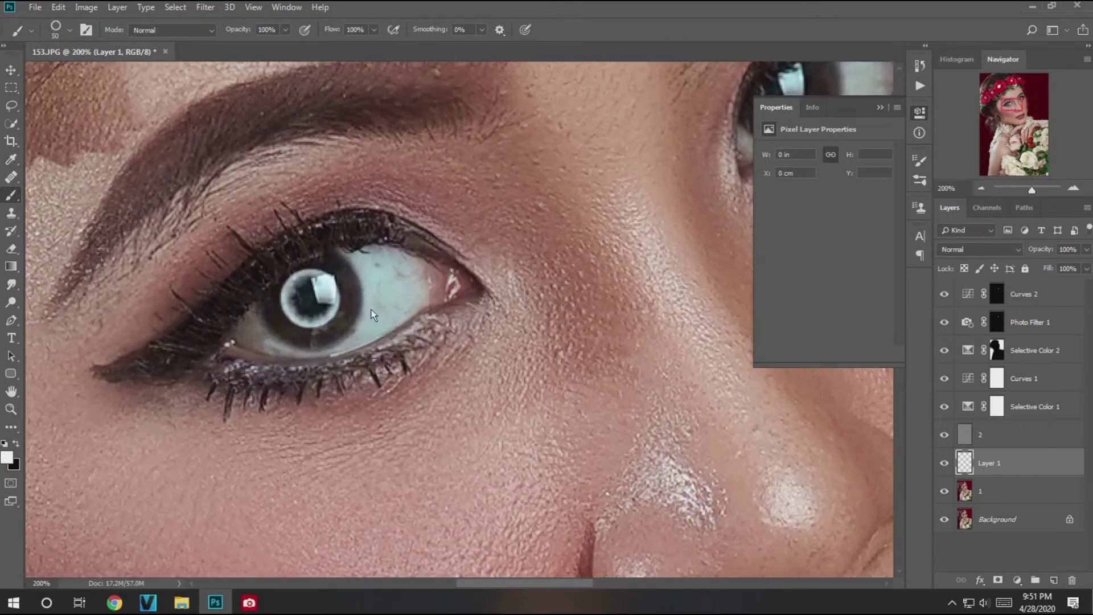
left_click(311, 297)
scroll(572, 322, "up", 2)
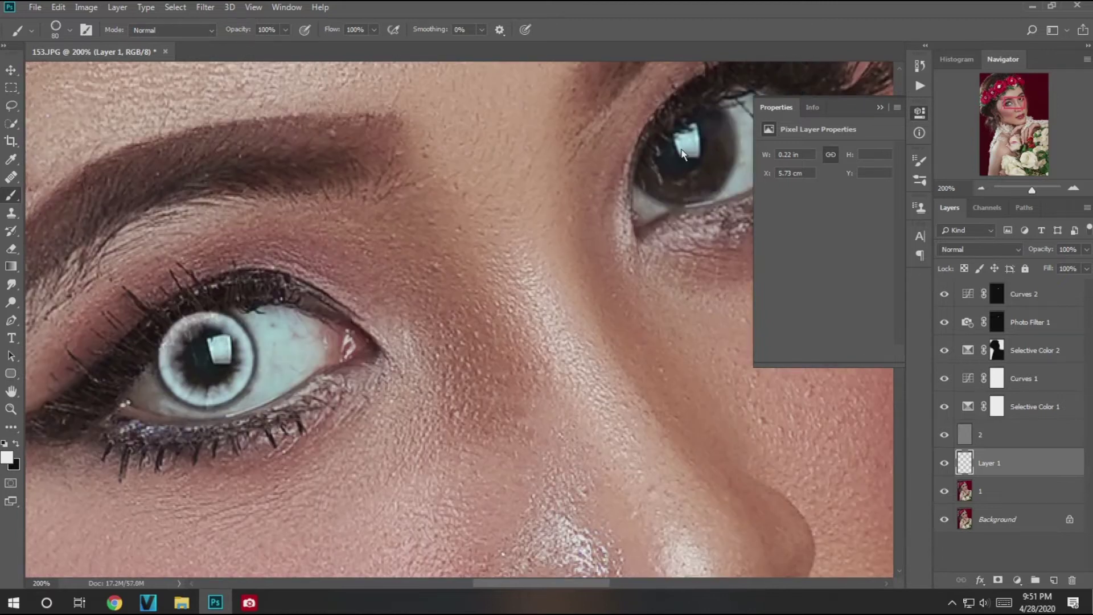
scroll(415, 318, "down", 1)
scroll(422, 322, "down", 1)
Step: Fill the locked iris rings with a brown sampled from the eye and blend them in Soft Light
key("e")
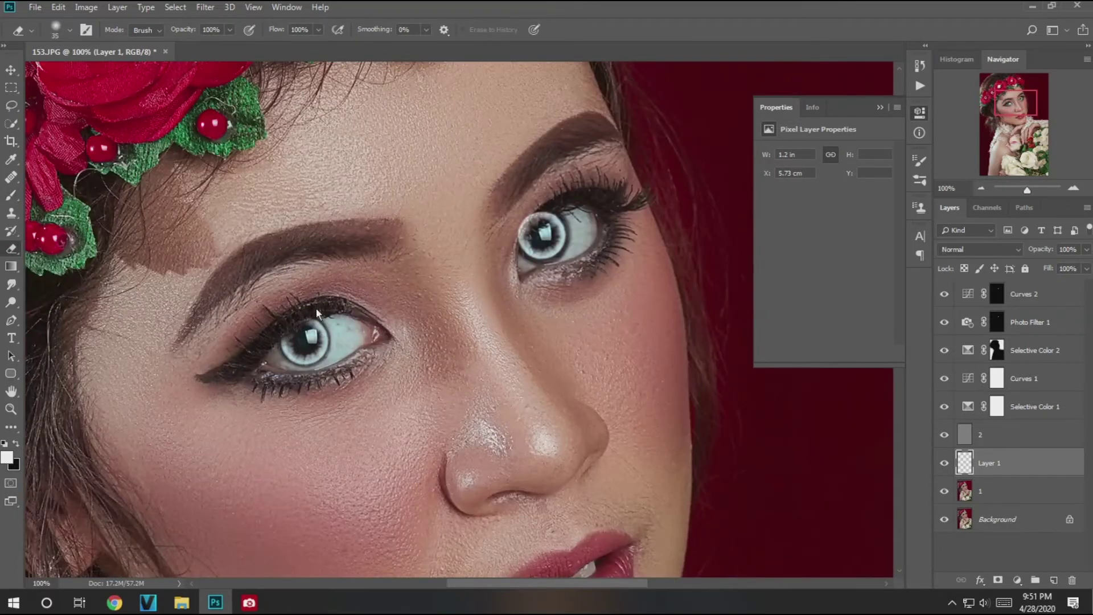
key("i")
left_click(414, 188, "alt")
key("slash")
key("ctrl+BackSpace")
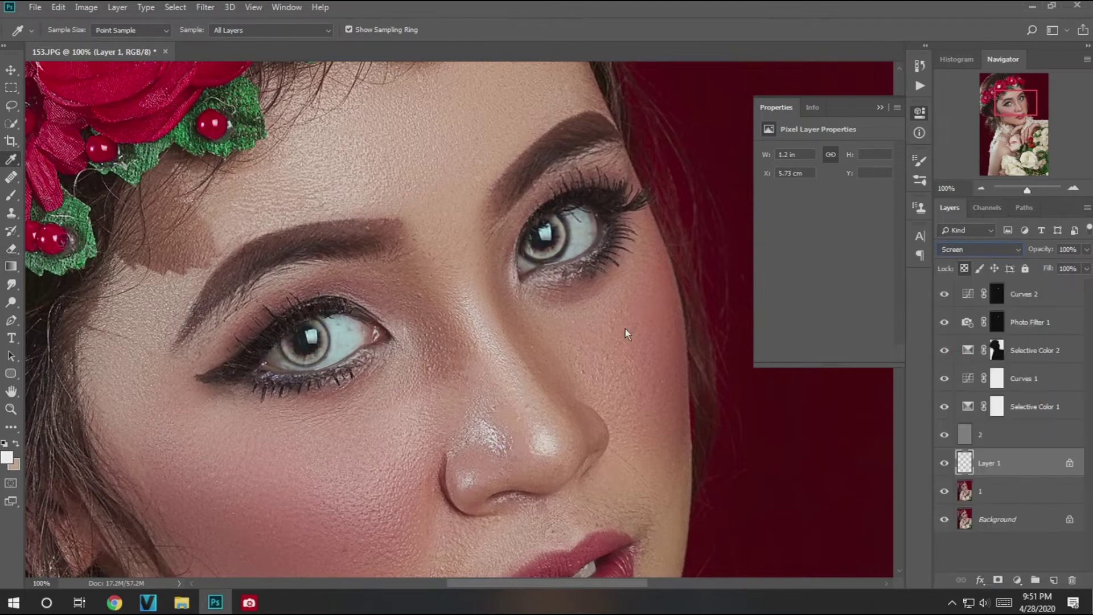
key("alt+shift+f")
Step: Duplicate the iris ring layer
key("m")
key("ctrl+j")
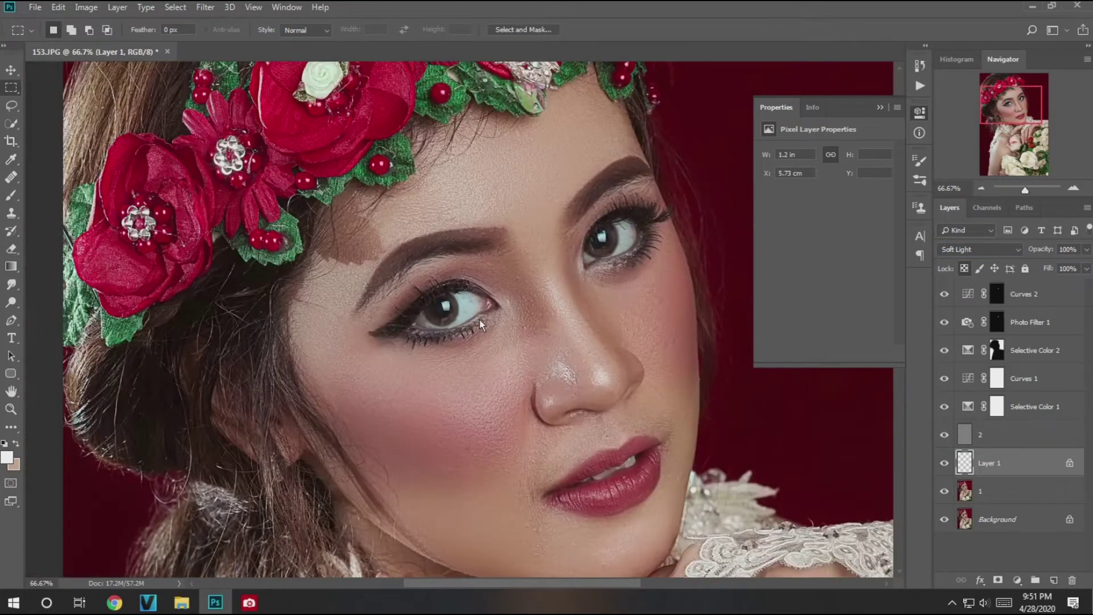
left_click_drag(559, 335, 480, 320)
scroll(570, 530, "down", 2)
Step: Create Layer 2 and stamp the iris brush onto one eye
left_click(658, 500)
left_click(1053, 580)
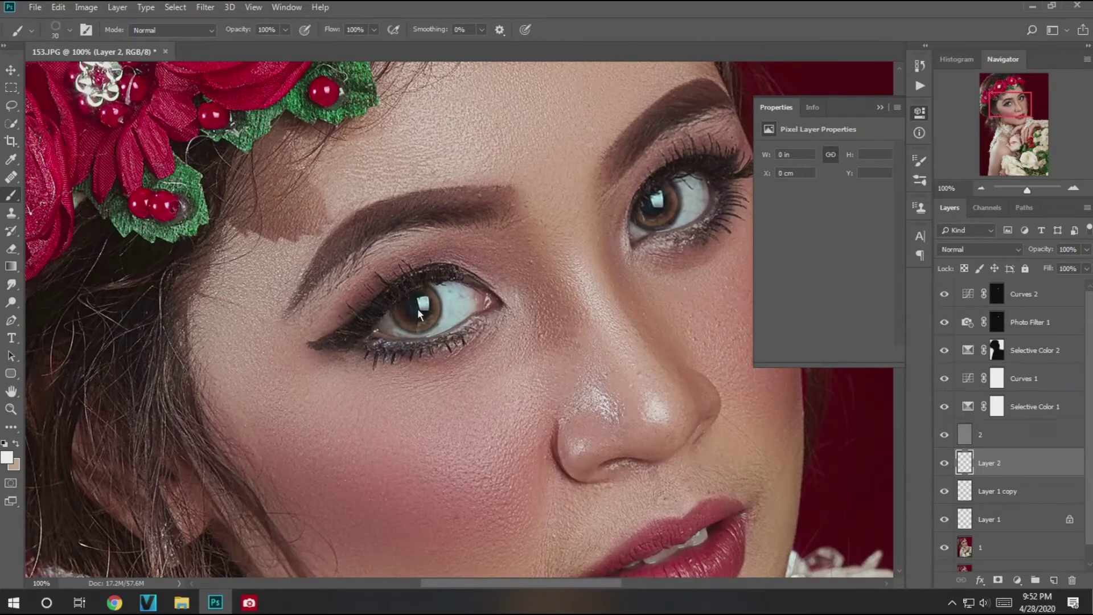
key("bracketright")
key("bracketright")
key("bracketright")
scroll(483, 320, "up", 1)
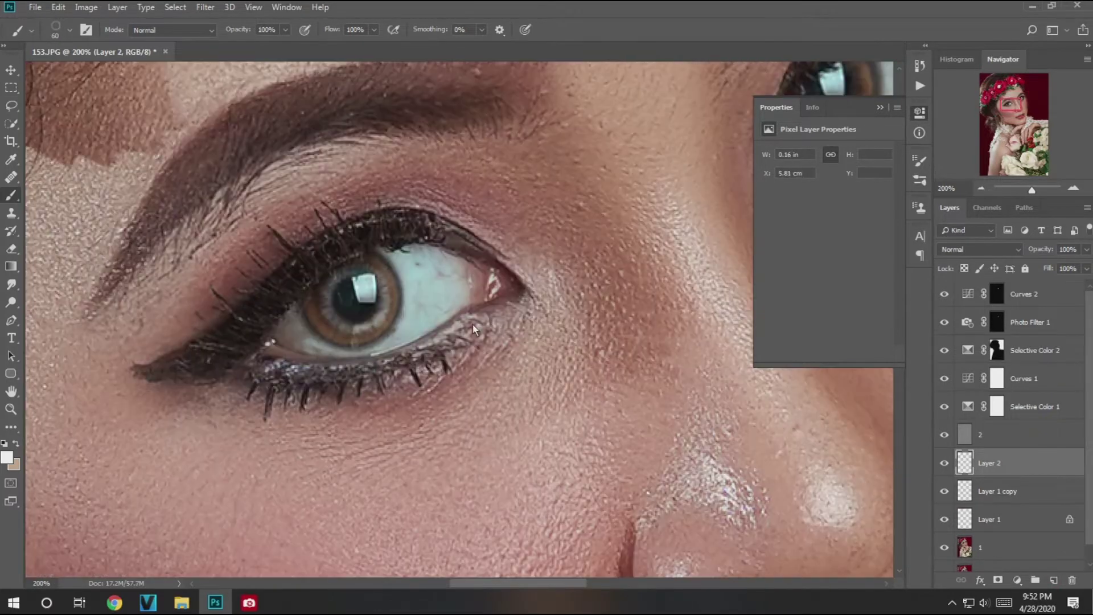
scroll(473, 324, "down", 2)
scroll(479, 355, "down", 1)
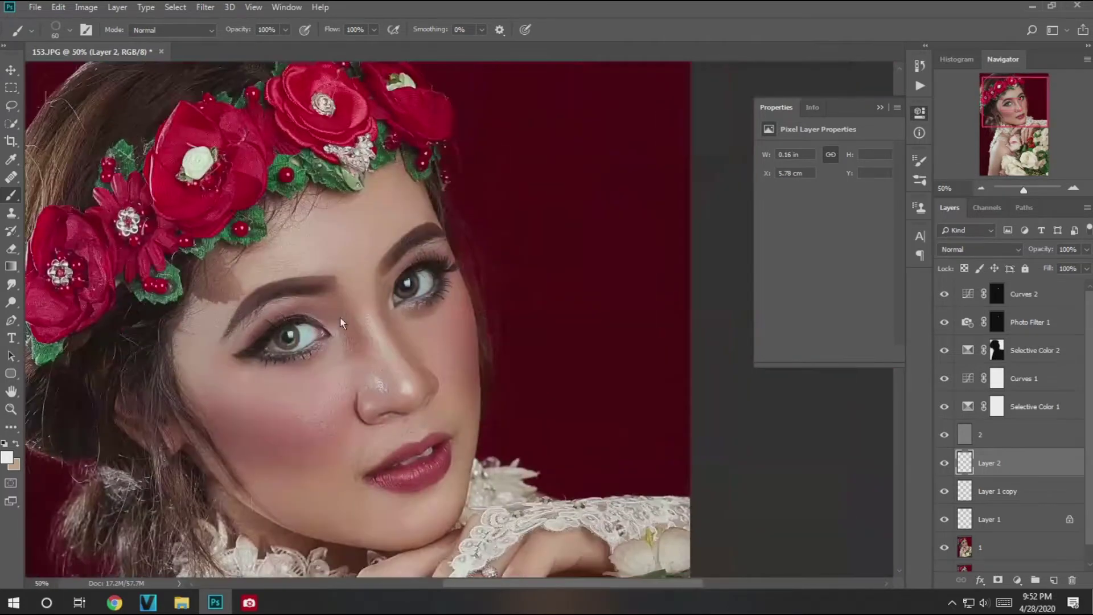
scroll(341, 317, "up", 1)
scroll(361, 316, "up", 1)
Step: Copy the iris onto the other eye, erase the excess, and merge it into Layer 2
key("ctrl+j")
key("ctrl+t")
left_click_drag(462, 250, 467, 253)
key("Return")
key("b")
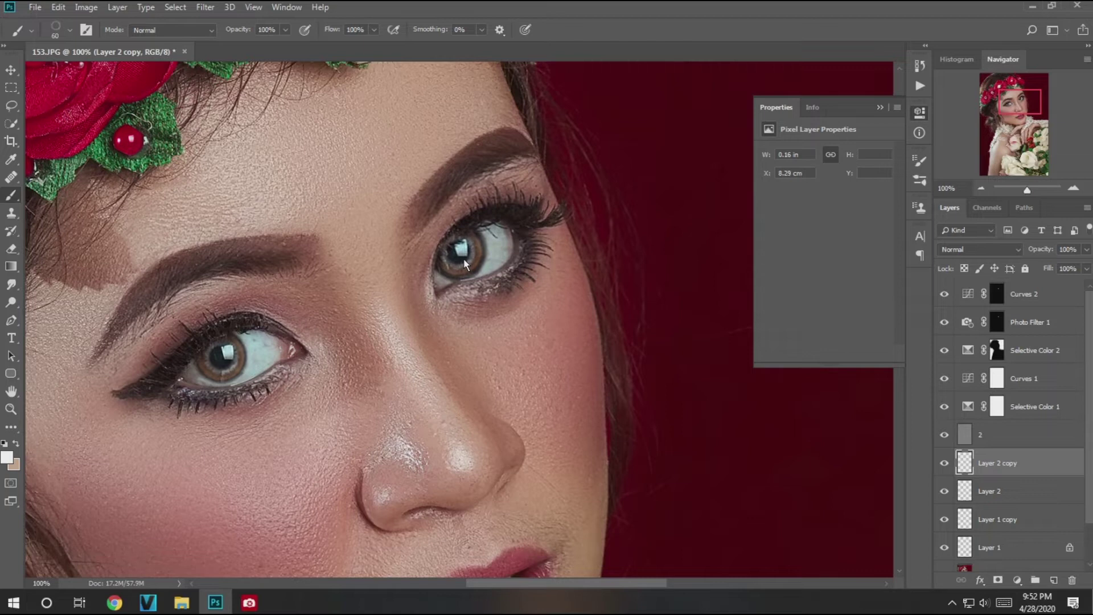
key("e")
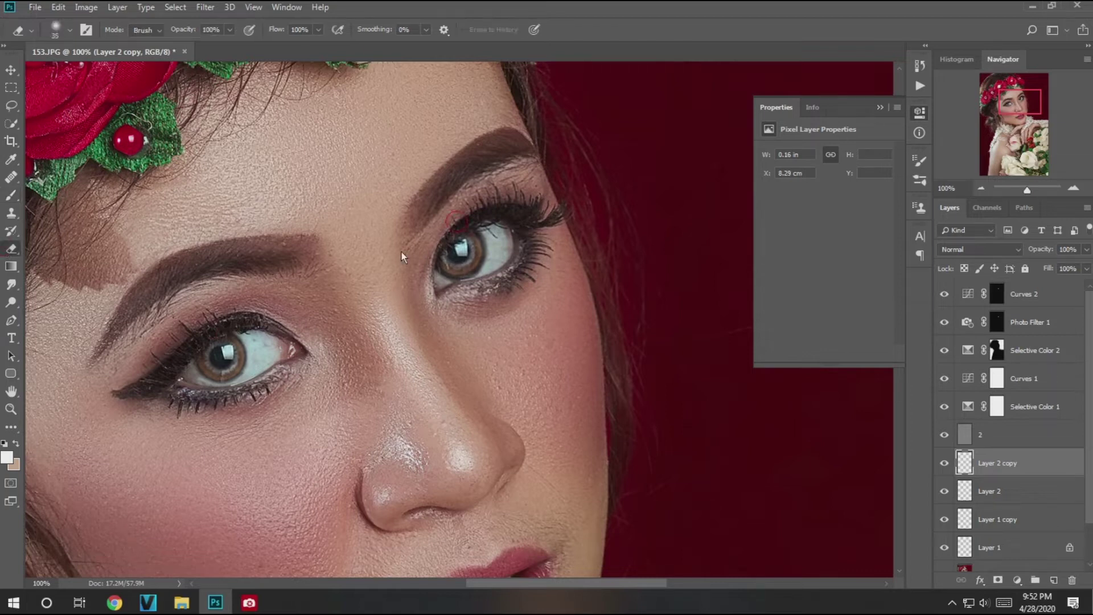
key("ctrl+e")
Step: Pick the lash-shaped brush tip for painting
key("m")
scroll(421, 350, "down", 3)
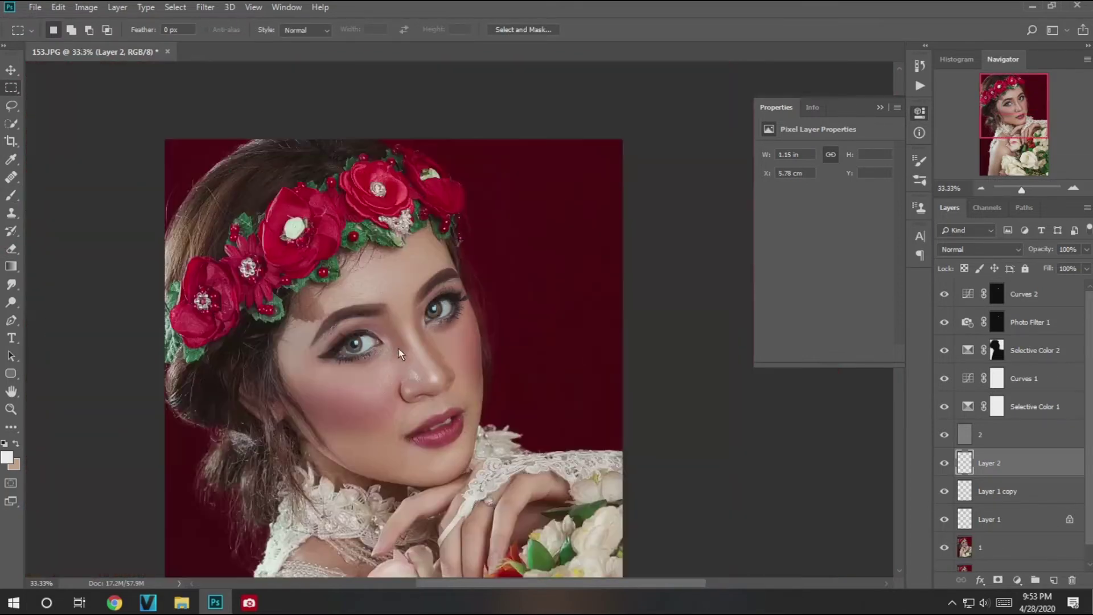
key("b")
right_click(431, 312)
scroll(513, 484, "down", 2)
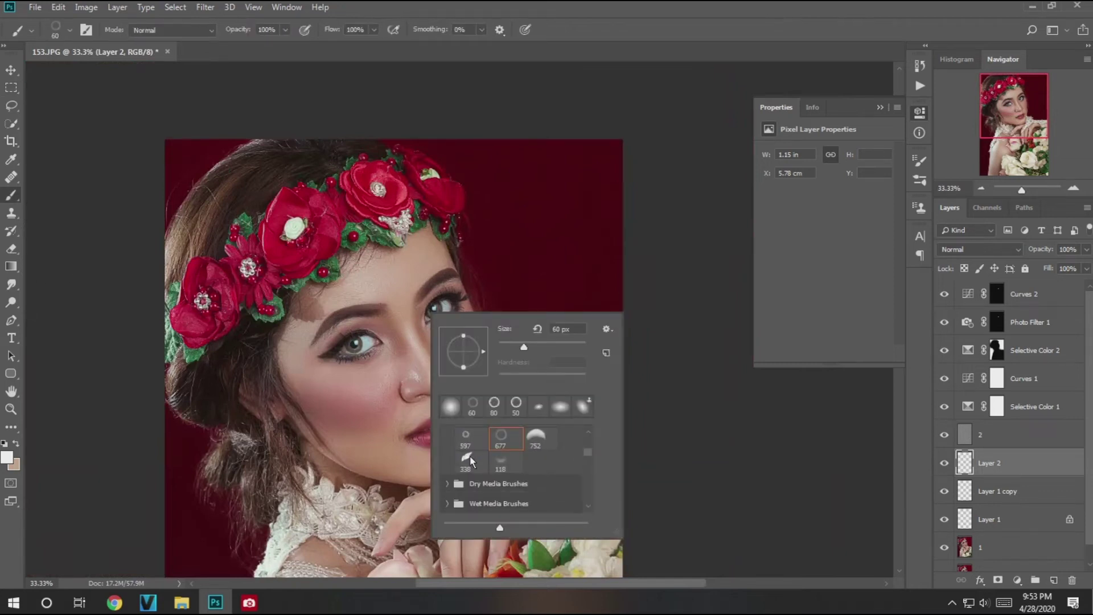
double_click(501, 473)
scroll(375, 341, "up", 2)
scroll(375, 342, "up", 1)
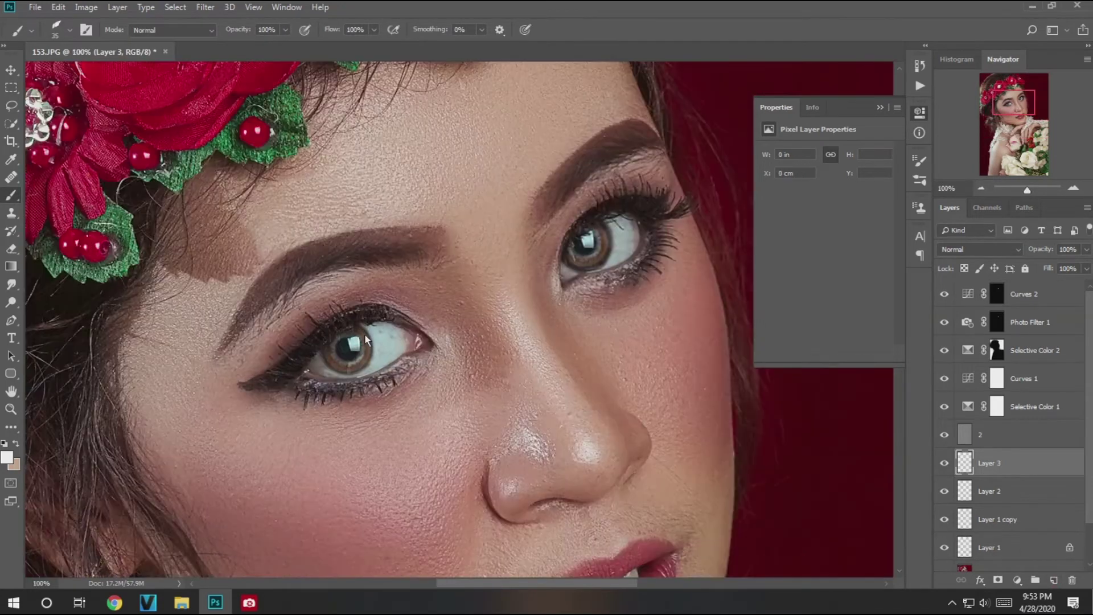
Step: Stamp lash strokes onto the eye on Layer 3
right_click(365, 334)
key("Escape")
right_click(347, 345)
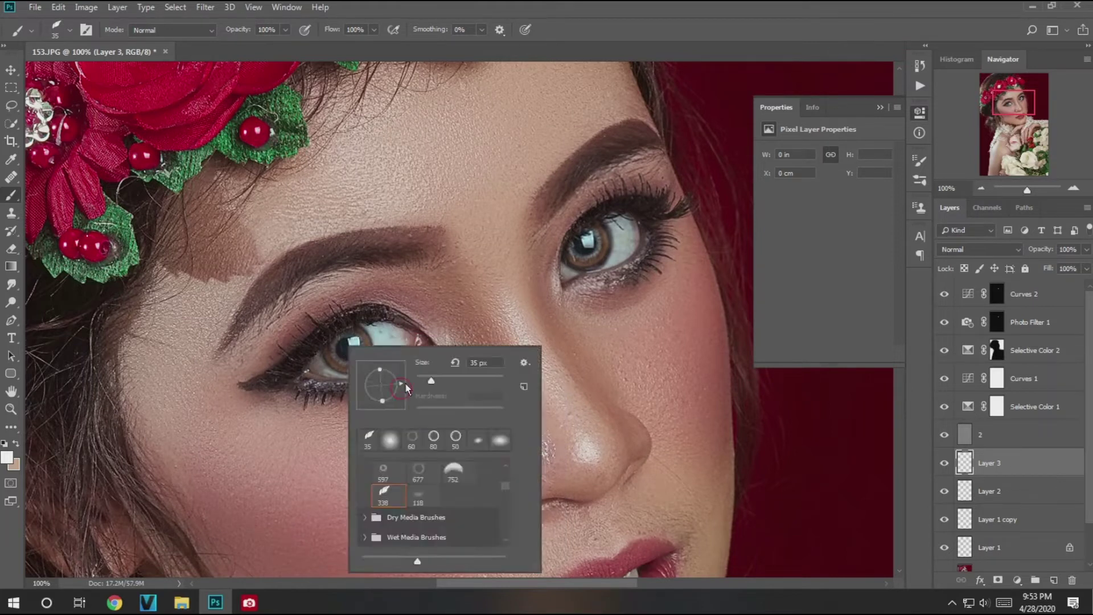
left_click(337, 350)
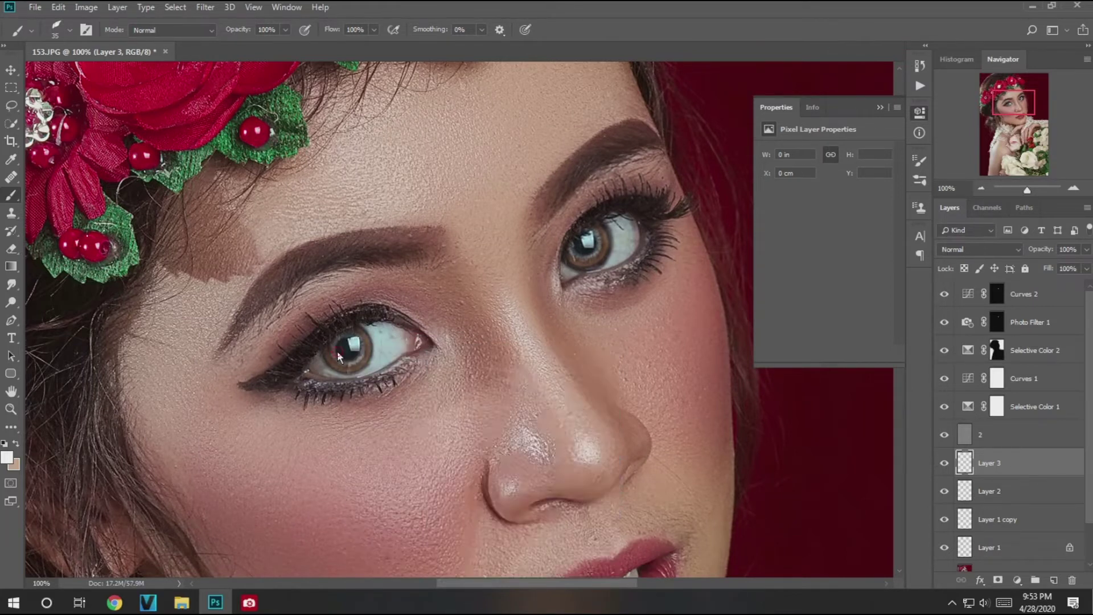
right_click(573, 252)
key("Escape")
scroll(312, 322, "down", 2)
Step: Fade Layer 3 to 30% opacity
left_click(11, 87)
key("3")
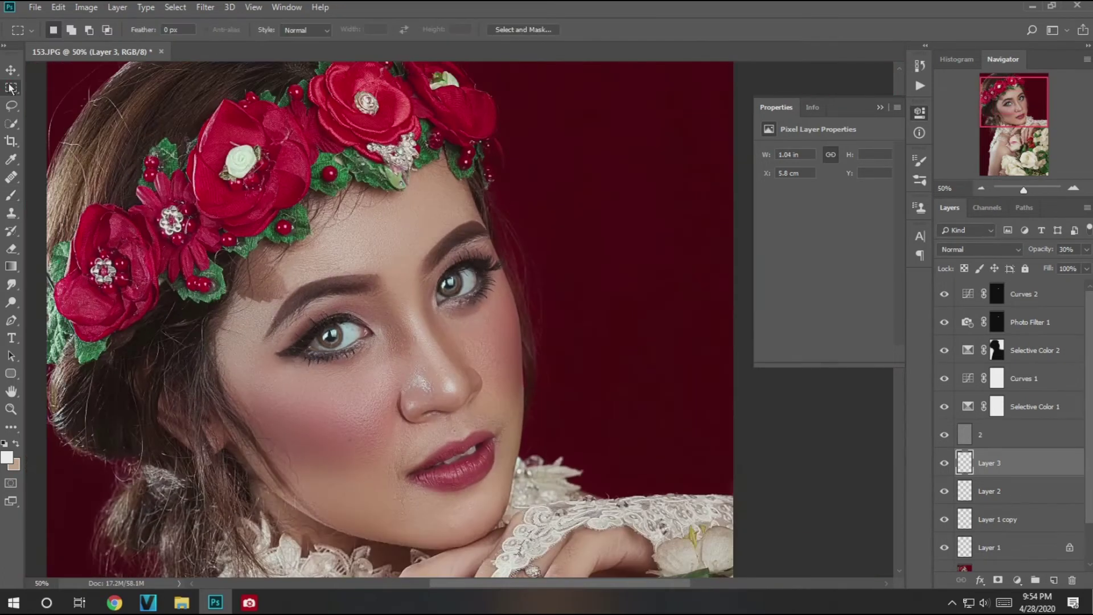
scroll(303, 343, "down", 1)
scroll(405, 279, "up", 3)
Step: Switch to a soft round brush at size 21
key("b")
right_click(433, 276)
left_click(501, 424)
key("Return")
right_click(355, 292)
type("21")
key("Return")
Step: Create Layer 4 and paint colour onto the iris
left_click(1047, 581)
left_click(312, 282)
key("bracketright")
key("bracketright")
scroll(158, 344, "down", 2, "alt")
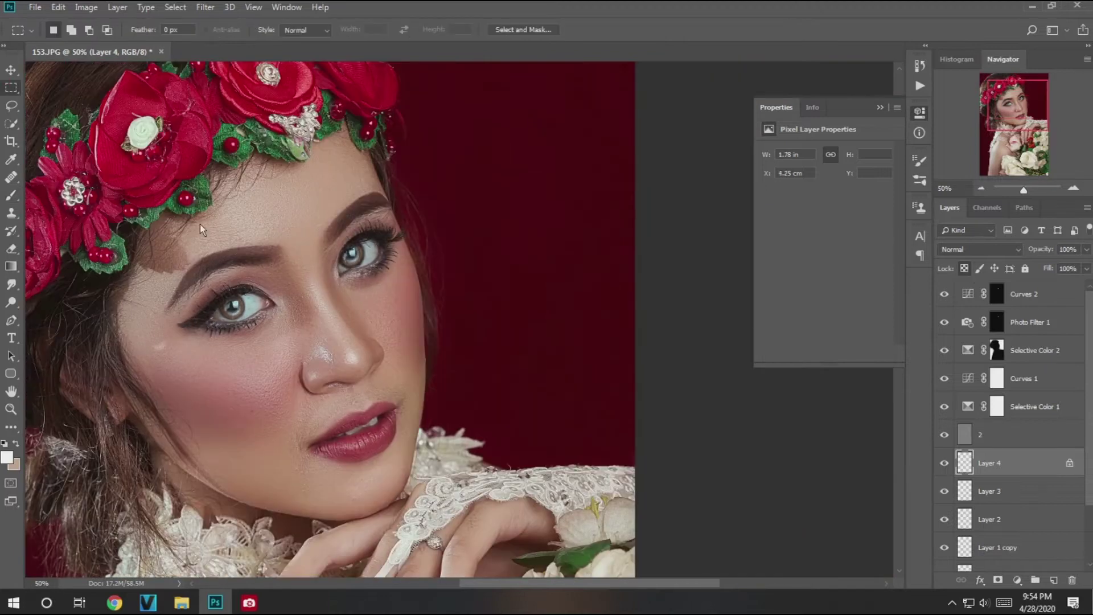
key("i")
Step: Lock Layer 4 transparency, set it to Soft Light at 50%, and lock Layer 3 transparency
left_click(964, 268)
left_click(12, 88)
key("i")
key("5")
left_click(968, 249)
key("Escape")
key("3")
key("m")
scroll(187, 299, "up", 1, "alt")
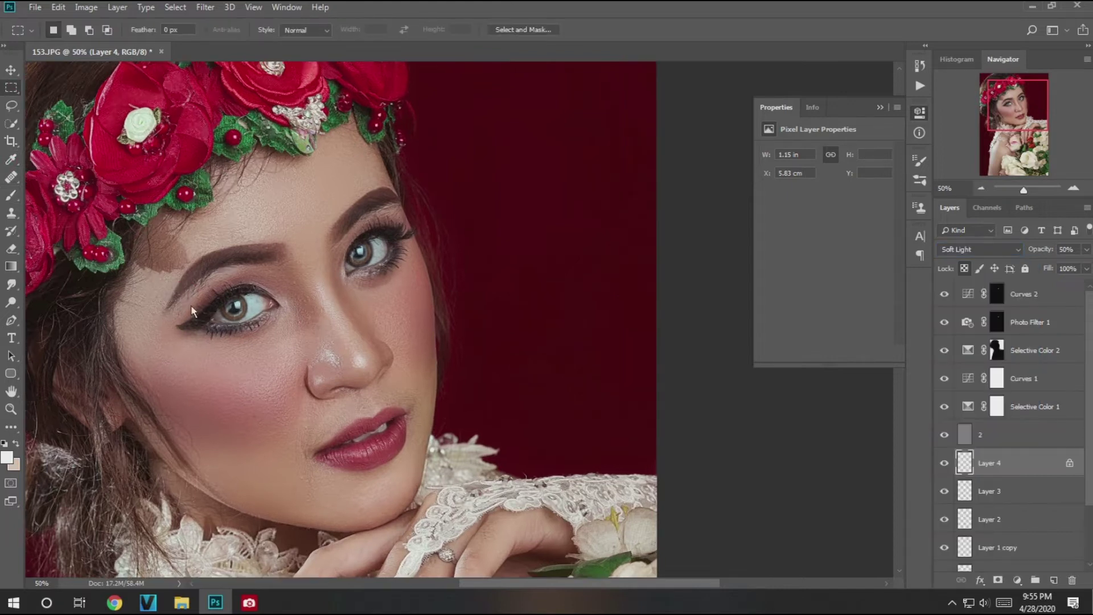
left_click(991, 491)
left_click(964, 268)
Step: Set the Layer 2 iris overlay's blend mode to Soft Light
scroll(327, 347, "up", 1)
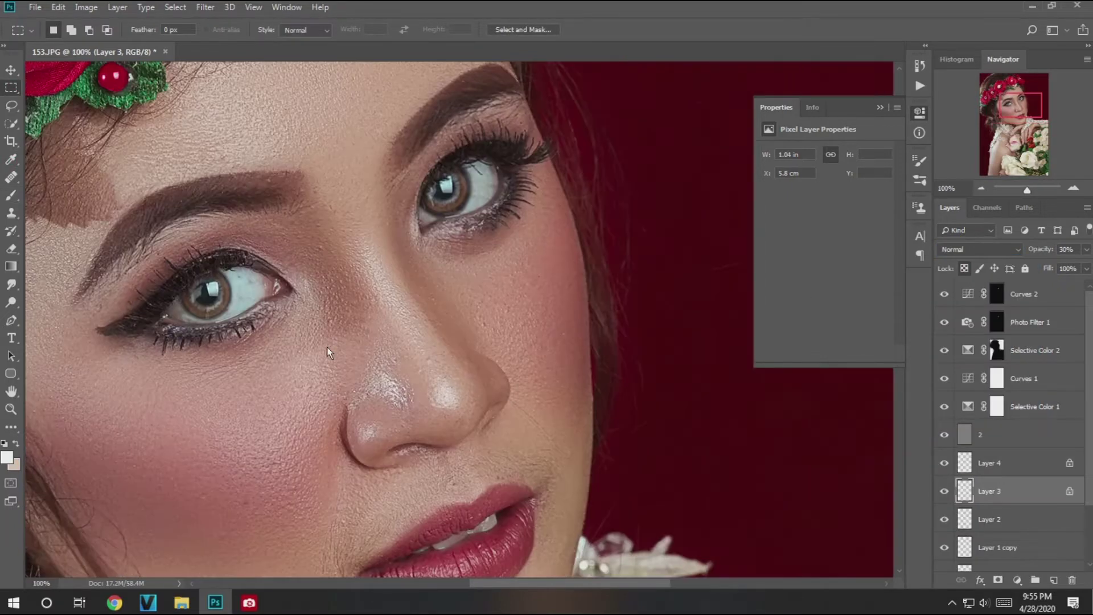
left_click(945, 518)
left_click(990, 520)
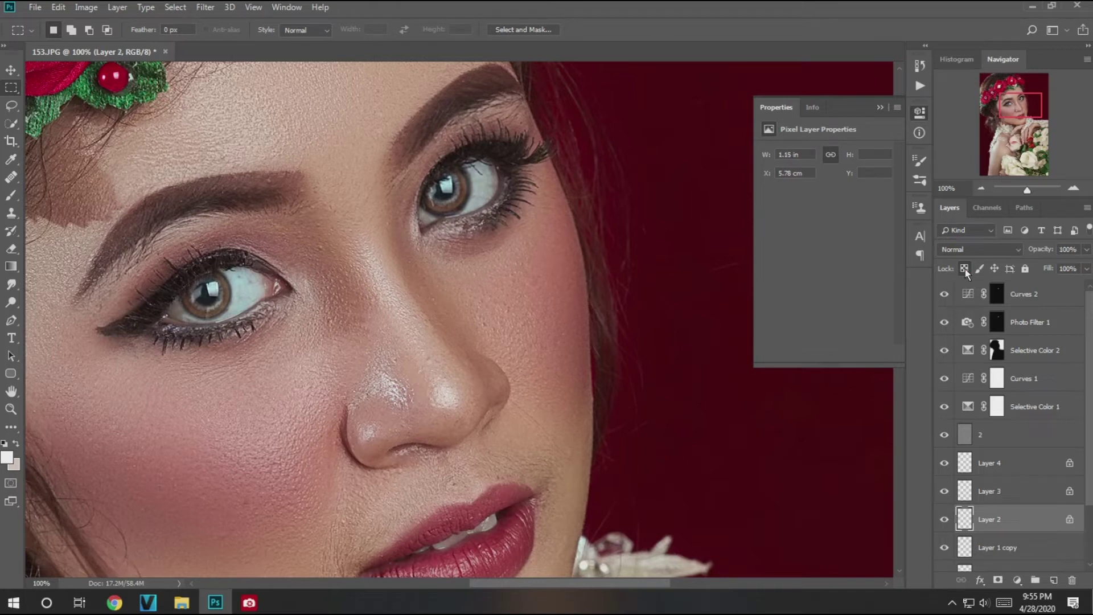
left_click(978, 250)
left_click(956, 427)
Step: Duplicate the Soft Light Layer 2 several times
key("ctrl+j")
key("ctrl+j")
key("ctrl+j")
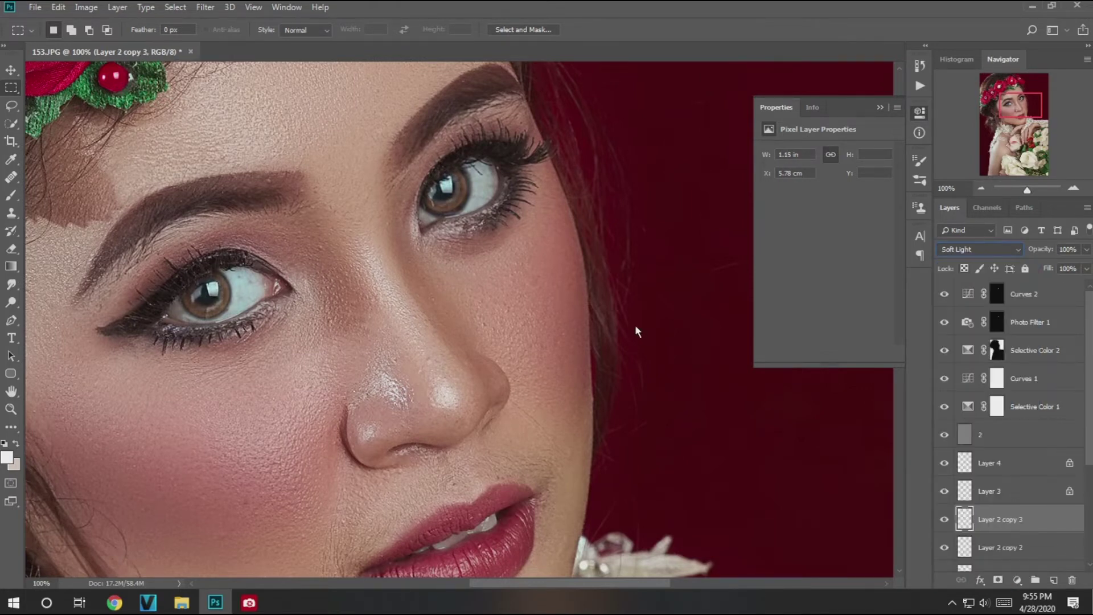
key("ctrl+j")
key("ctrl+minus")
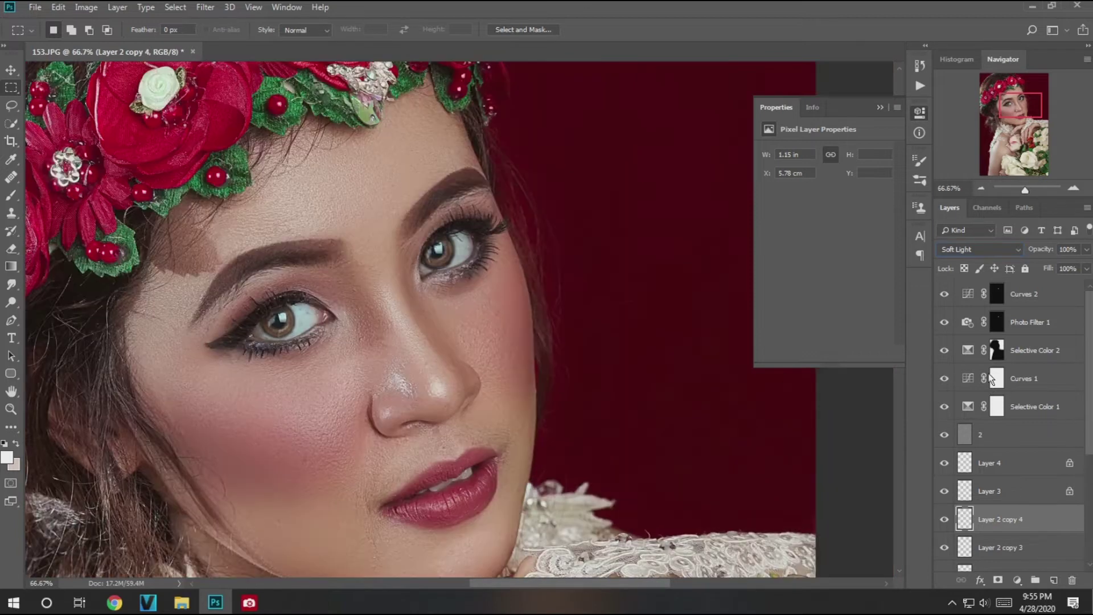
Step: Group Layer 4 through the Layer 2 copies into Group 1
left_click(990, 463)
scroll(997, 512, "down", 1)
scroll(997, 514, "down", 3)
left_click(995, 525, "shift")
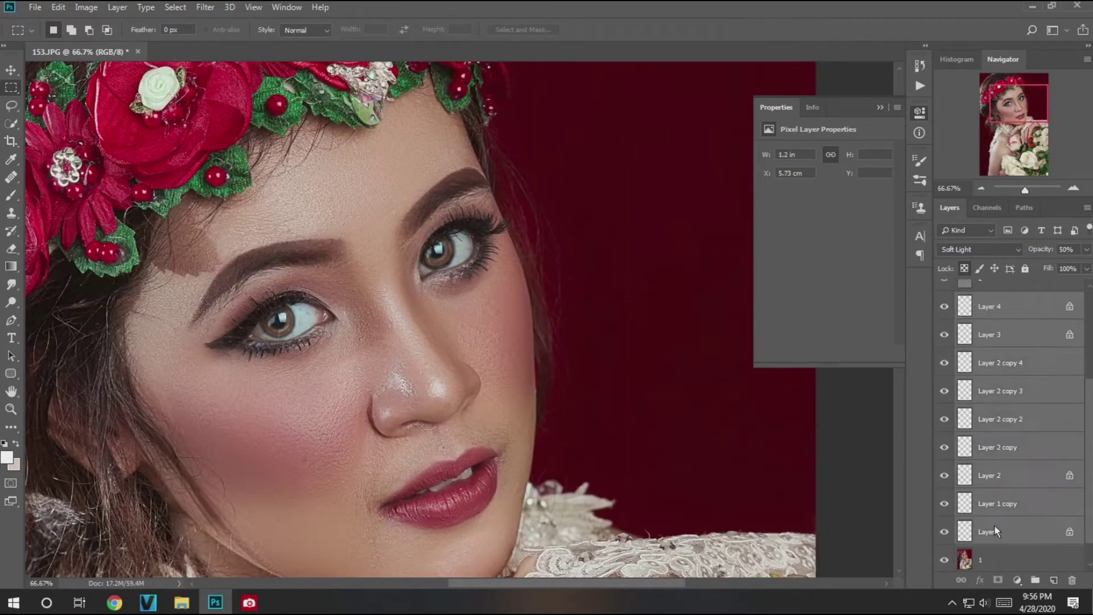
key("ctrl+g")
key("ctrl+plus")
key("s")
key("ctrl+plus")
key("ctrl+plus")
Step: Select layer 2 and zoom to show both eyes
left_click(1002, 434)
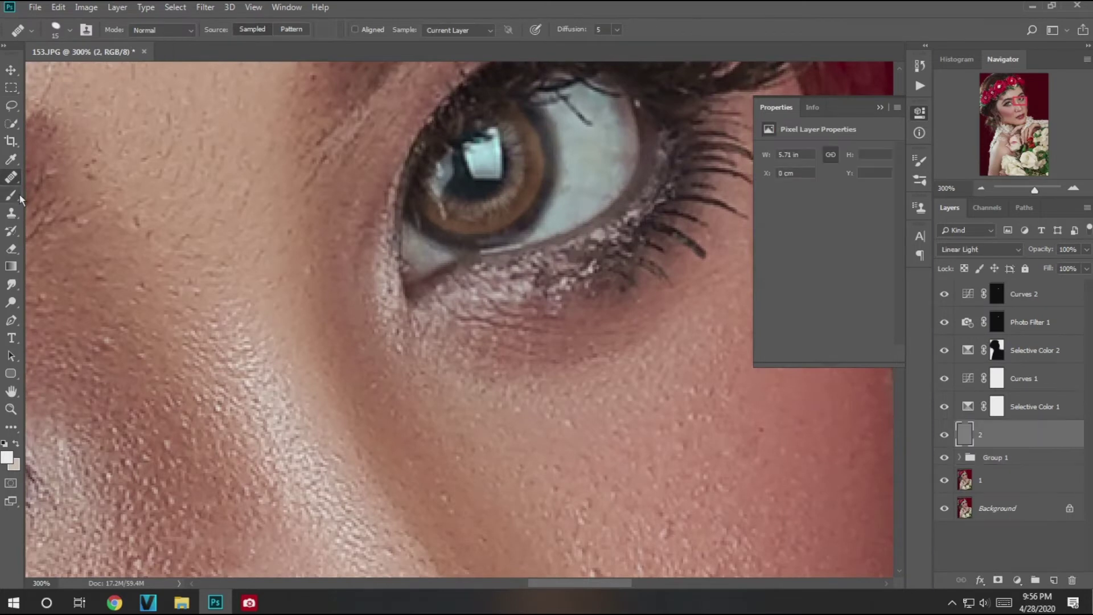
right_click(491, 237)
key("Escape")
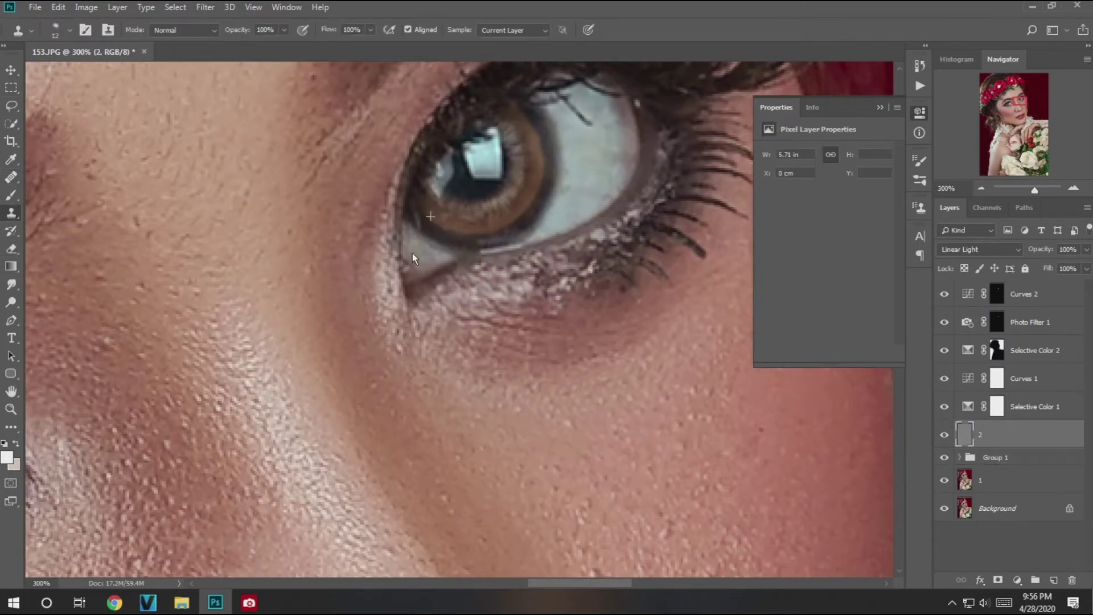
key("ctrl+minus")
key("ctrl+minus")
key("ctrl+plus")
Step: Draw a polygonal outline around the right eye
left_click(11, 106)
left_click(453, 138)
left_click(507, 139)
left_click(513, 174)
left_click(497, 214)
left_click(445, 193)
Step: Expand Group 1 and select Layer 3 inside it
left_click(1019, 293)
left_click(960, 457)
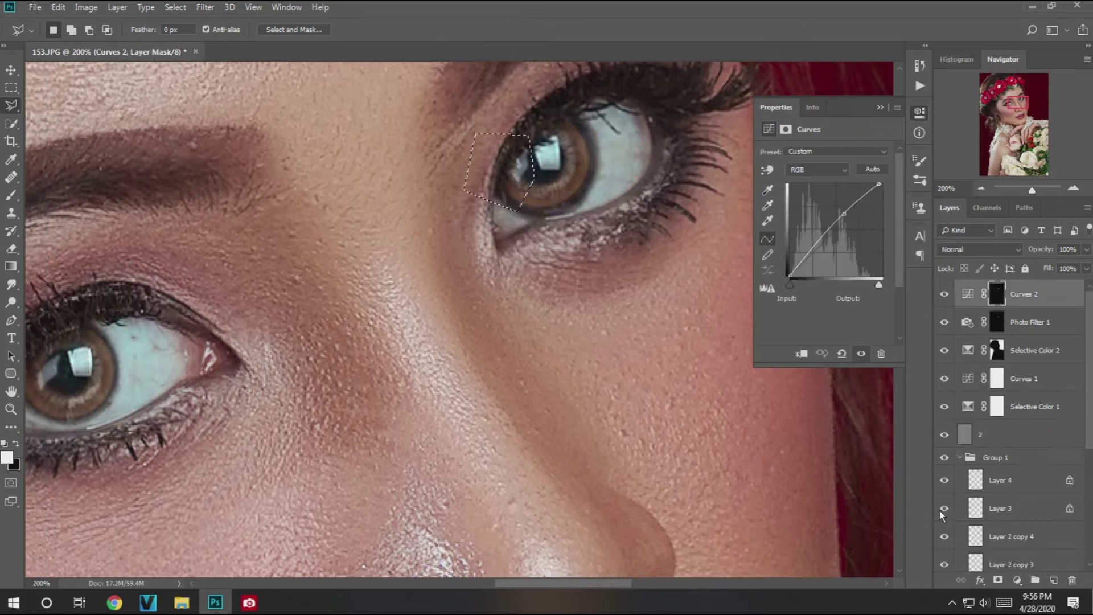
left_click(1022, 511)
key("ctrl+0")
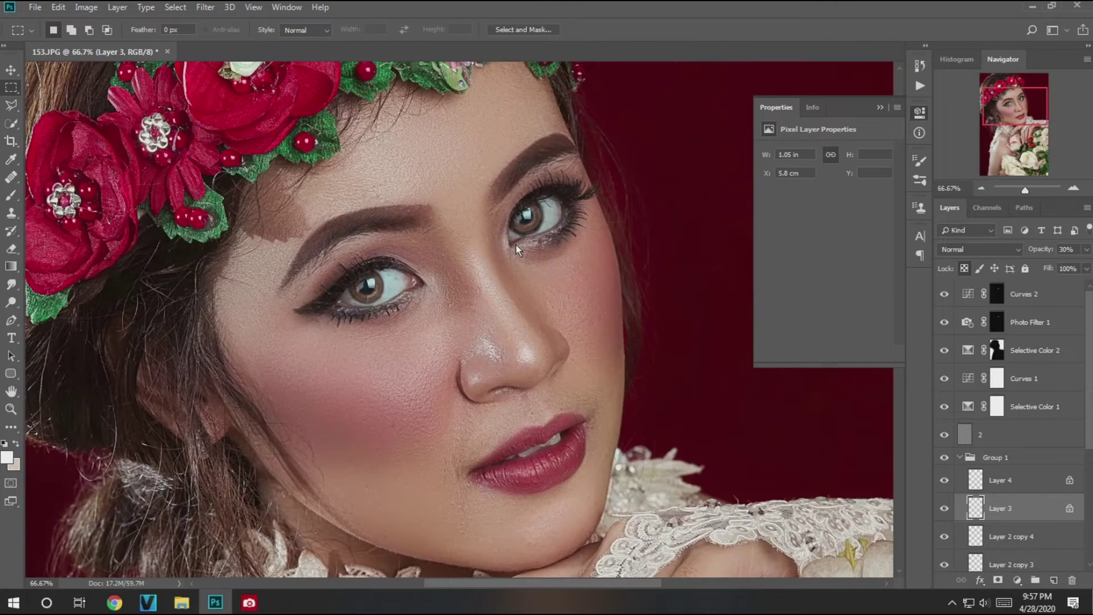
Step: Create Layer 5 and stamp an extra eye highlight with a soft round brush
key("b")
right_click(640, 285)
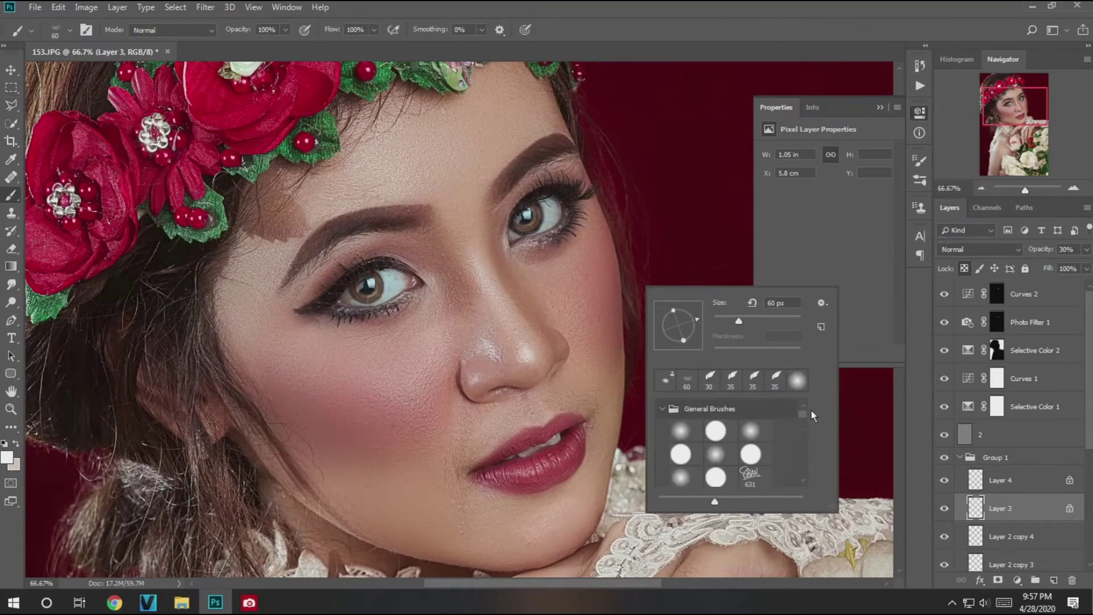
key("ctrl+shift+alt+n")
right_click(572, 255)
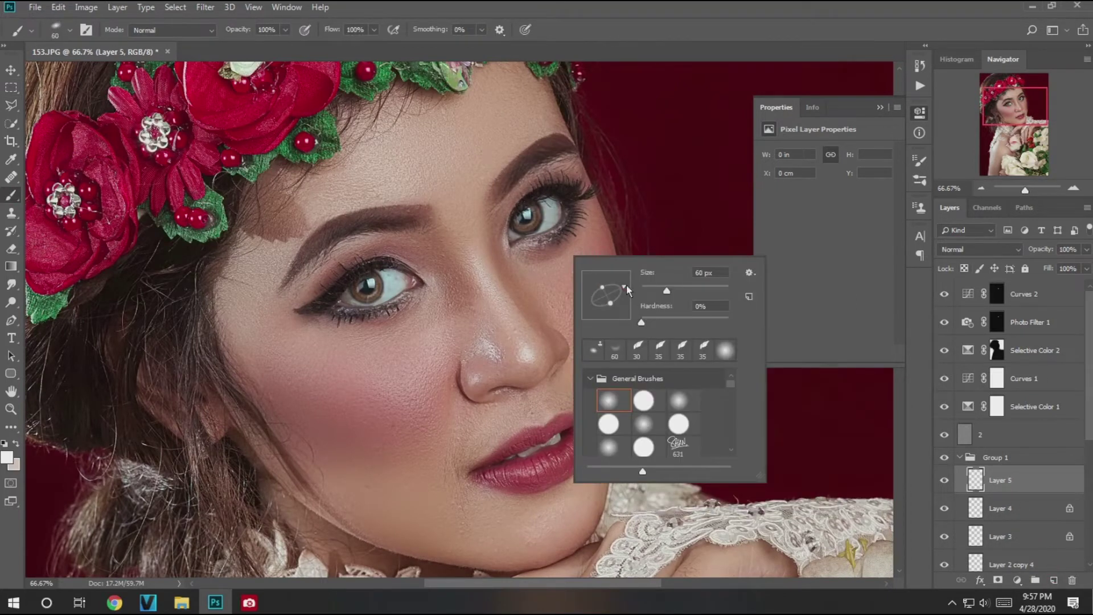
right_click(398, 282)
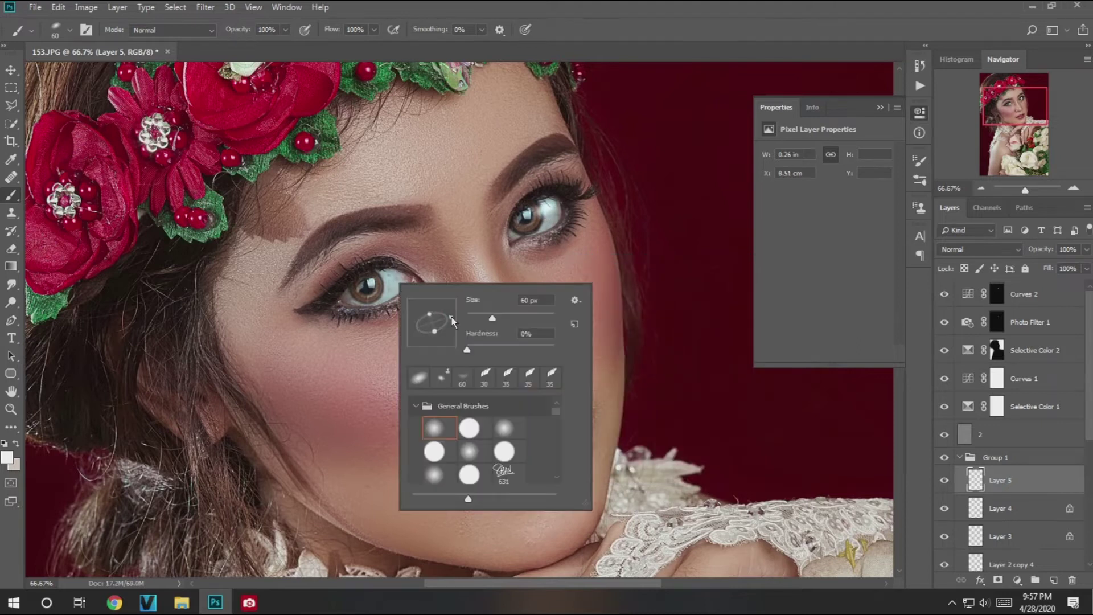
key("Escape")
Step: Lower Layer 5's opacity to 36%
key("m")
key("5")
key("ctrl+minus")
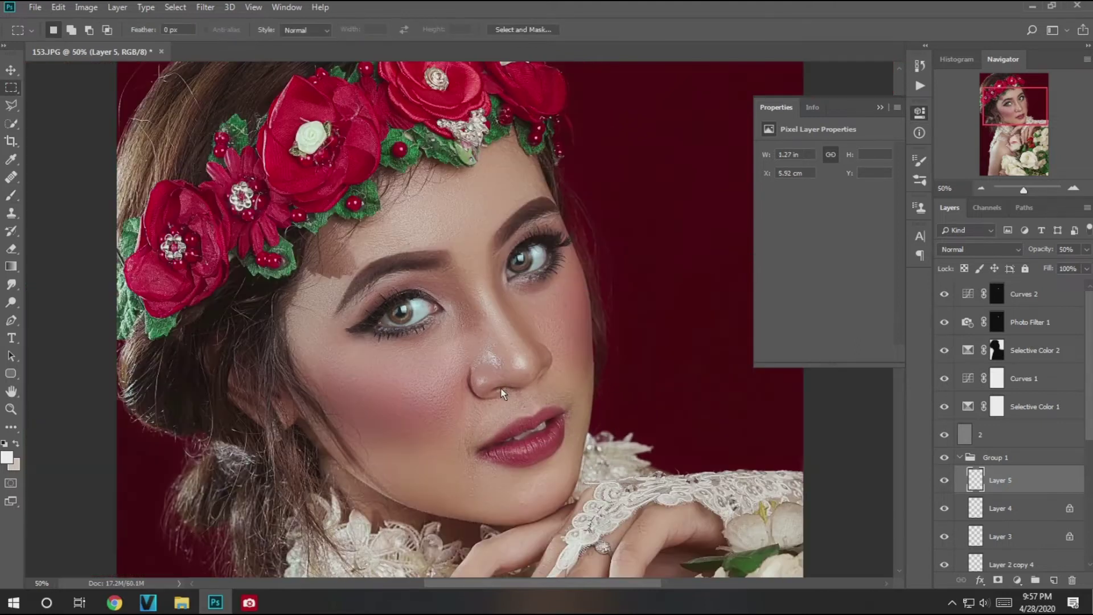
key("ctrl+plus")
left_click_drag(1040, 254, 1035, 253)
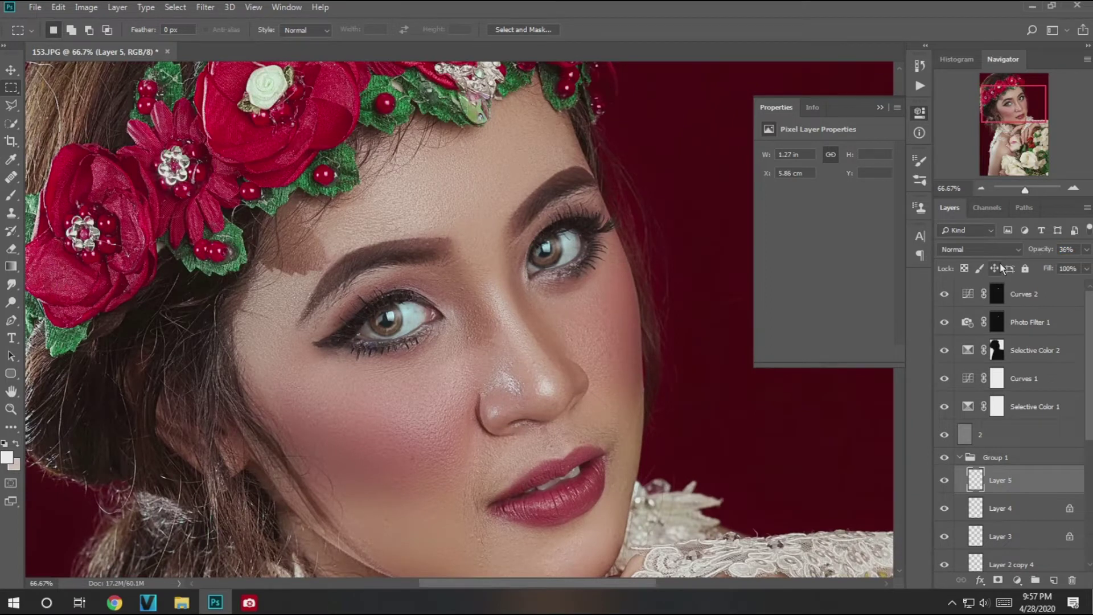
Step: Add a brightening Curves 3 adjustment with an inverted black mask for painting
left_click(1017, 579)
left_click(1019, 403)
left_click_drag(828, 238, 828, 228)
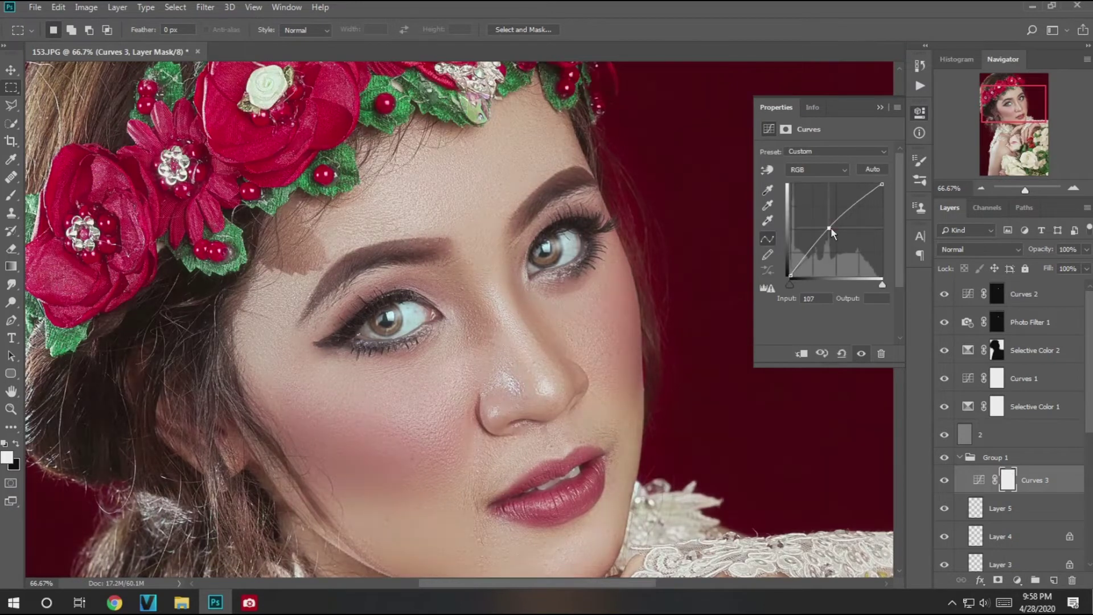
key("b")
key("ctrl+i")
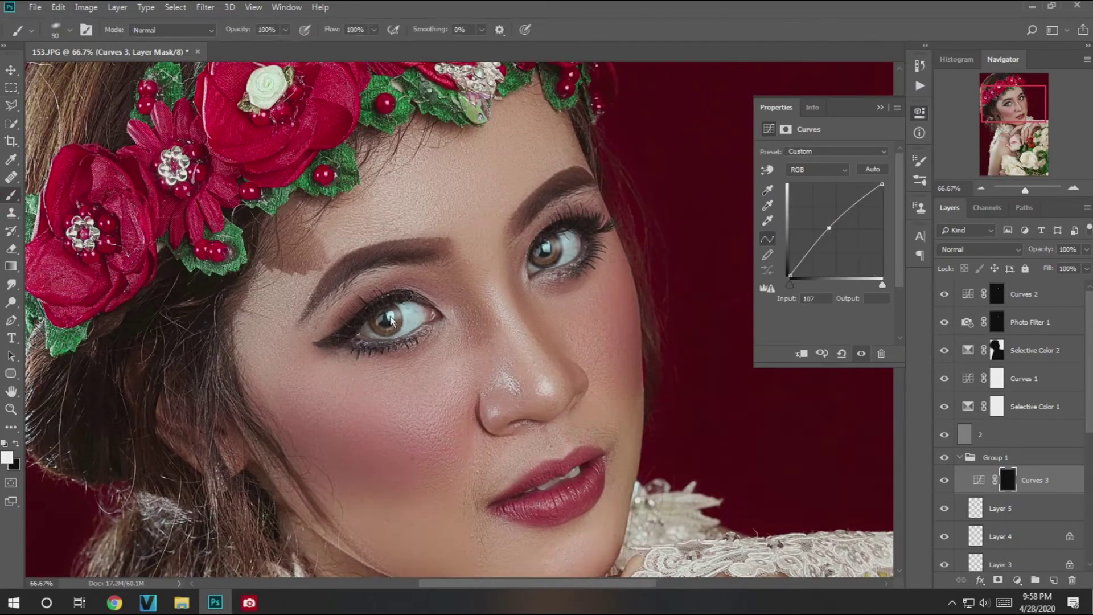
right_click(560, 258)
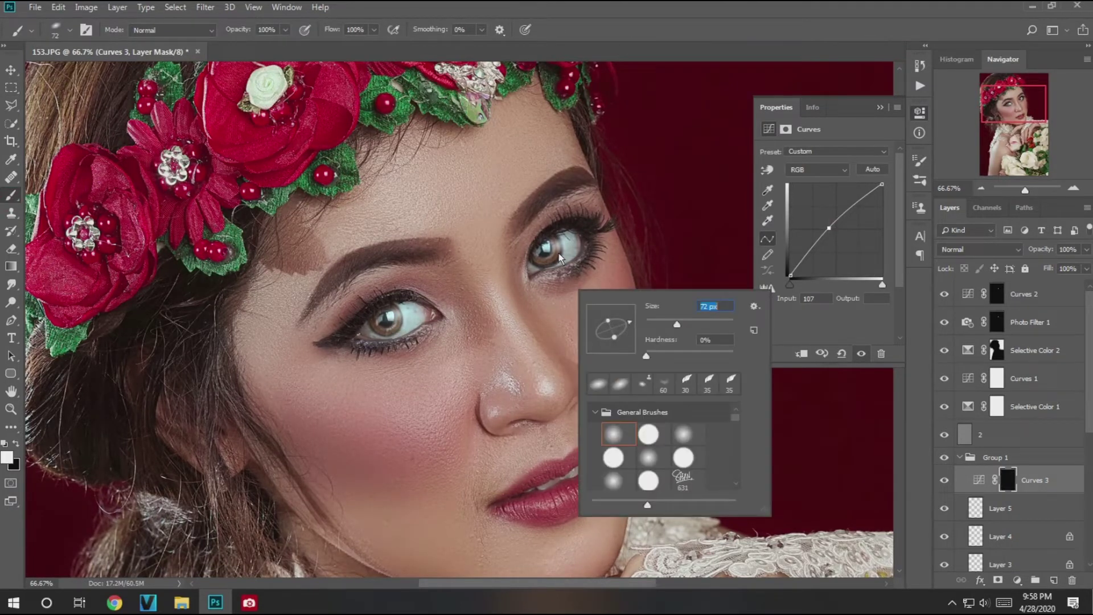
key("Escape")
Step: Lower Group 1's opacity to 68% and zoom out to see the whole photo
left_click(959, 458)
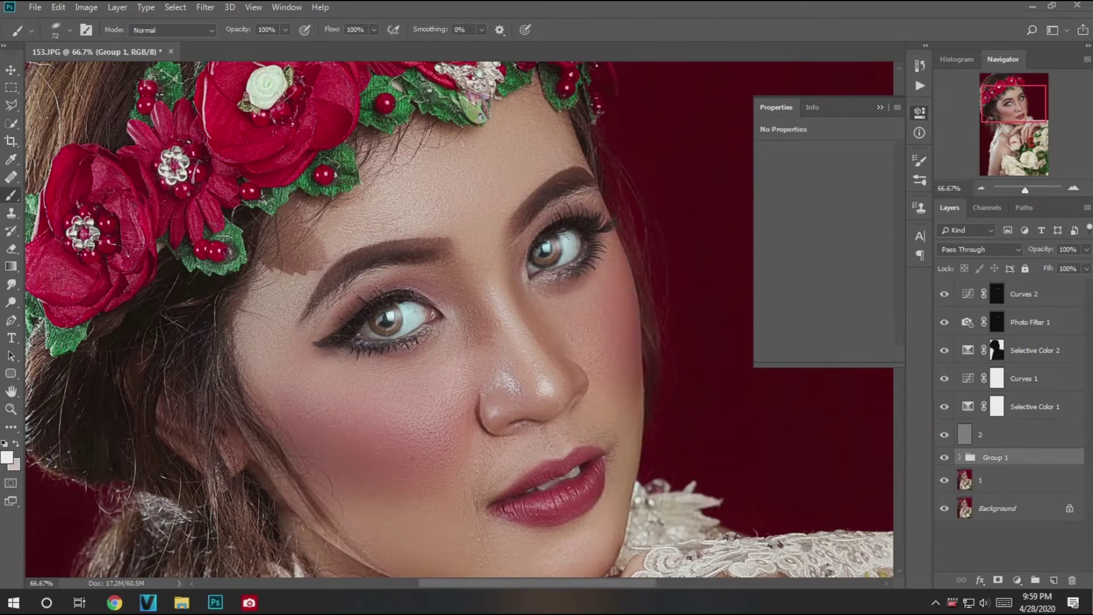
mouse_move(1034, 249)
left_mouse_down()
mouse_move(1024, 251)
mouse_move(1036, 252)
left_mouse_up()
scroll(461, 326, "down", 2)
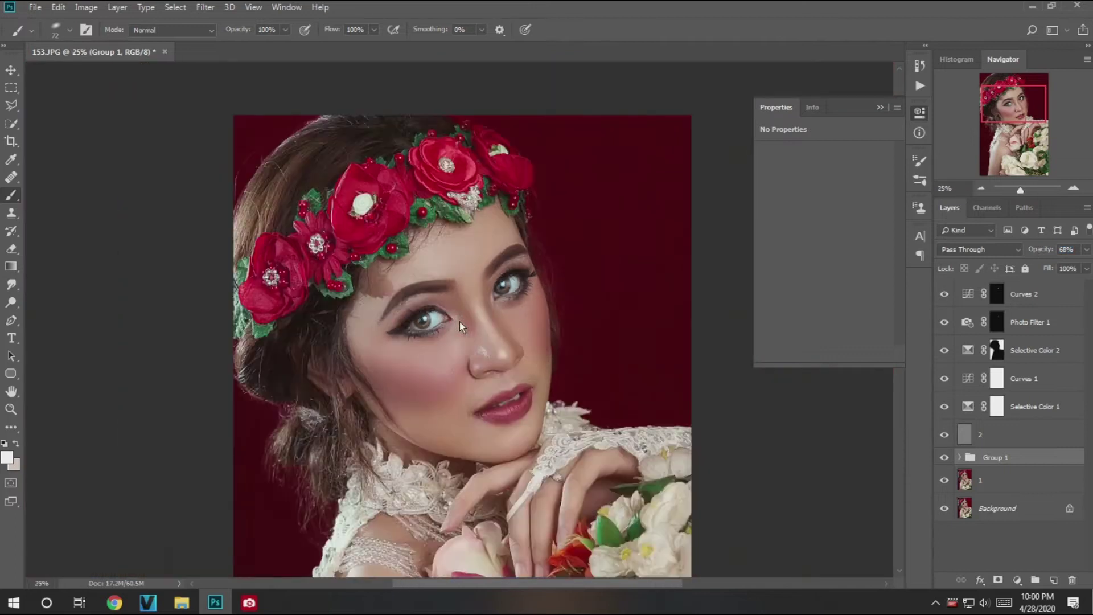
scroll(461, 326, "down", 2)
scroll(461, 326, "up", 1)
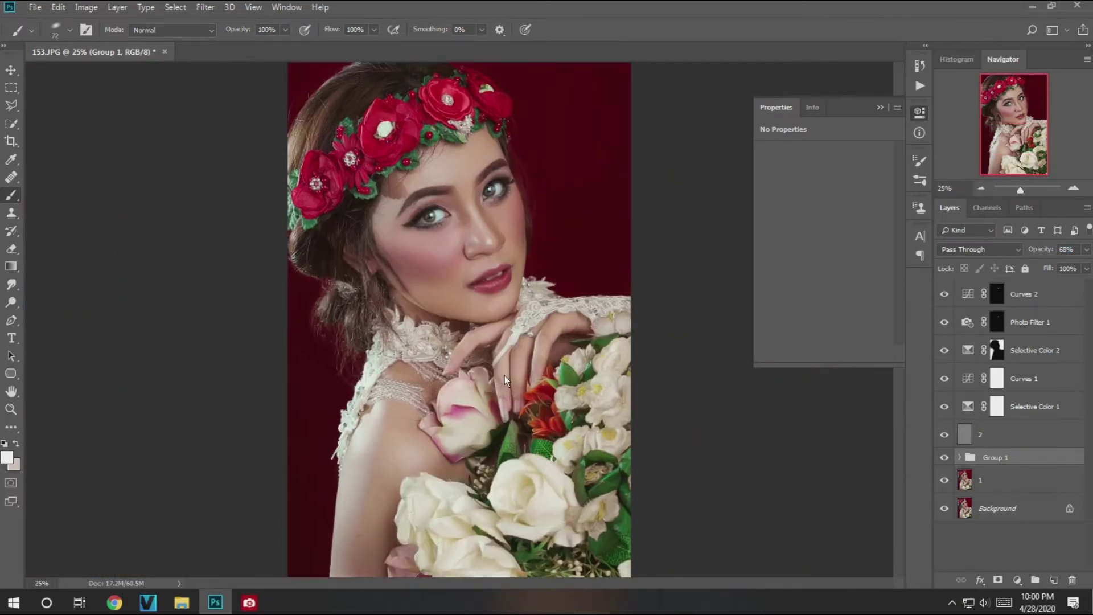
left_click(1035, 375)
left_click(1017, 579)
Step: Add a Curves 4 layer with its single-point curve pulled down to darken
left_click(1002, 398)
left_click_drag(848, 217, 850, 226)
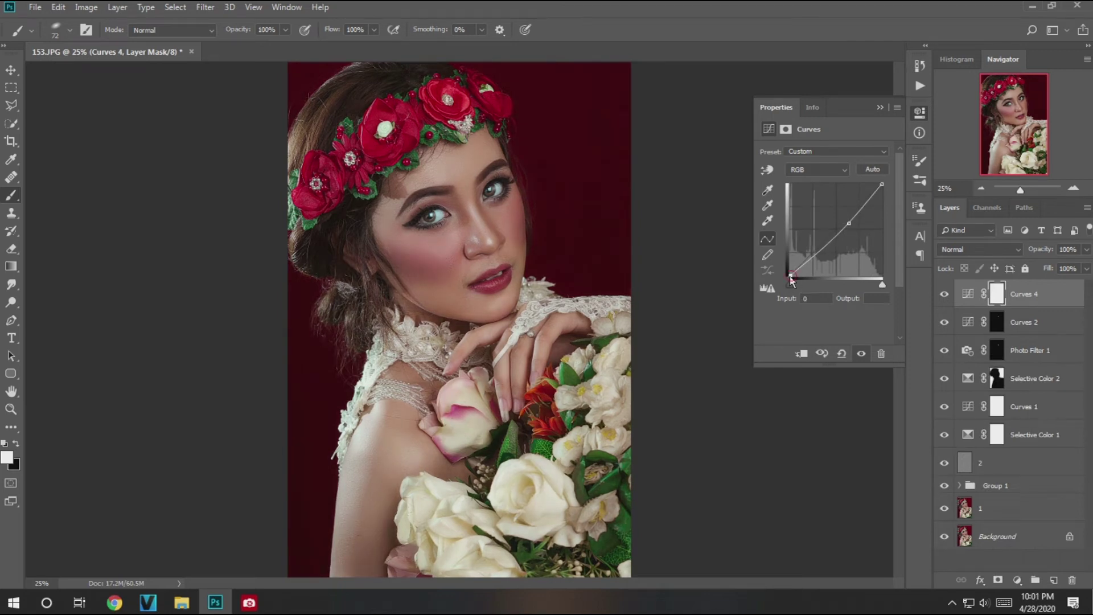
right_click(410, 184)
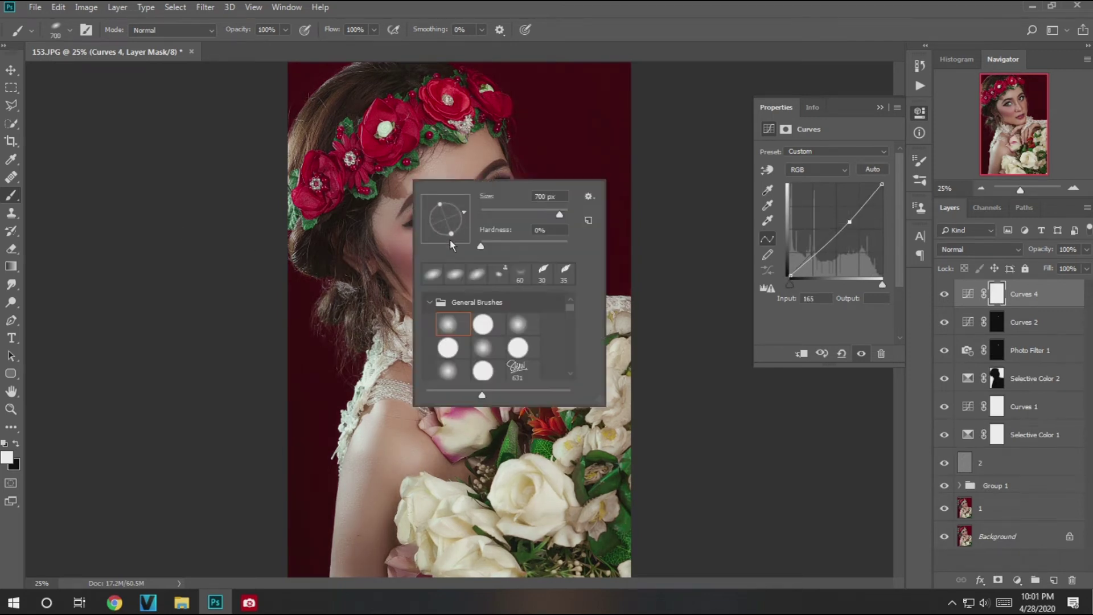
key("bracketright")
key("bracketright")
key("Return")
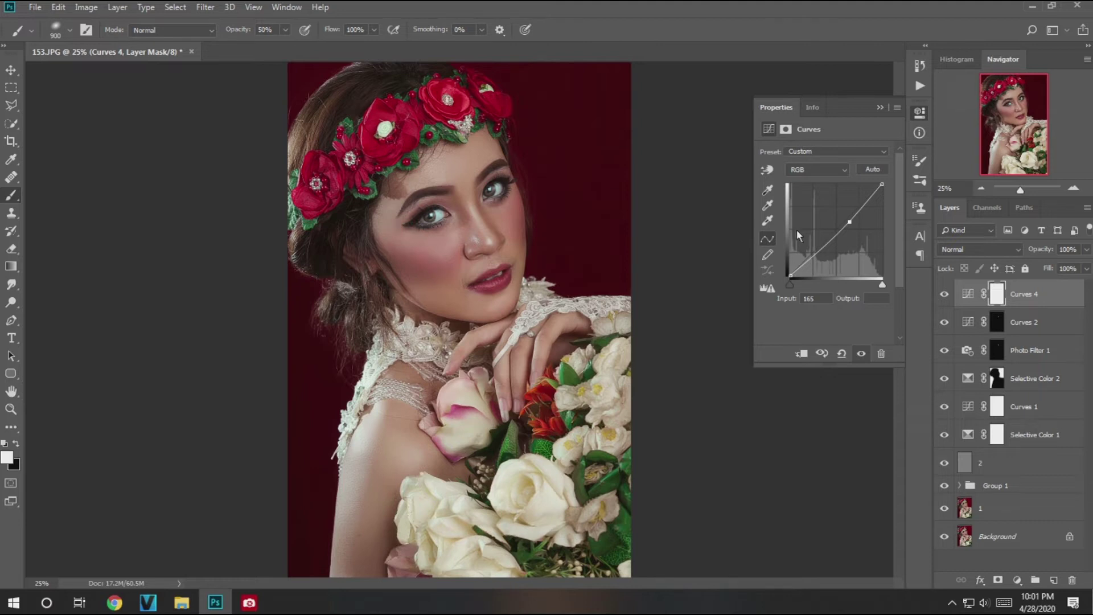
Step: Paint the Curves 4 mask with a smaller soft black brush at 50% opacity
key("x")
key("bracketleft")
key("bracketleft")
key("bracketleft")
right_click(467, 223)
key("Return")
key("bracketleft")
key("bracketleft")
key("bracketleft")
key("0")
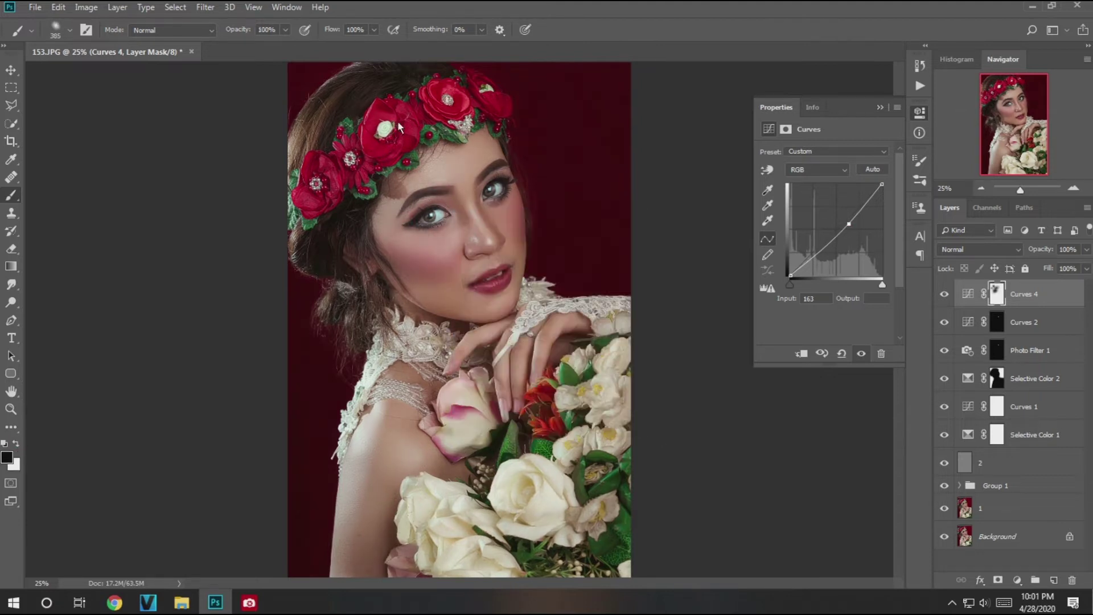
key("bracketleft")
key("5")
key("bracketleft")
key("bracketleft")
key("bracketleft")
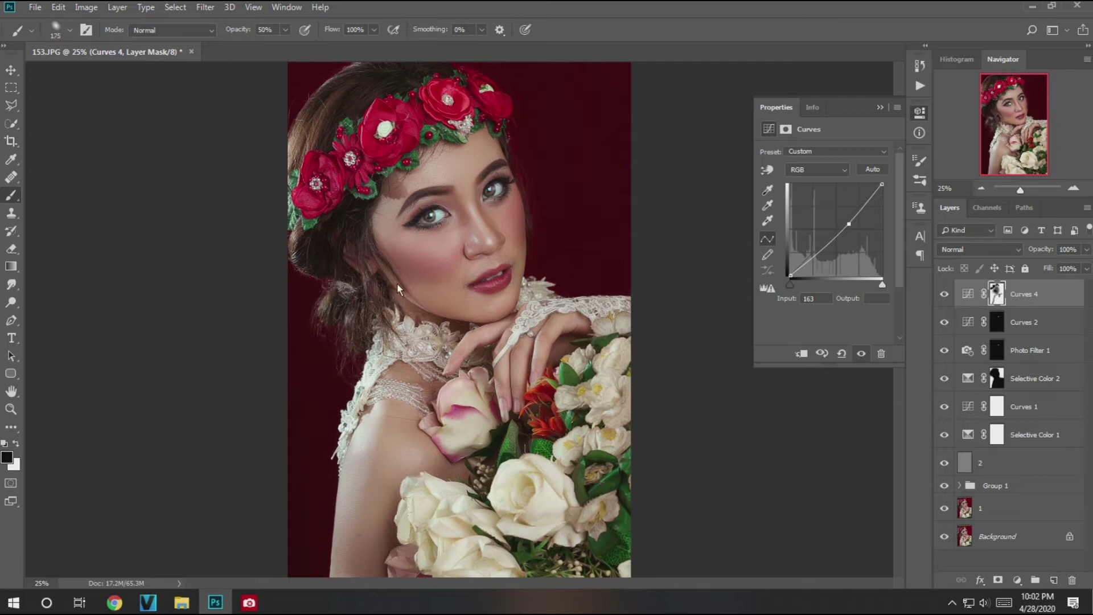
Step: Stamp all visible layers into Layer 6 and duplicate it as layer 7
left_click(945, 293)
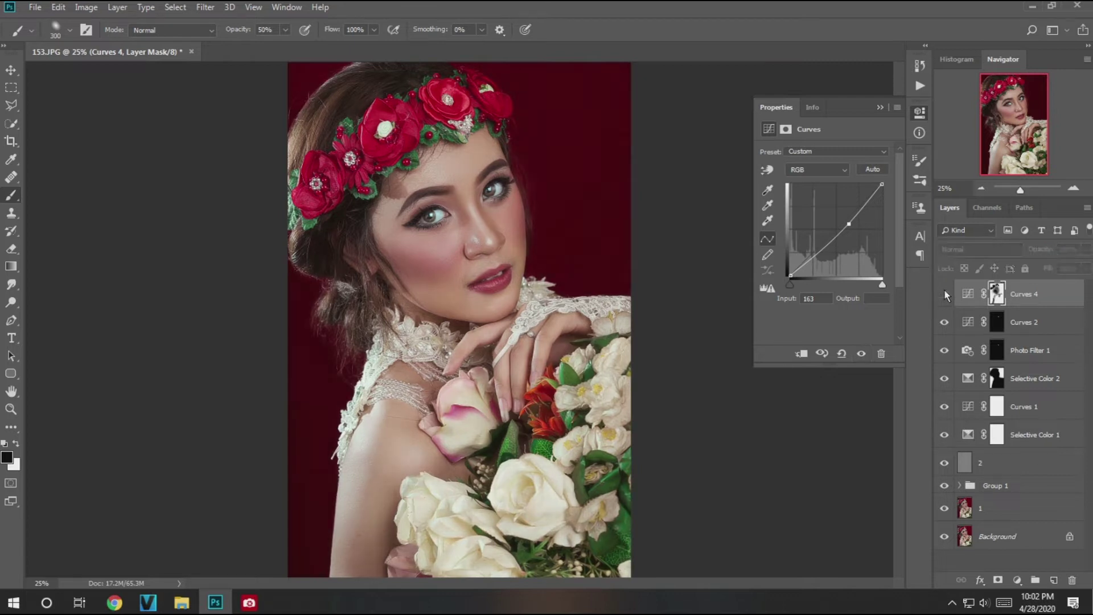
key("ctrl+alt+shift+e")
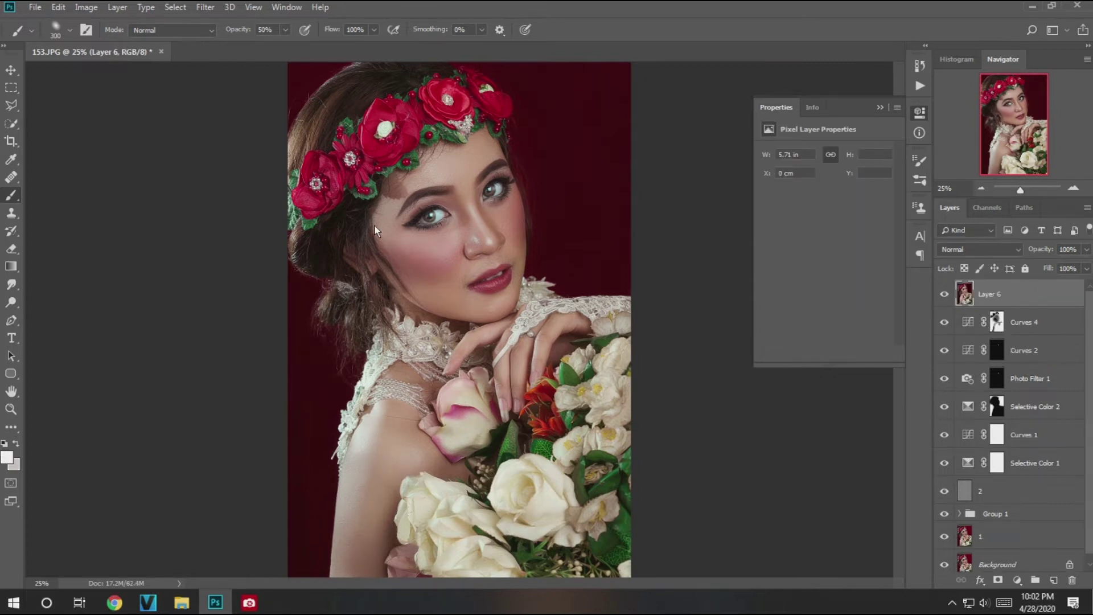
right_click(1007, 293)
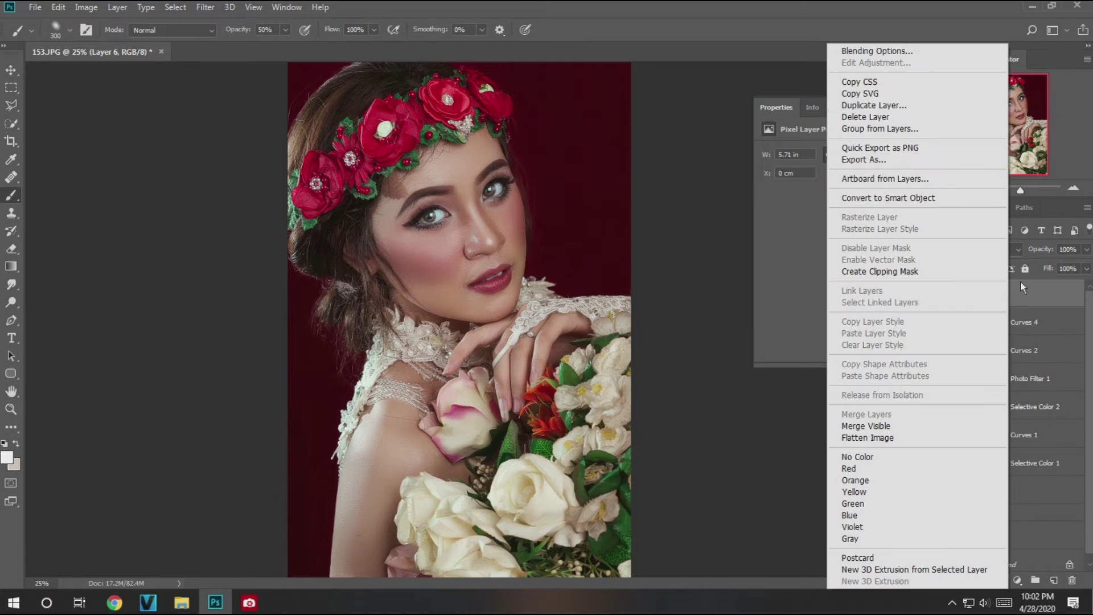
right_click(985, 289)
left_click(851, 105)
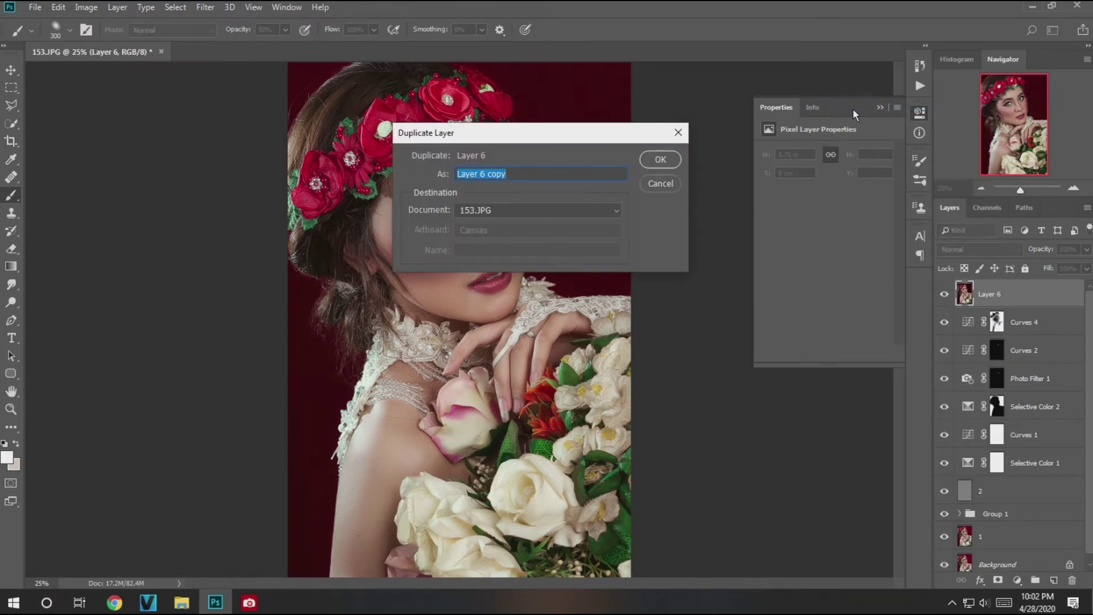
type("7")
key("Return")
Step: Apply a Gaussian Blur to layer 7 for the low-frequency colour layer
left_click(205, 7)
mouse_move(213, 162)
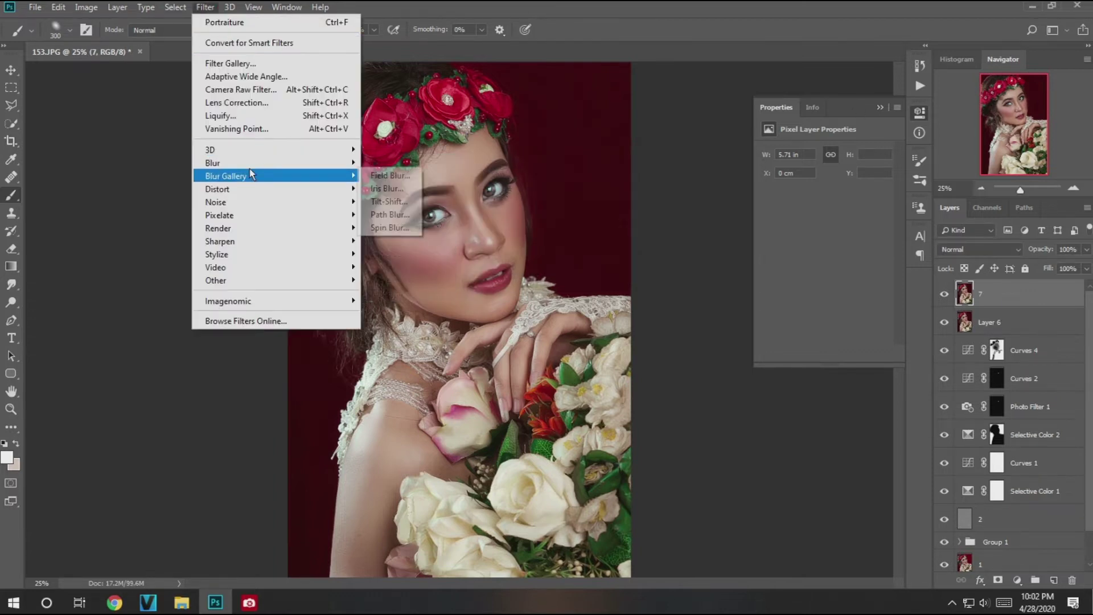
left_click(415, 214)
type("3")
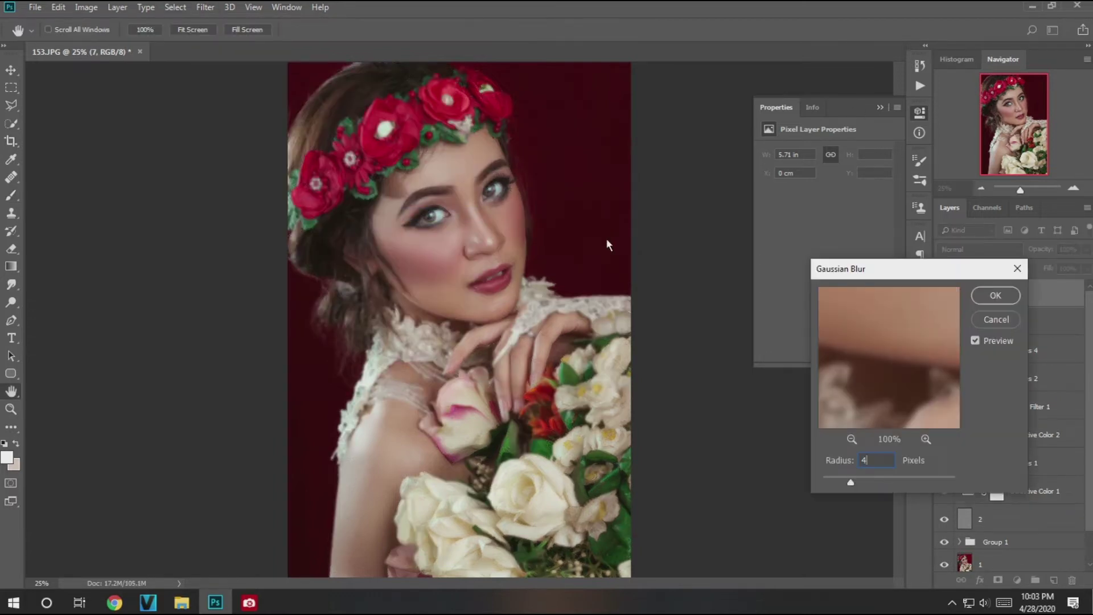
key("Return")
key("b")
Step: Duplicate Layer 6 as 8, Apply Image for grey detail, and set it to Linear Light
right_click(1024, 318)
left_click(892, 106)
type("8")
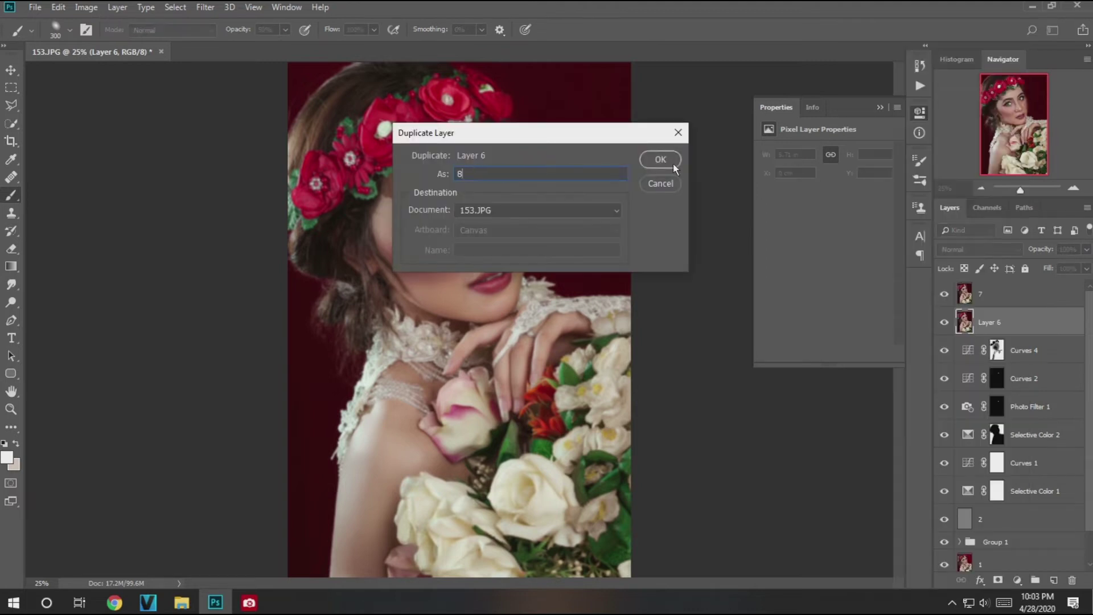
left_click(668, 162)
left_click(672, 210)
left_click(829, 190)
left_click(979, 250)
left_click(968, 482)
scroll(505, 283, "up", 2)
Step: Select blurred layer 7 and enlarge the Mixer Brush to blend skin tones
scroll(472, 228, "up", 1)
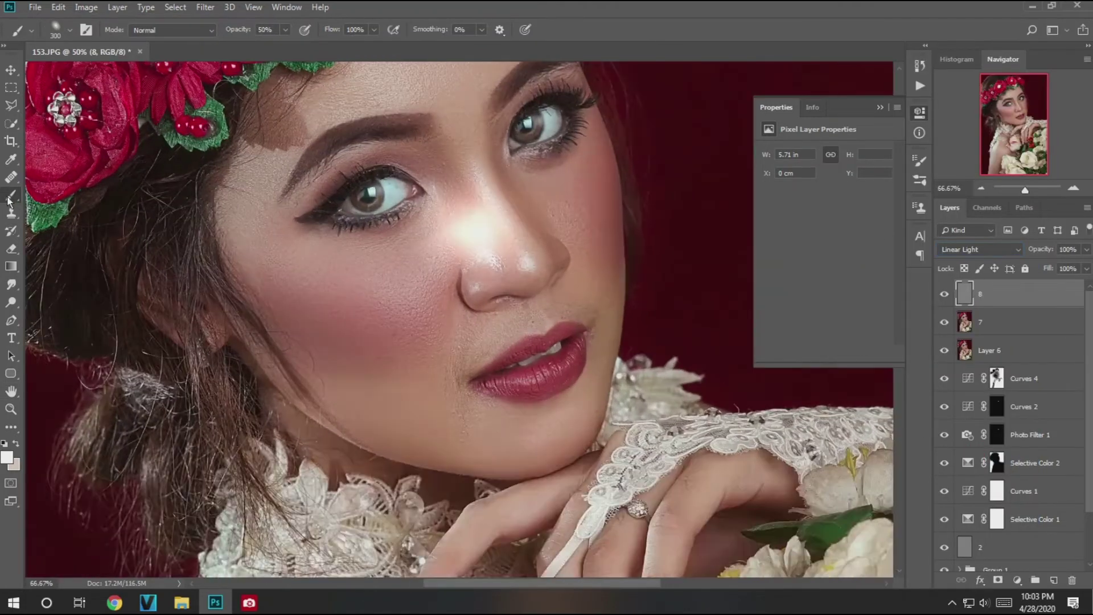
key("shift+b")
key("shift+b")
key("shift+b")
key("alt+bracketleft")
key("bracketright")
key("bracketright")
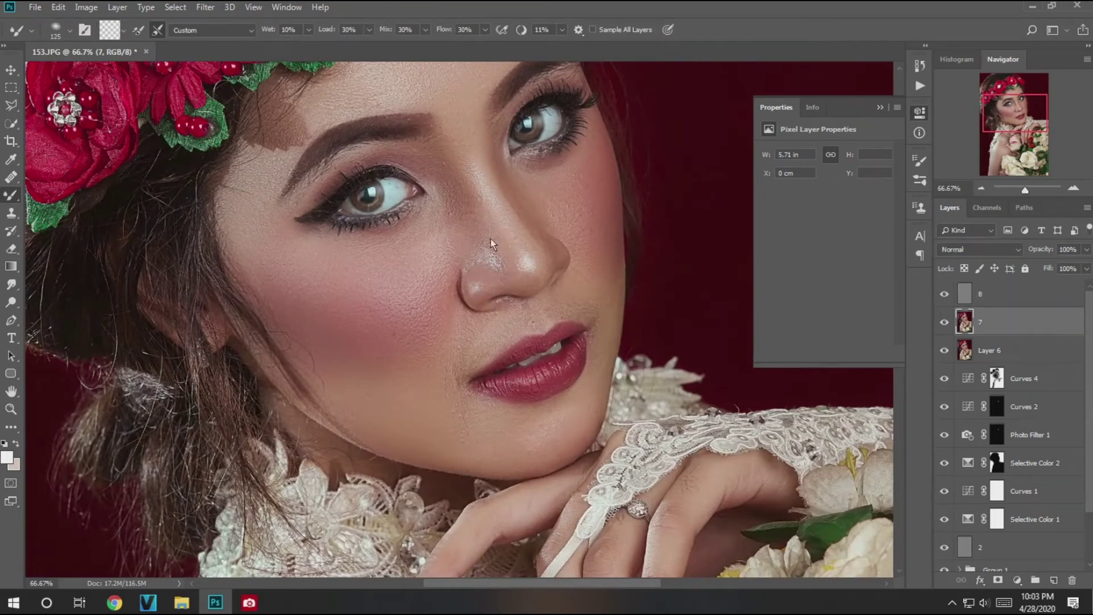
key("bracketright")
key("bracketright")
key("bracketright")
scroll(272, 292, "up", 2)
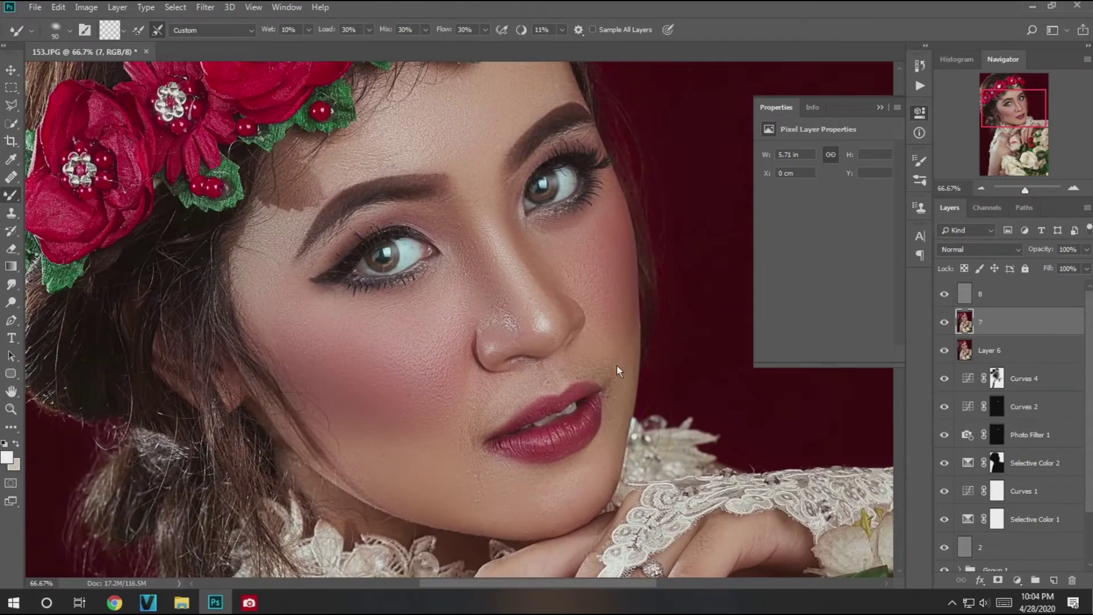
Step: Heal blemishes on texture layer 8 with a smaller Healing Brush
key("j")
key("alt+bracketright")
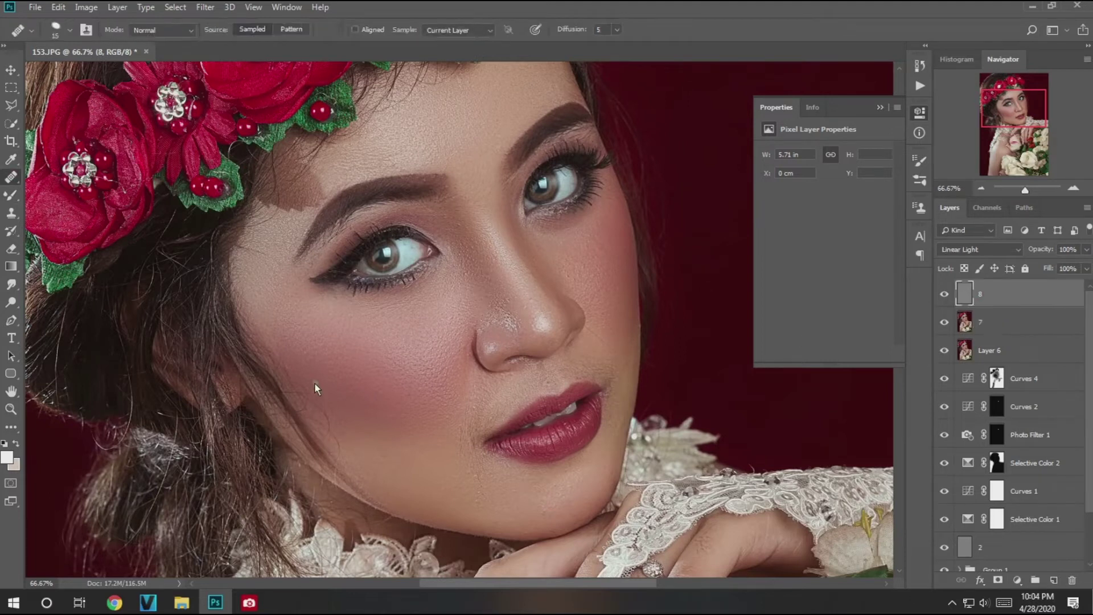
scroll(335, 428, "up", 1)
key("bracketleft")
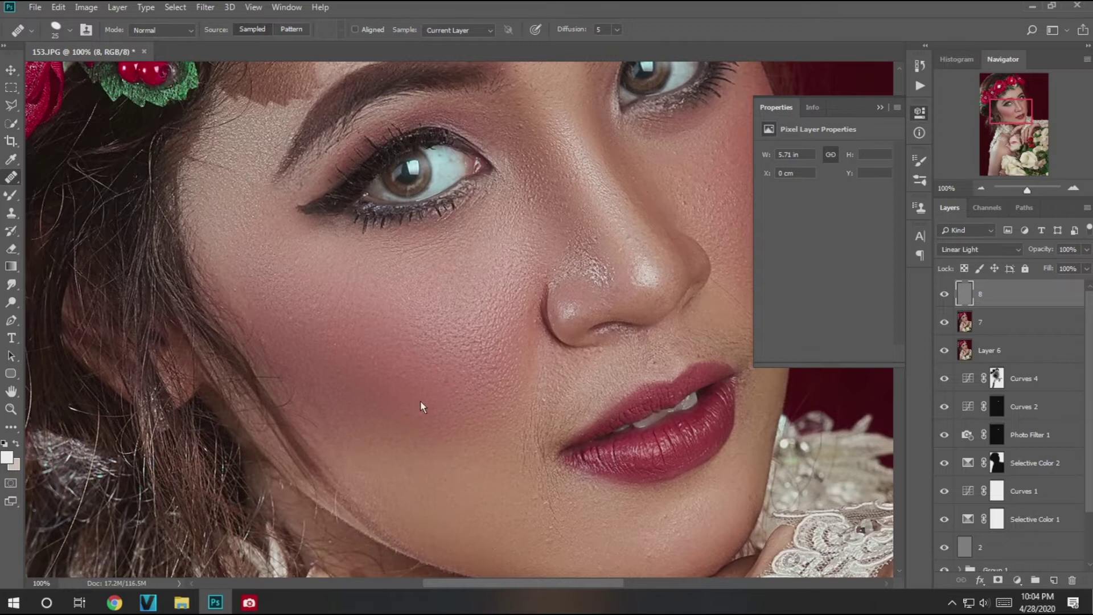
scroll(421, 406, "left", 2)
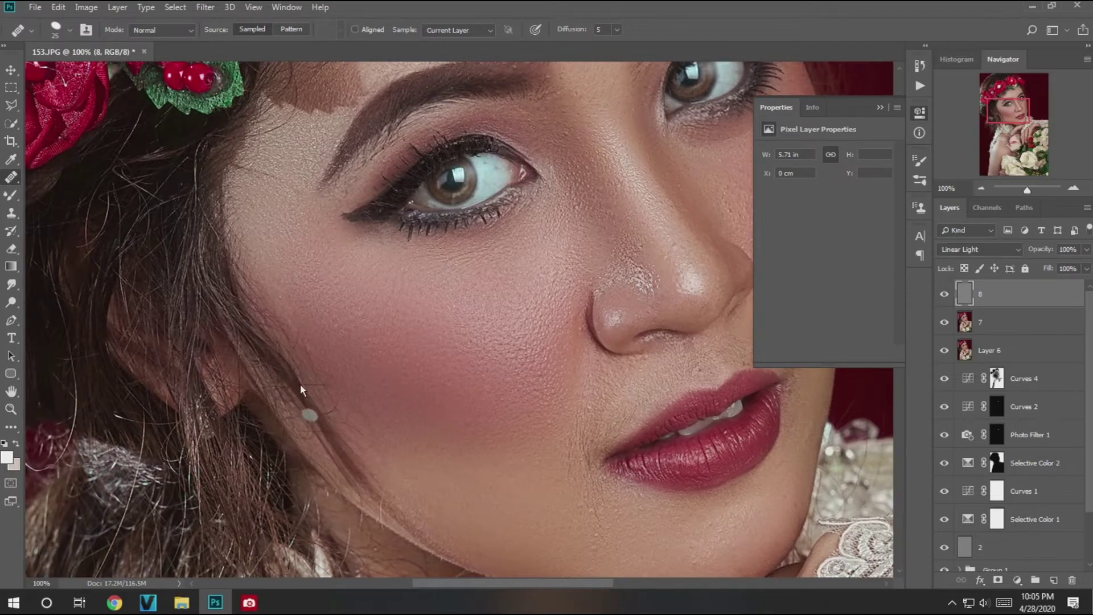
scroll(314, 389, "up", 1)
right_click(323, 341)
key("Escape")
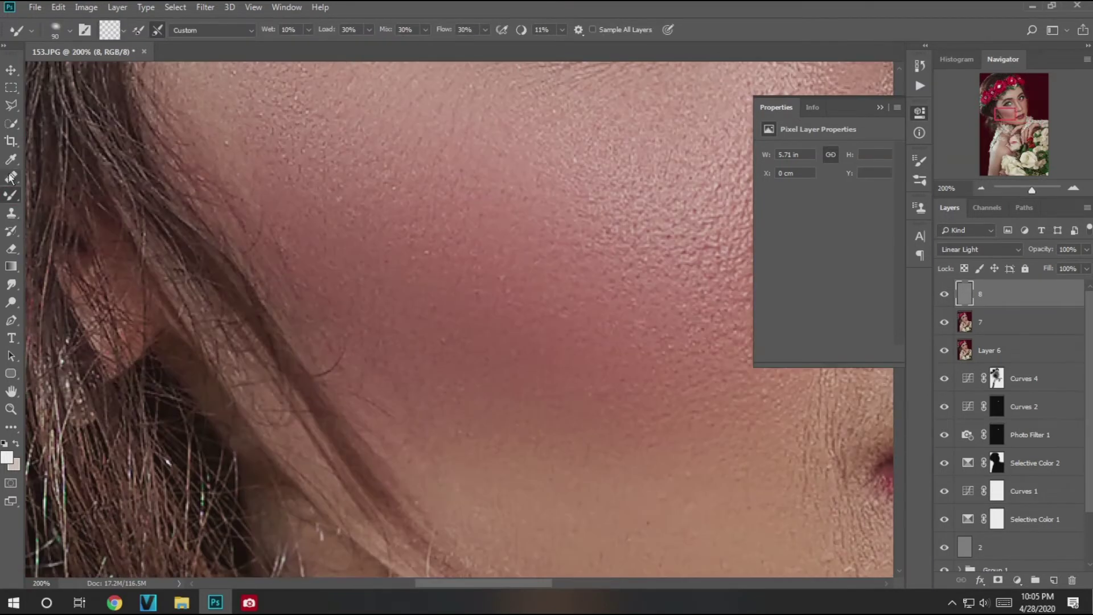
left_click(11, 178)
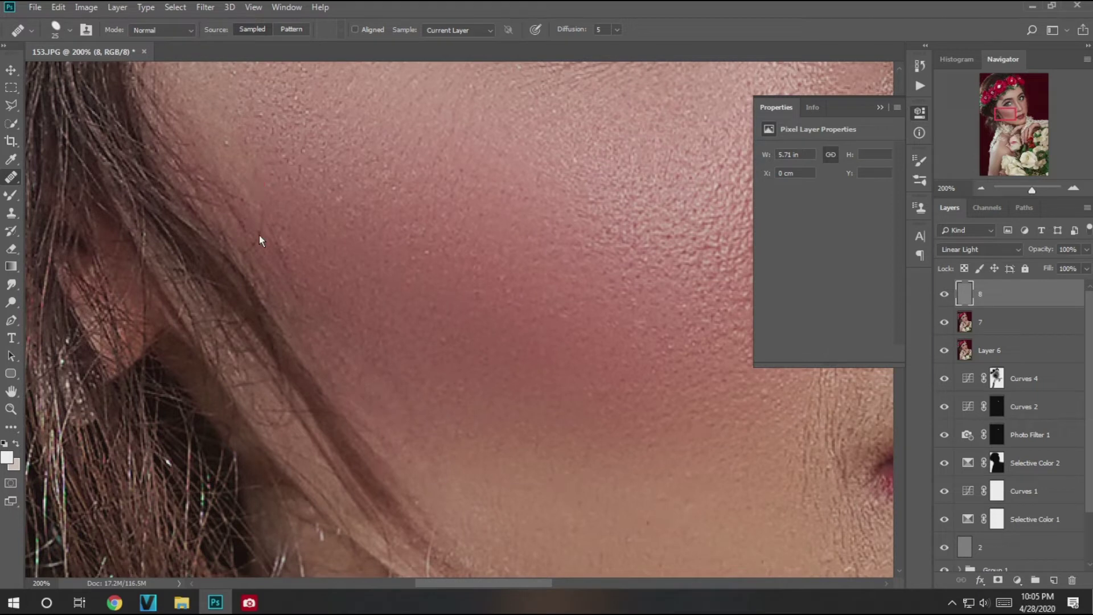
Step: Fit the photo on screen and resume Mixer Brush blending on layer 7 with a larger brush
key("ctrl+0")
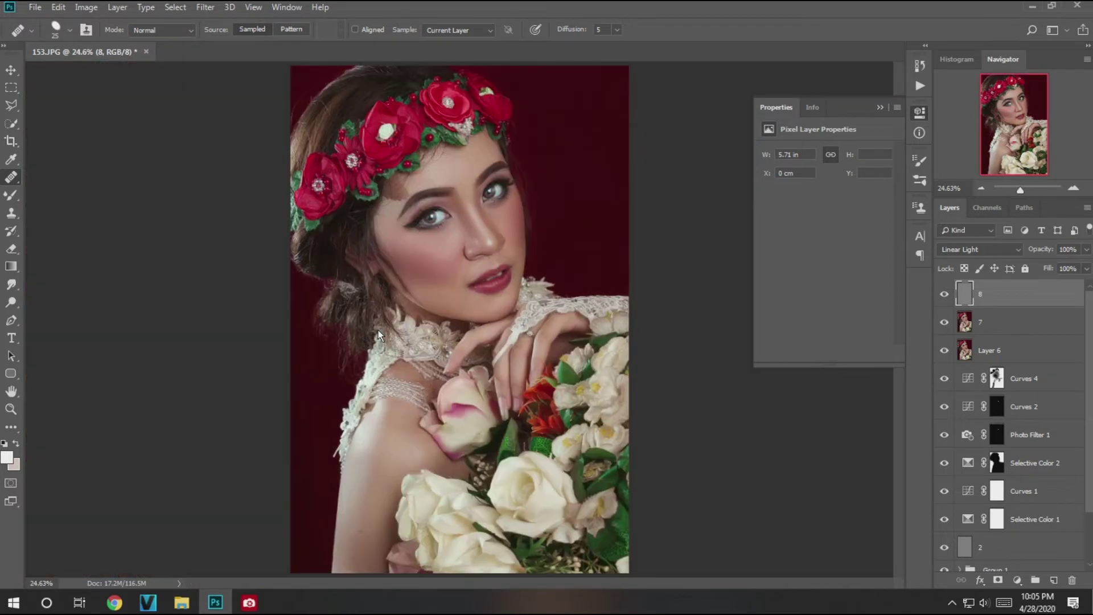
scroll(422, 179, "up", 3)
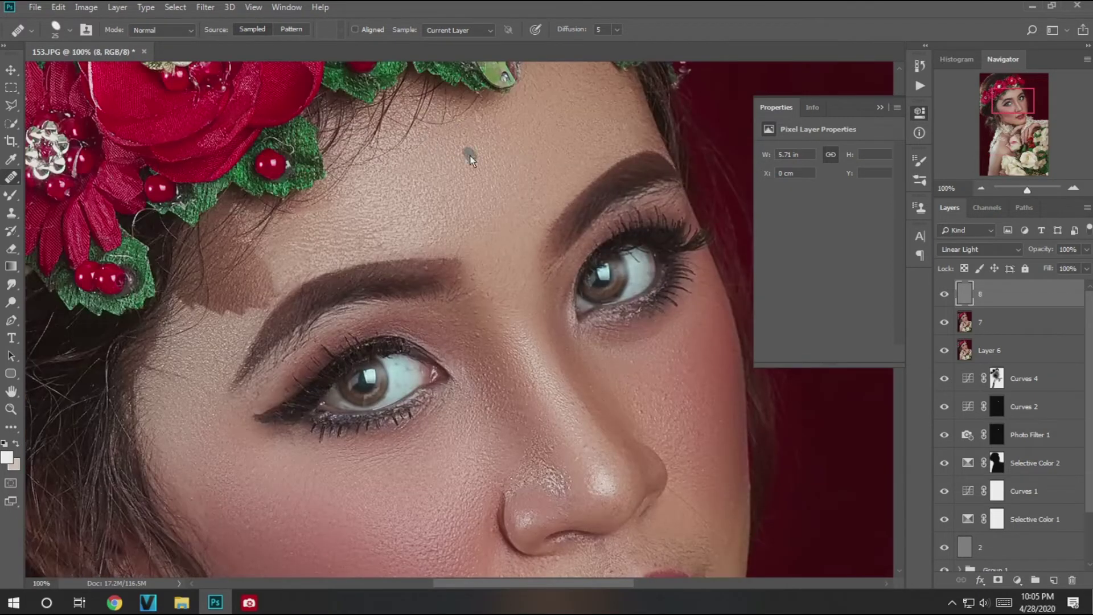
key("b")
key("alt+bracketleft")
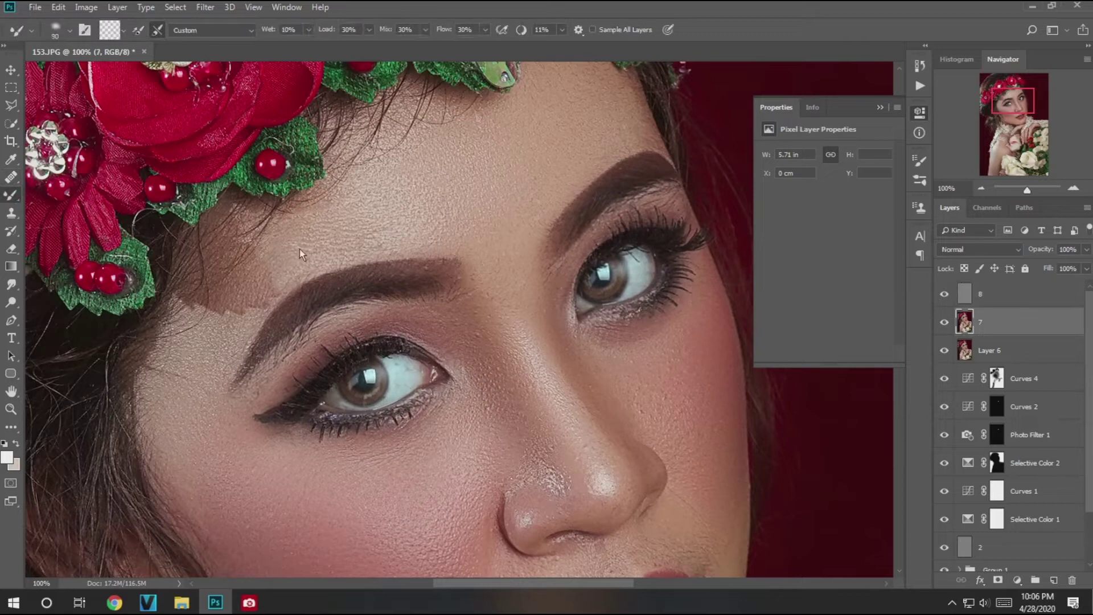
key("bracketright")
key("bracketright")
key("bracketright")
scroll(302, 342, "down", 5)
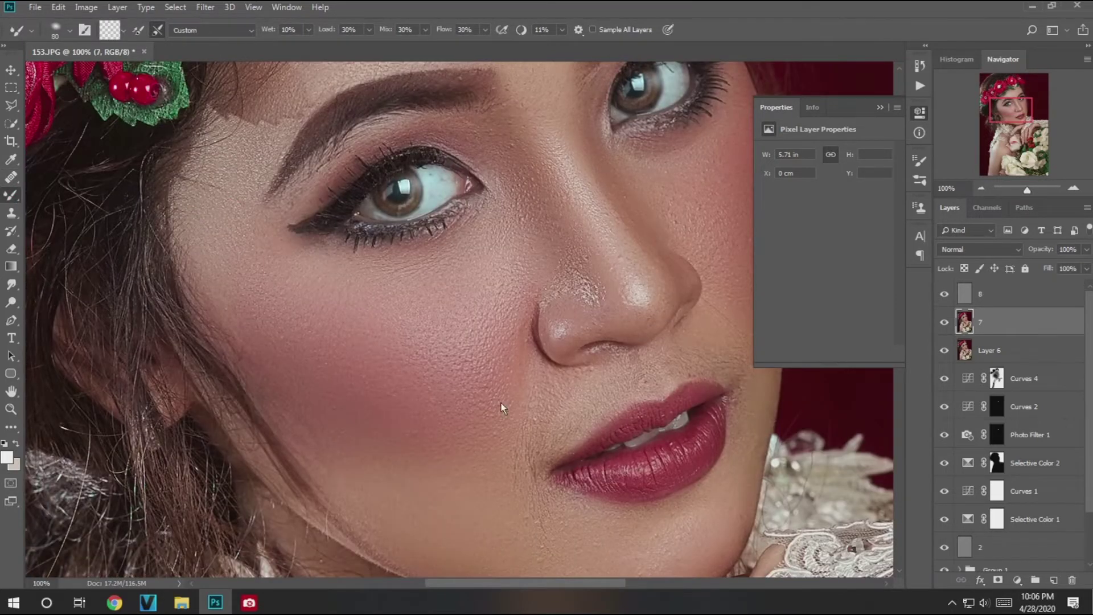
scroll(223, 270, "down", 2)
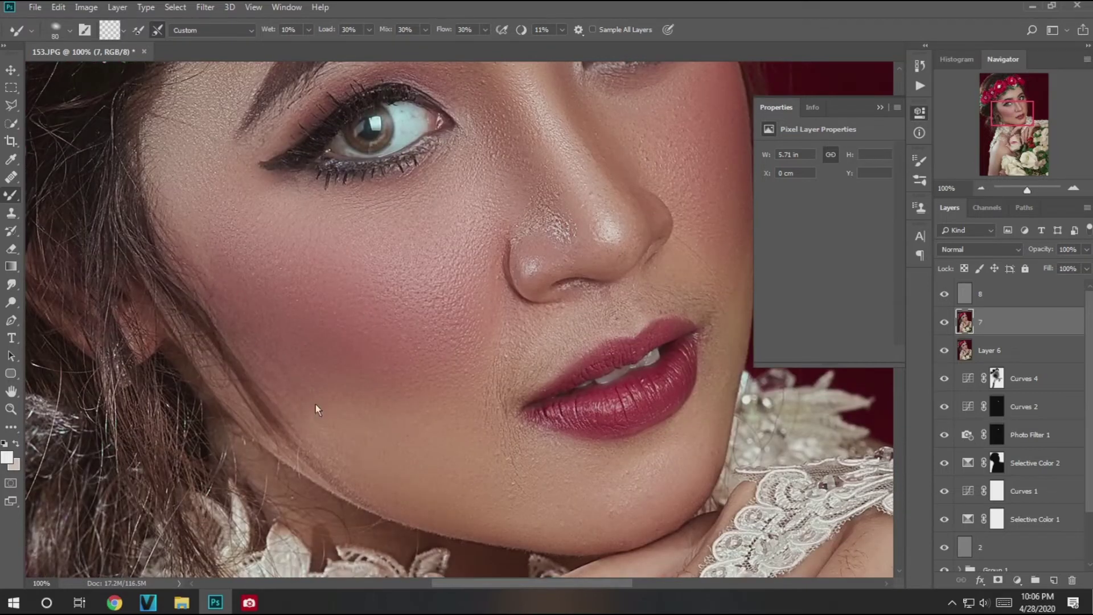
left_click(227, 264)
key("bracketright")
key("bracketright")
key("bracketright")
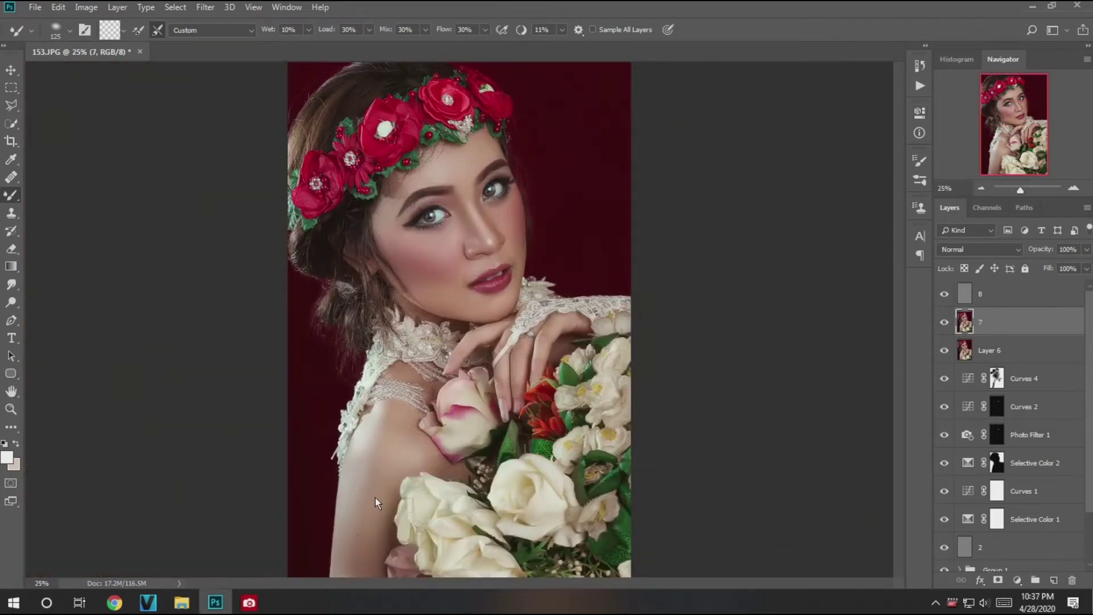
Step: Bring the shoulder into view and set up the Healing Brush on layer 8
scroll(375, 497, "up", 1)
left_click_drag(366, 524, 391, 376)
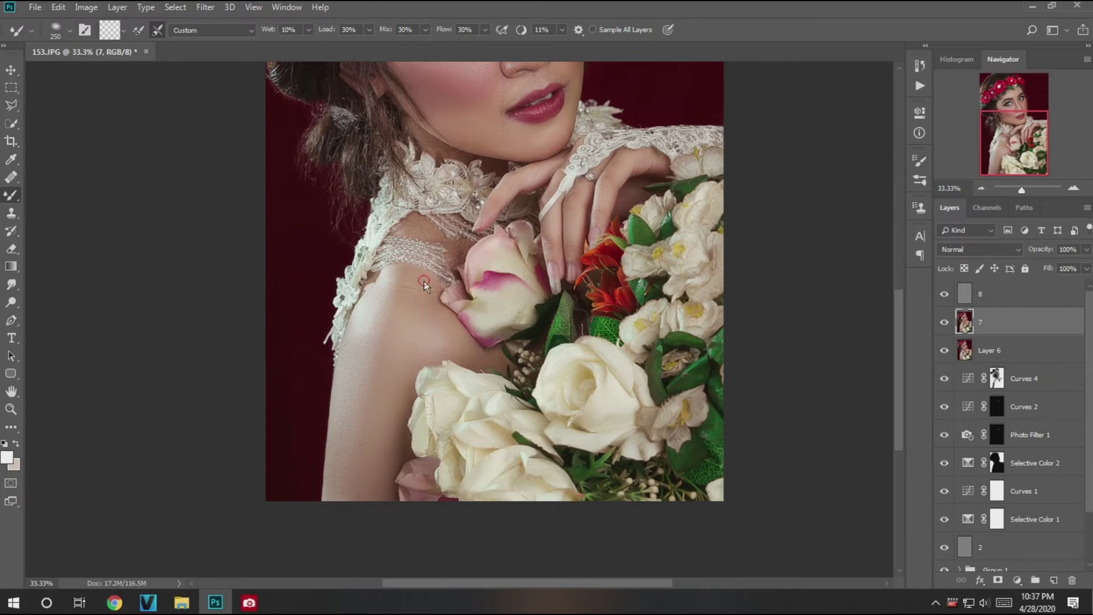
scroll(442, 330, "up", 3)
left_click(11, 177)
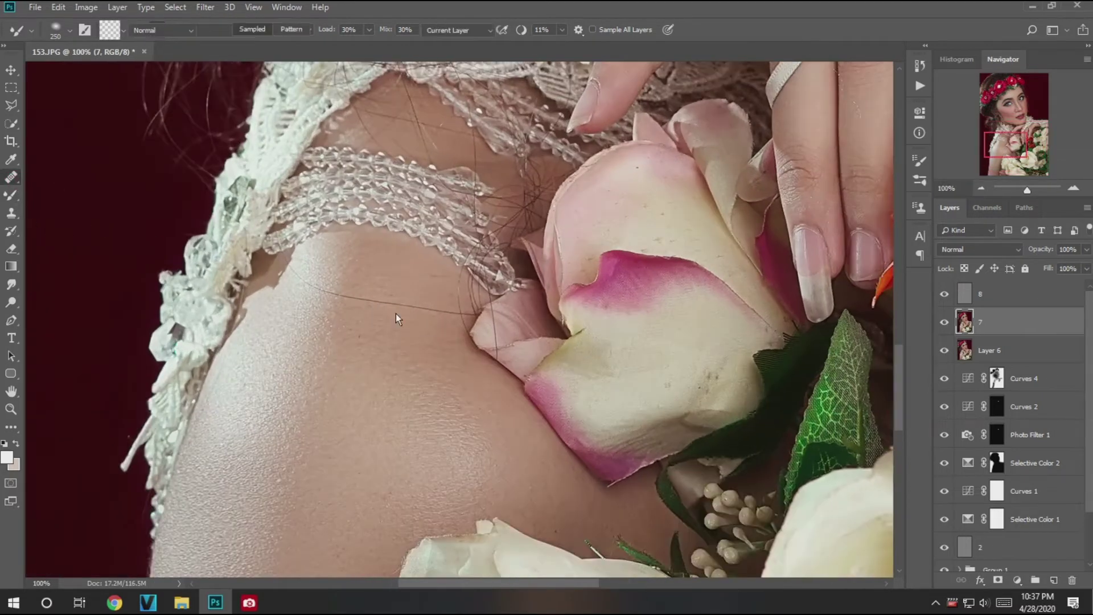
key("alt+bracketright")
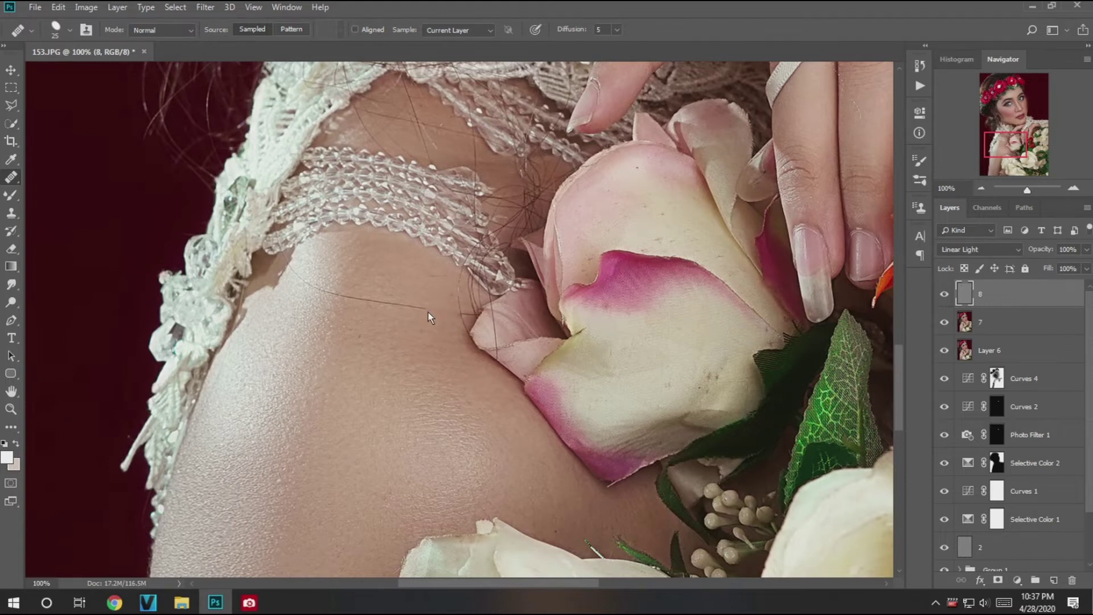
scroll(442, 333, "up", 1)
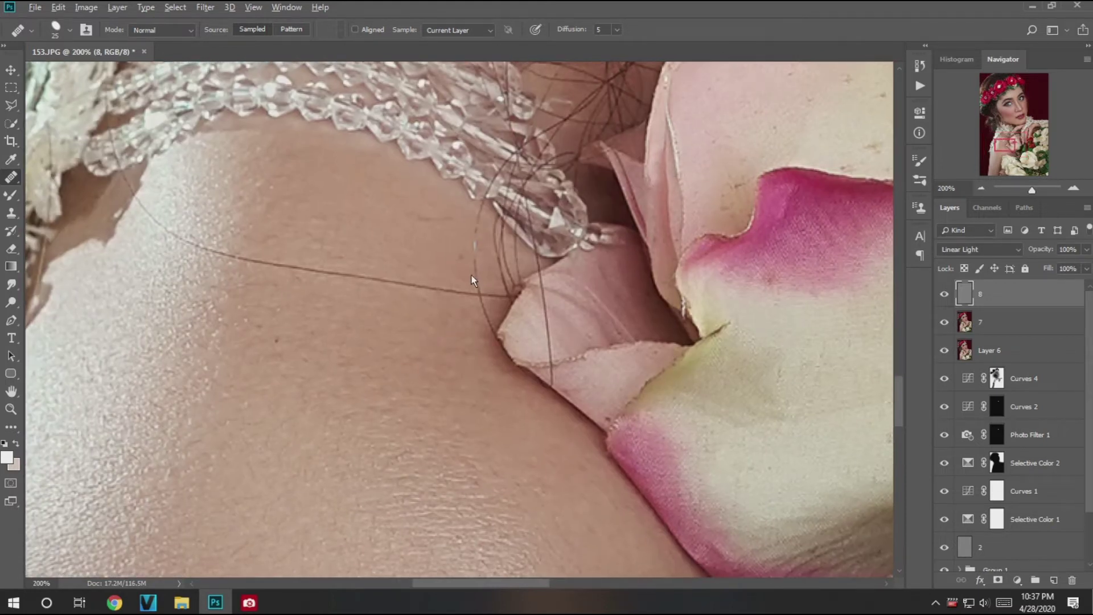
left_click_drag(475, 287, 477, 292)
key("ctrl+z")
right_click(482, 315)
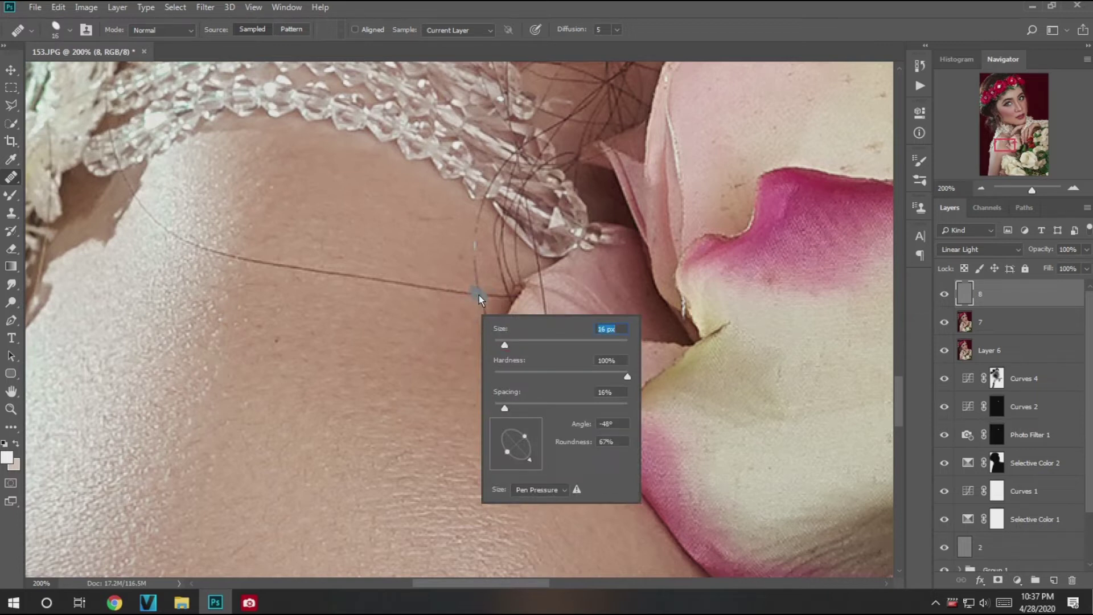
key("Return")
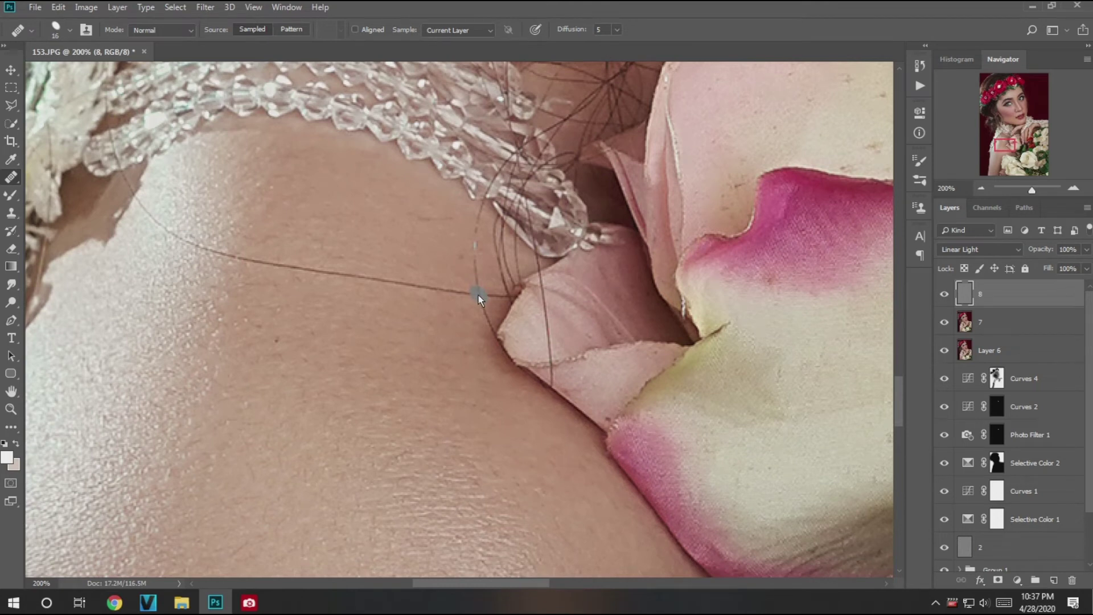
Step: Heal the hair strands and spots across the shoulder skin, then fit the image on screen
mouse_move(417, 288)
left_mouse_down()
mouse_move(301, 274)
mouse_move(170, 239)
left_mouse_up()
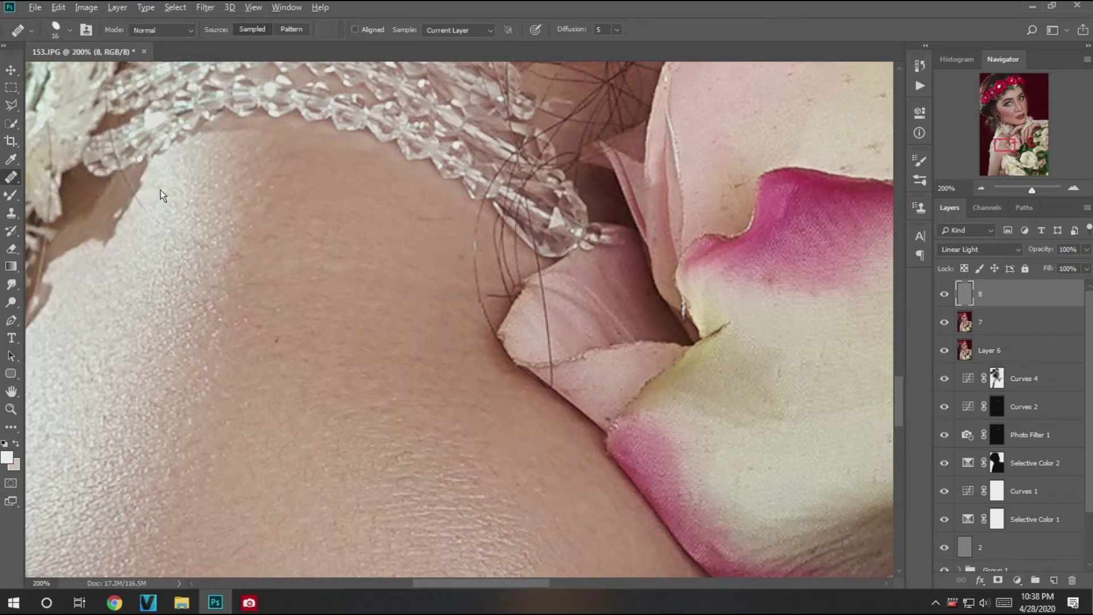
left_click_drag(123, 190, 125, 203)
left_click(404, 266)
key("ctrl+minus")
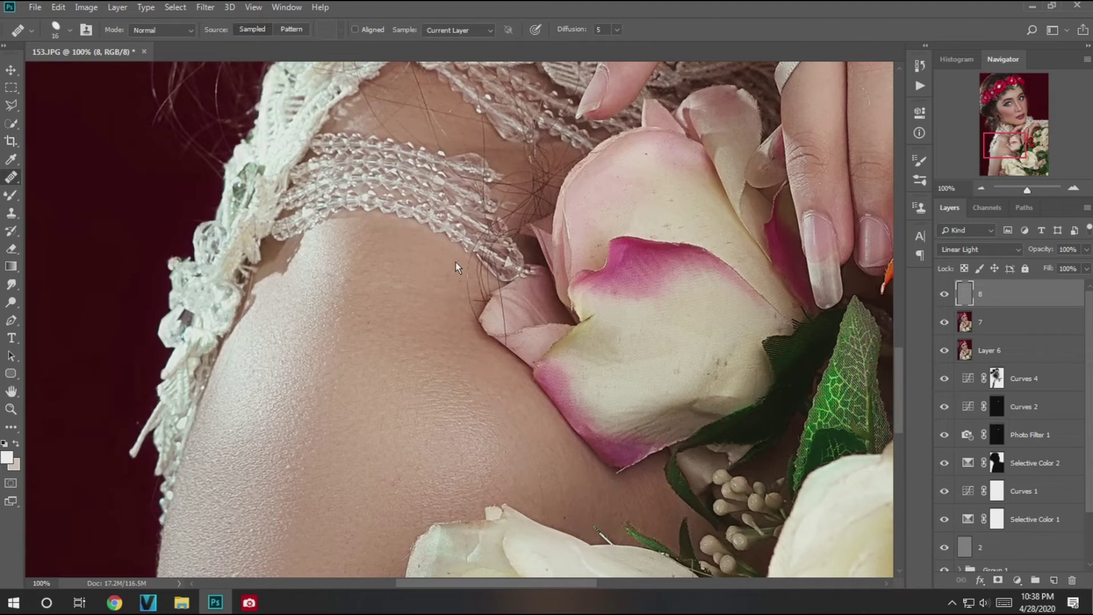
scroll(477, 302, "up", 1)
left_click(477, 269)
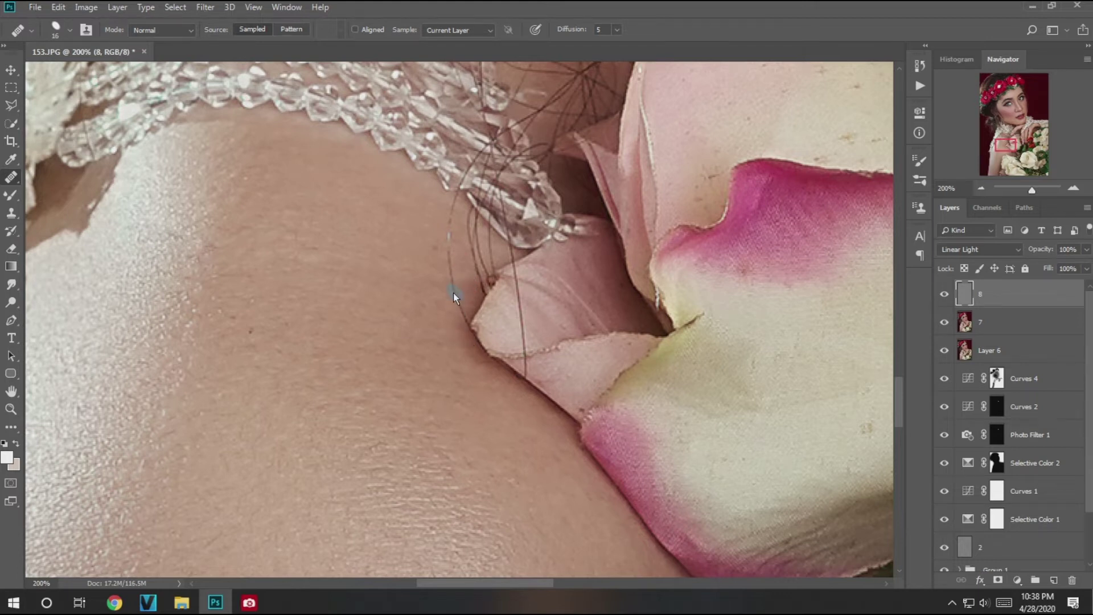
key("ctrl+0")
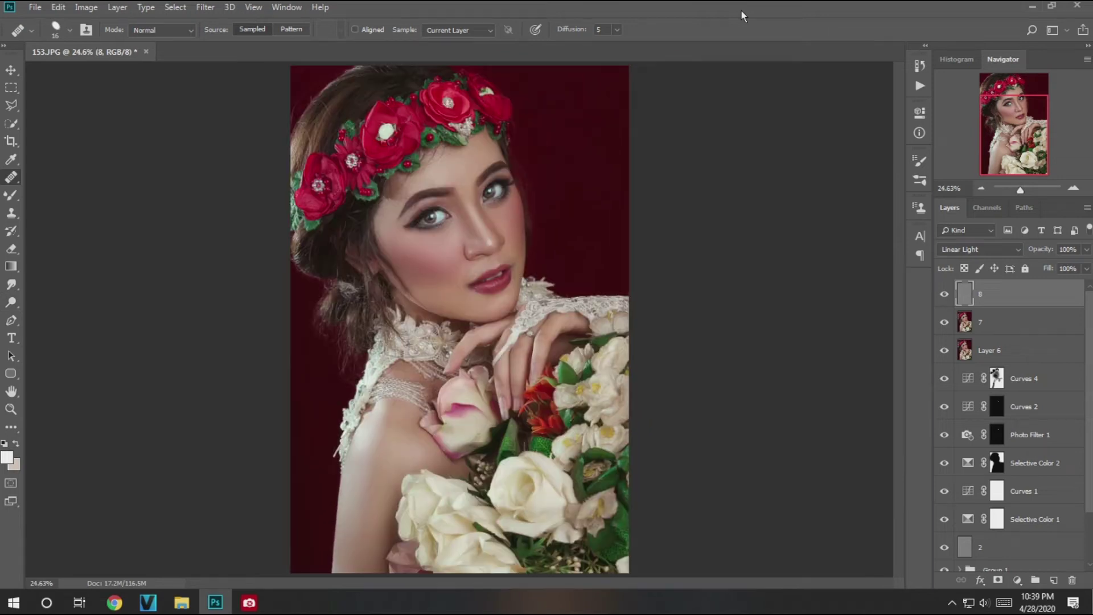
Step: Select layer 7 and use a smaller Mixer Brush
scroll(500, 244, "up", 2)
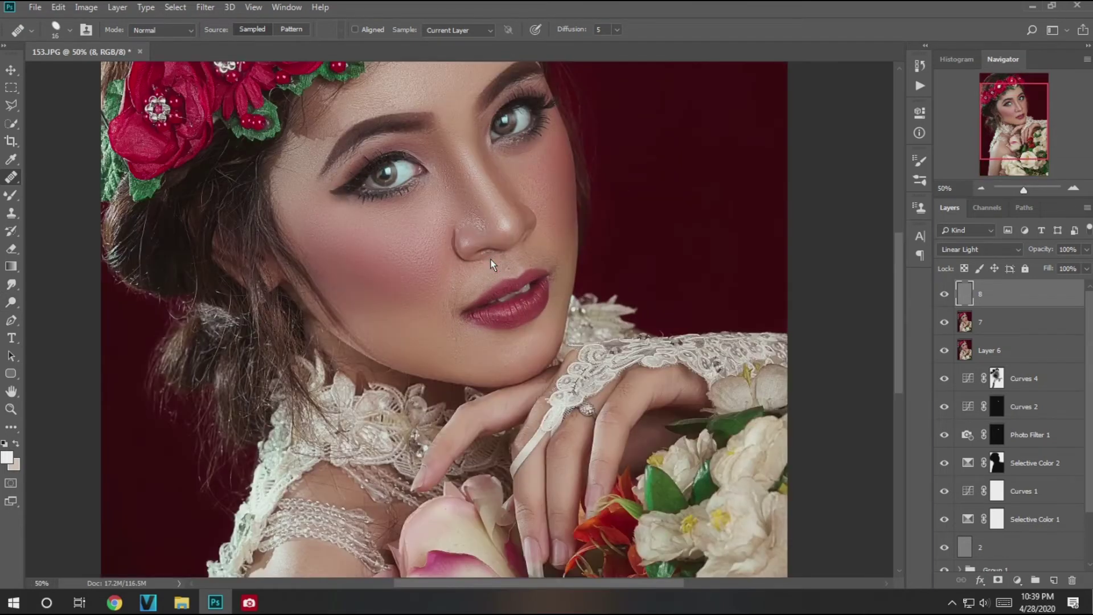
left_click(12, 195)
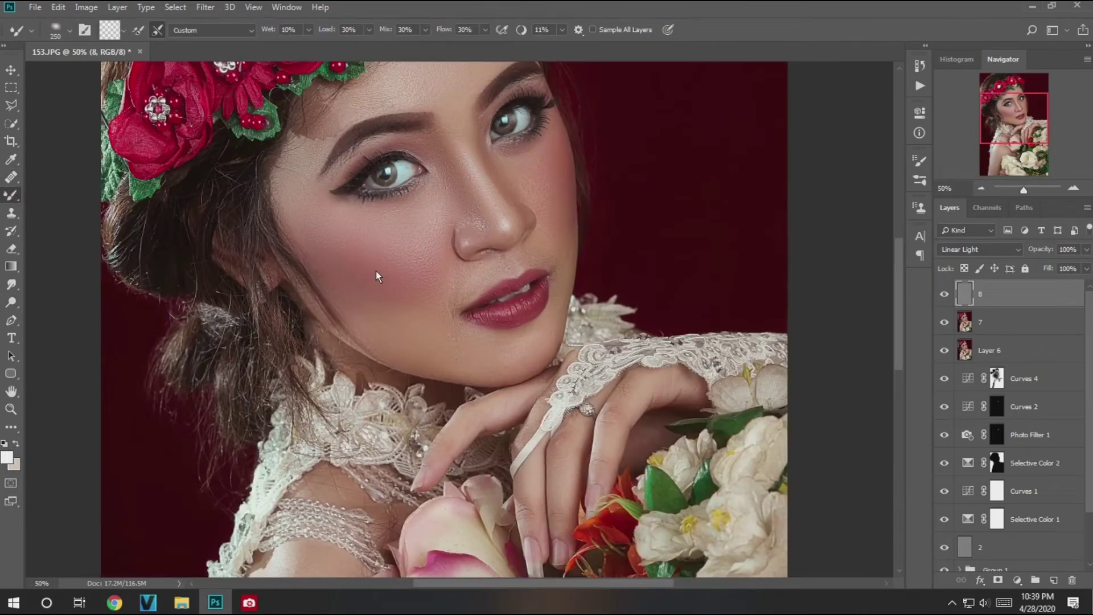
left_click(988, 330)
key("bracketleft")
key("bracketleft")
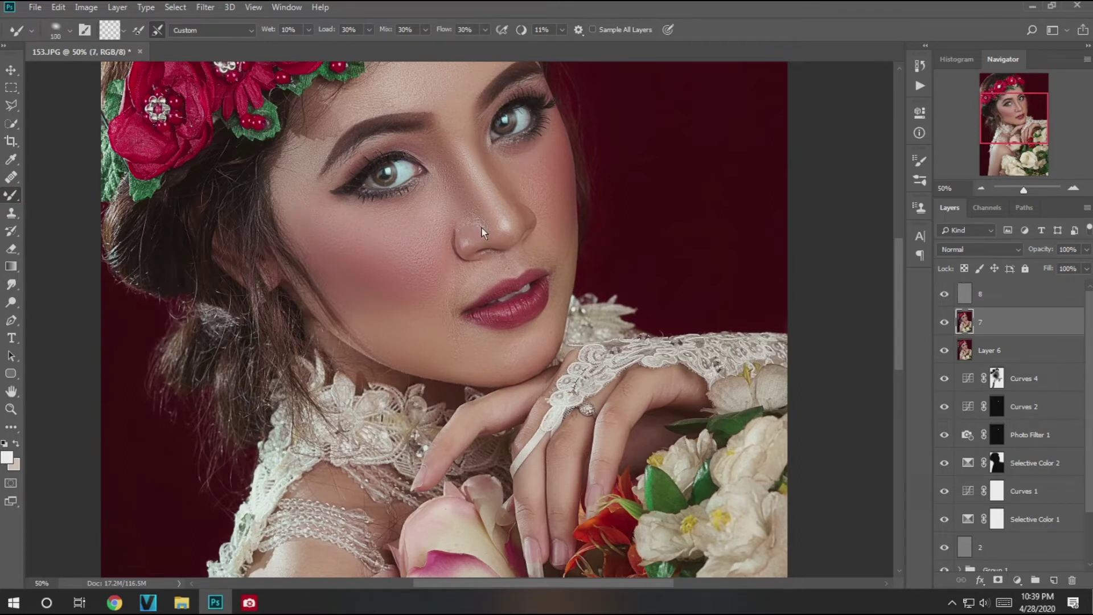
scroll(476, 256, "up", 1)
scroll(476, 256, "up", 1)
scroll(435, 249, "up", 1)
Step: Try patching the skin beside the nose on layer 8 with the Patch Tool, then deselect
left_click(12, 124)
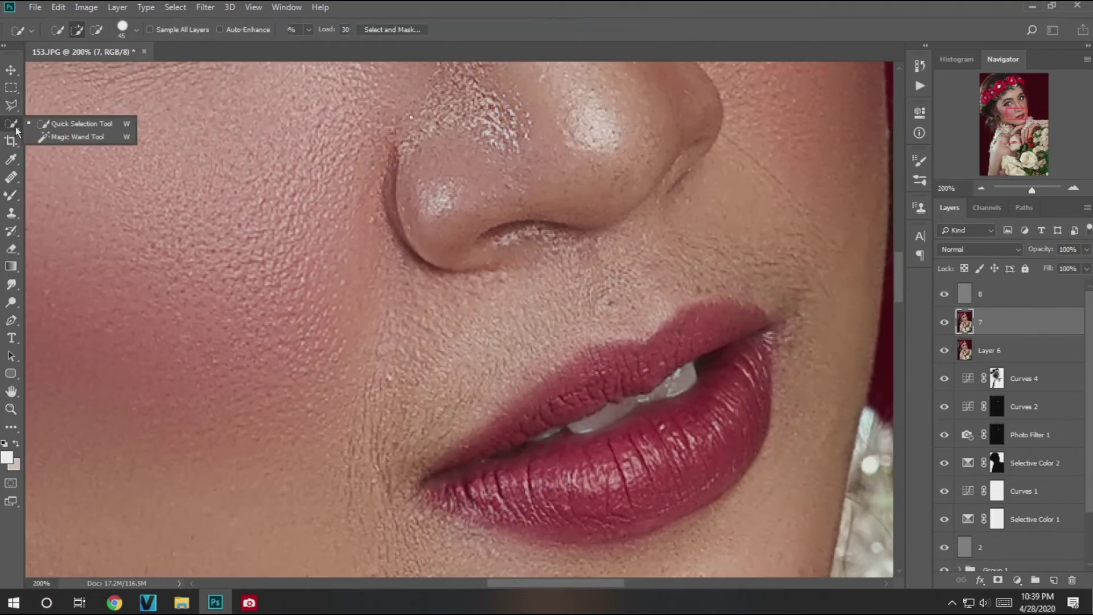
left_click(11, 177)
left_click(64, 203)
left_click_drag(389, 167, 393, 206)
left_click_drag(404, 255, 331, 143)
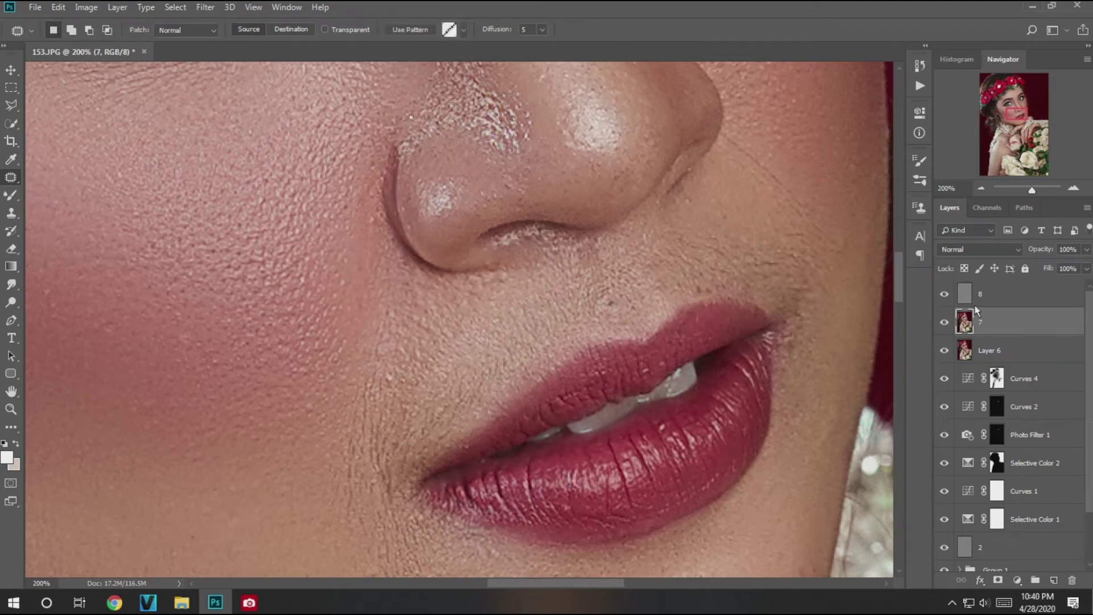
key("alt+bracketright")
left_click(391, 132)
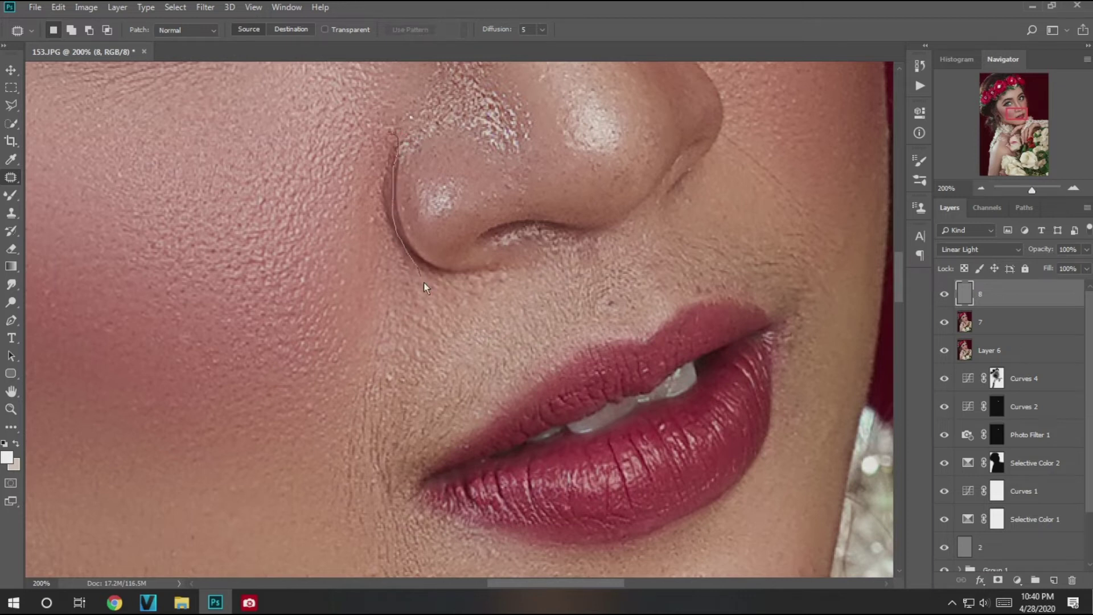
left_click_drag(356, 165, 360, 159)
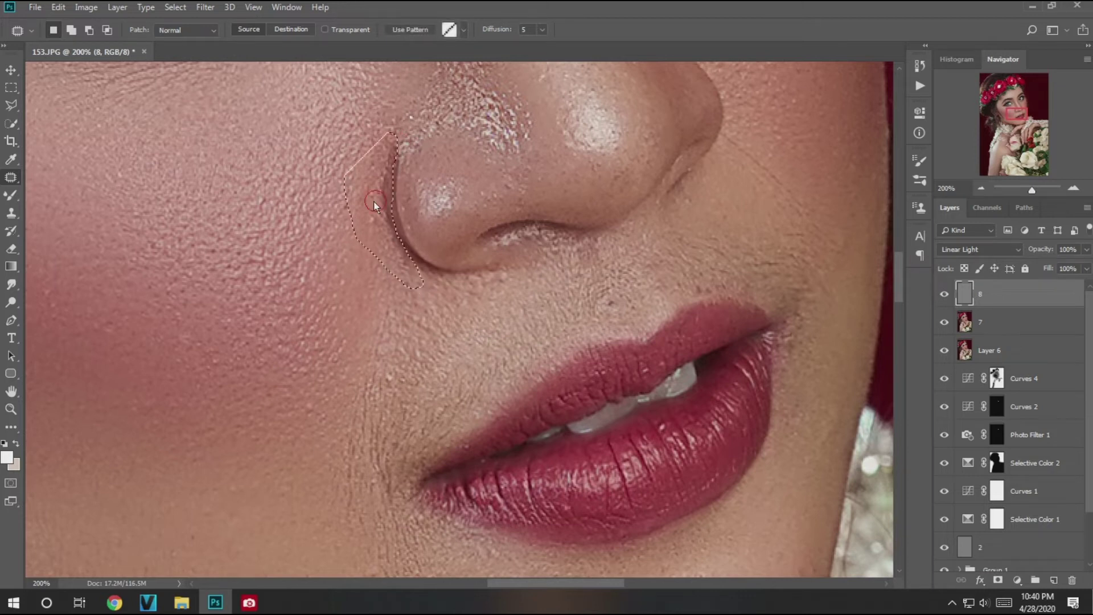
left_click(345, 199)
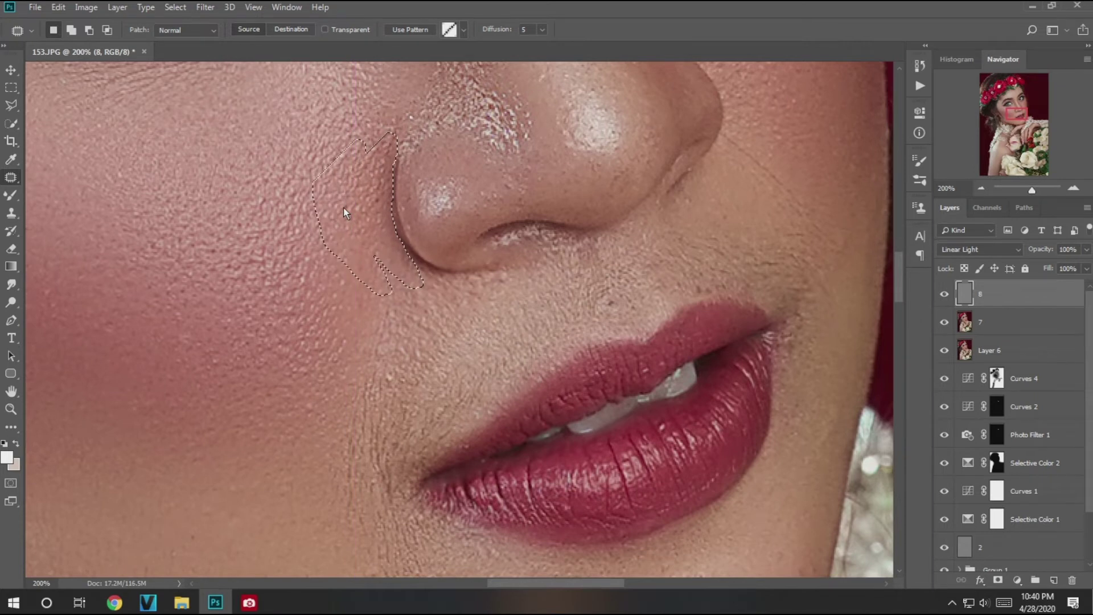
Step: Back on layer 7, blend the skin around the cheeks and nose with the Mixer Brush
key("b")
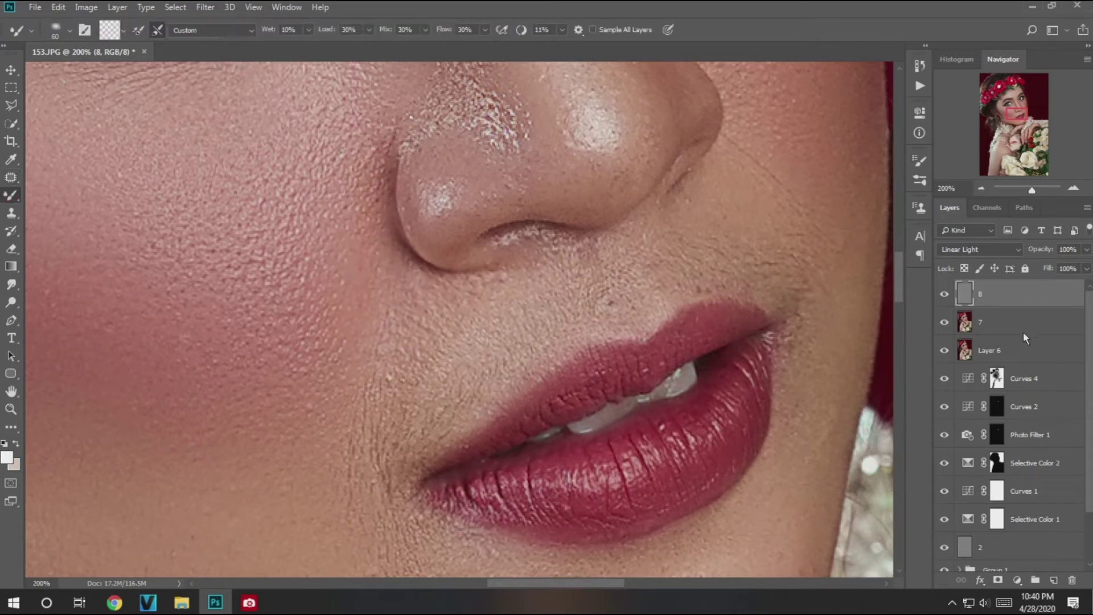
key("alt+bracketleft")
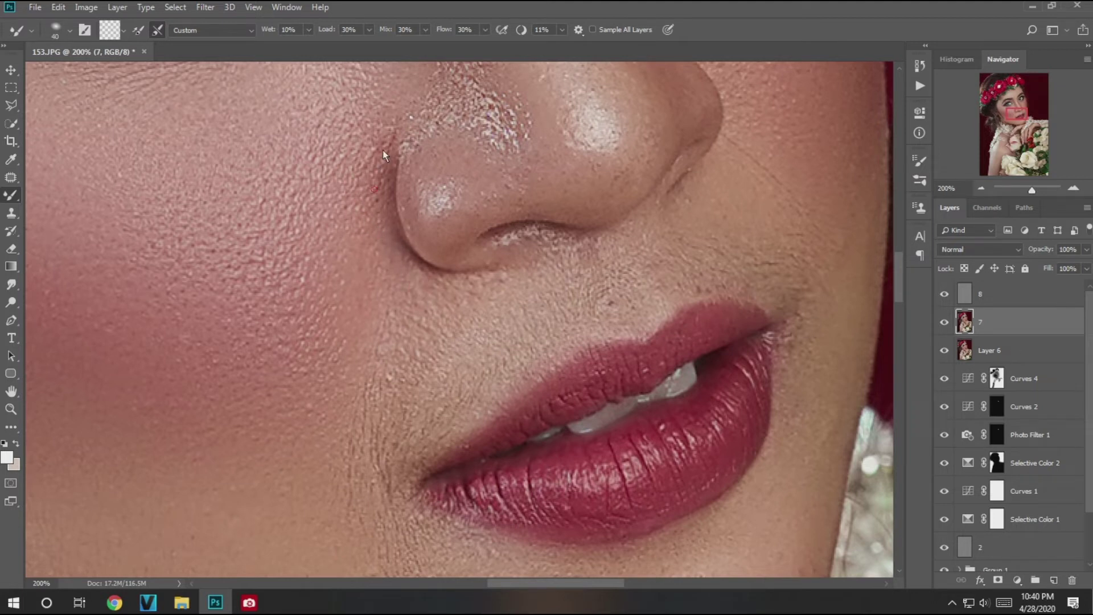
scroll(505, 231, "down", 1)
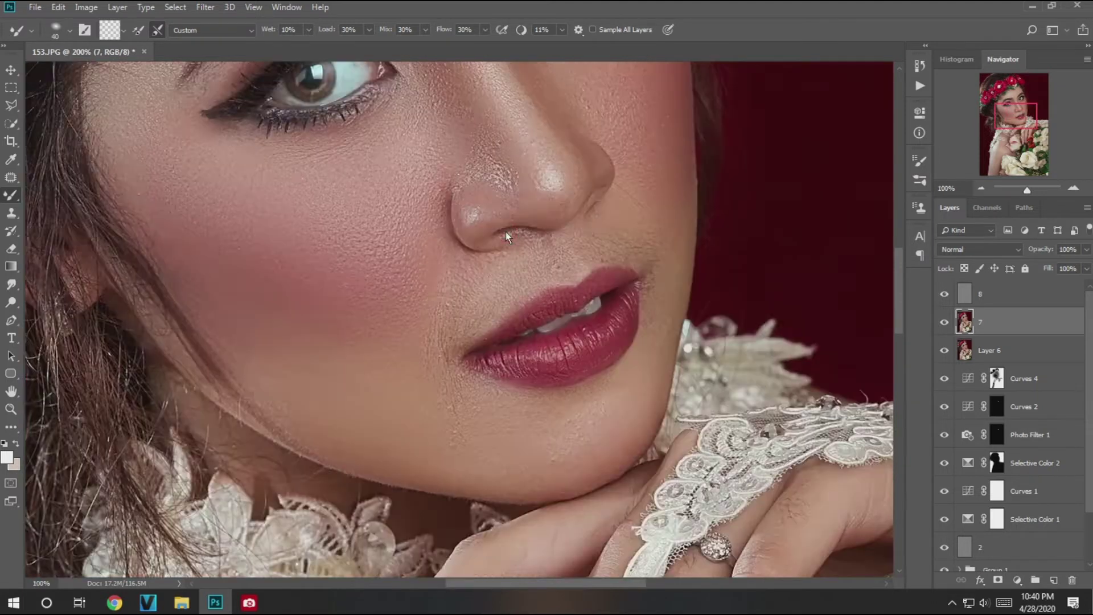
scroll(506, 231, "down", 1)
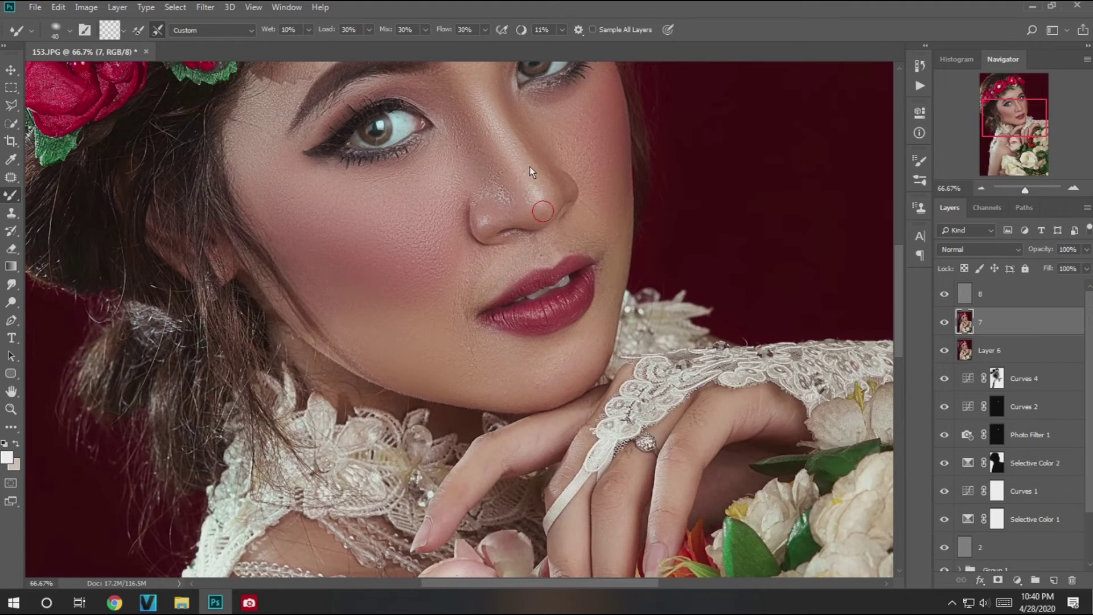
left_click_drag(485, 121, 489, 202)
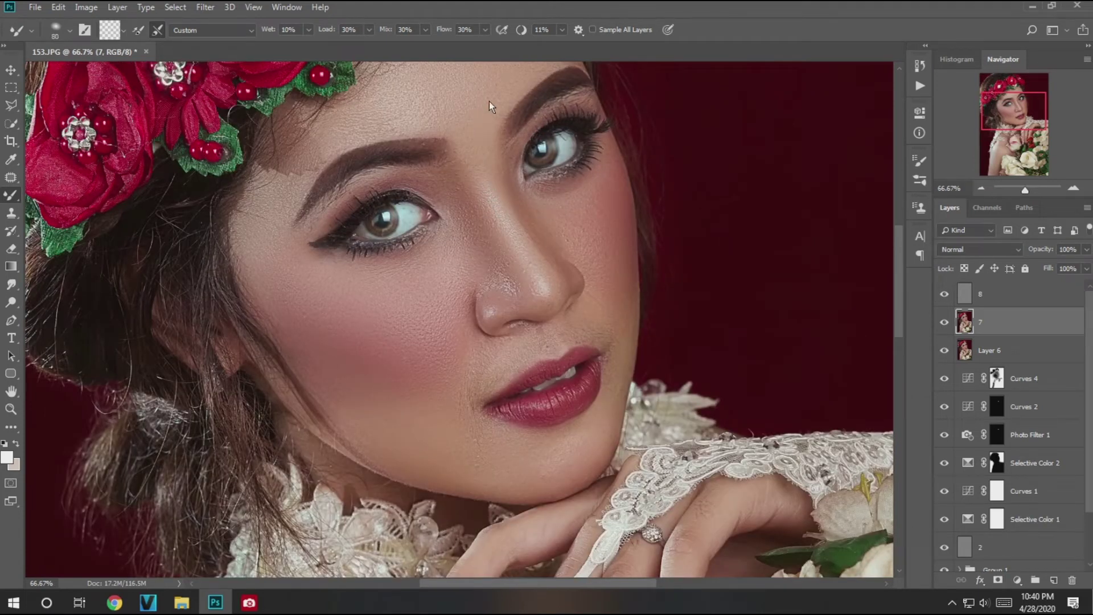
key("bracketright")
key("bracketright")
key("bracketright")
key("bracketleft")
key("bracketleft")
key("bracketleft")
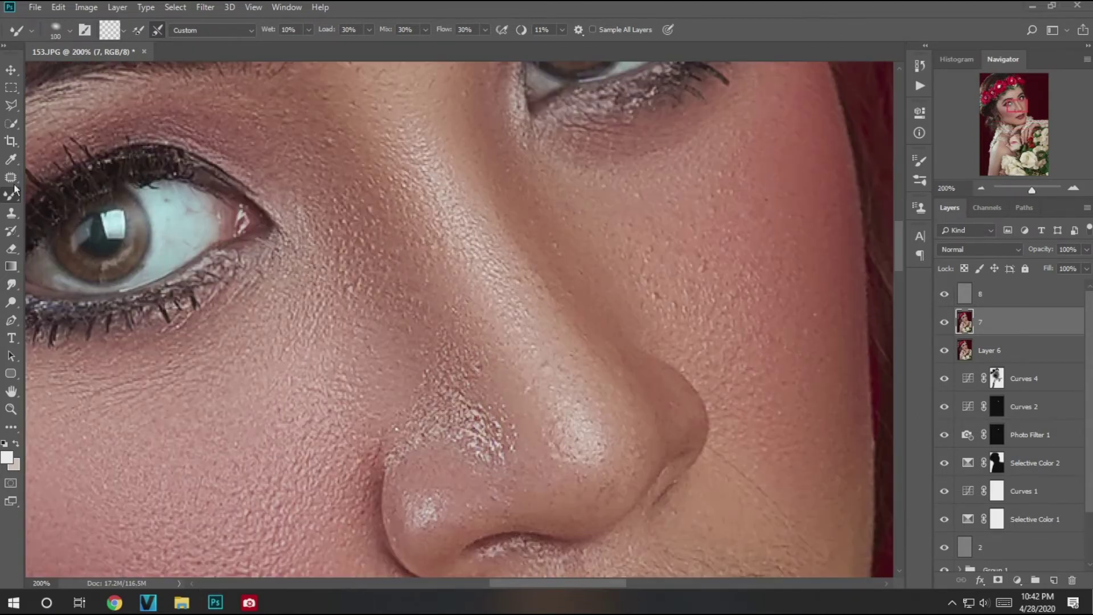
scroll(488, 166, "down", 2)
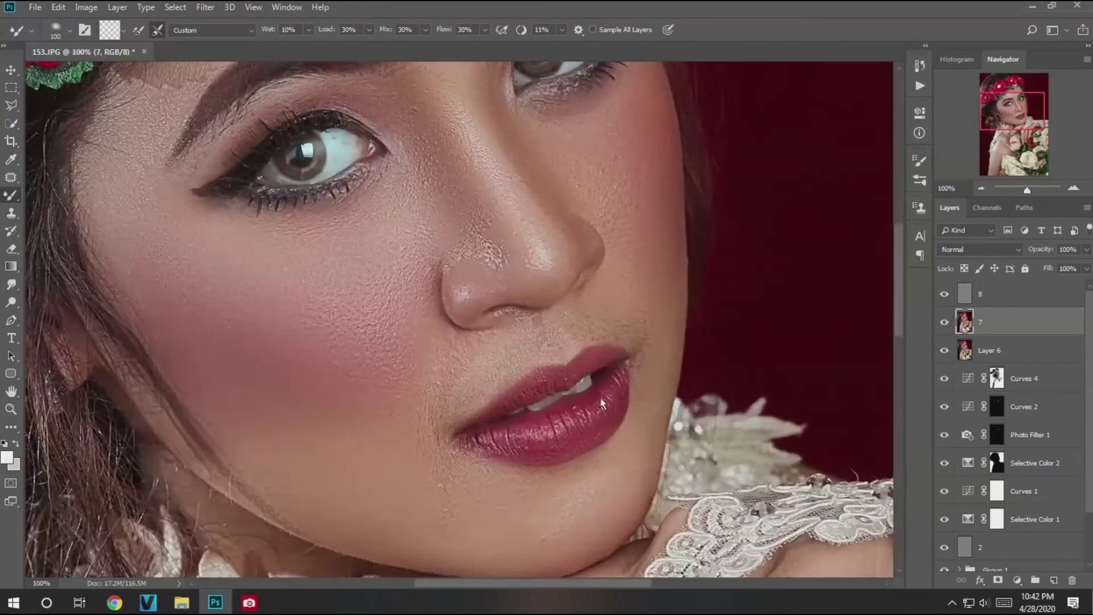
scroll(603, 403, "up", 2)
Step: Trace a closed Pen path around the lips and load it as a selection
key("p")
left_click(306, 465)
left_click(438, 359)
left_click(490, 330)
left_click(531, 331)
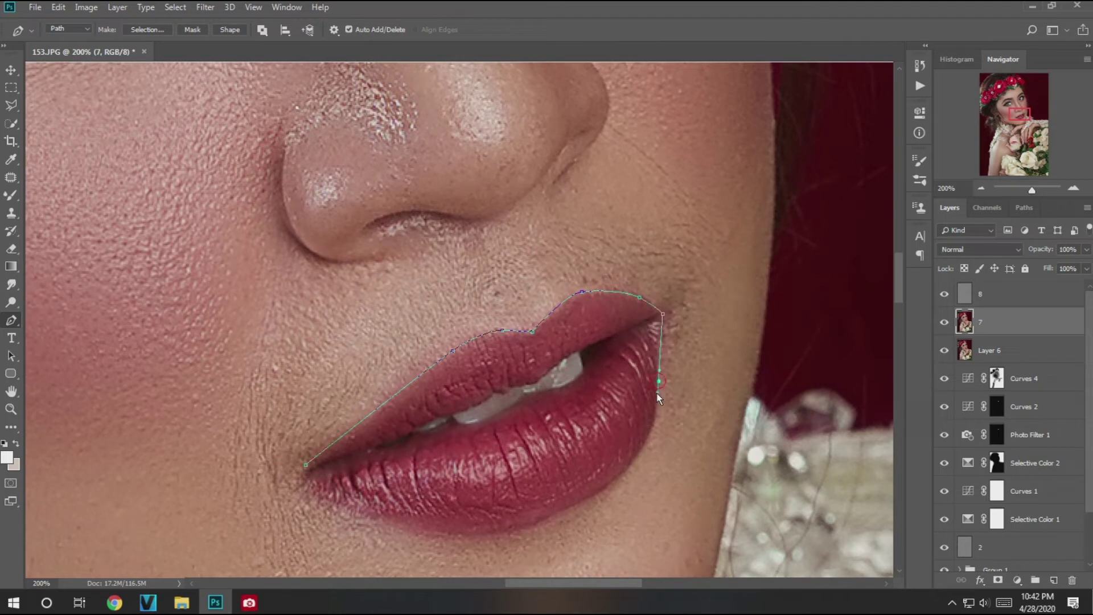
left_click(657, 407)
left_click_drag(620, 477, 594, 498)
left_click(464, 535)
left_click(341, 510)
left_click(306, 465)
left_click(1024, 207)
left_click(944, 232, "ctrl")
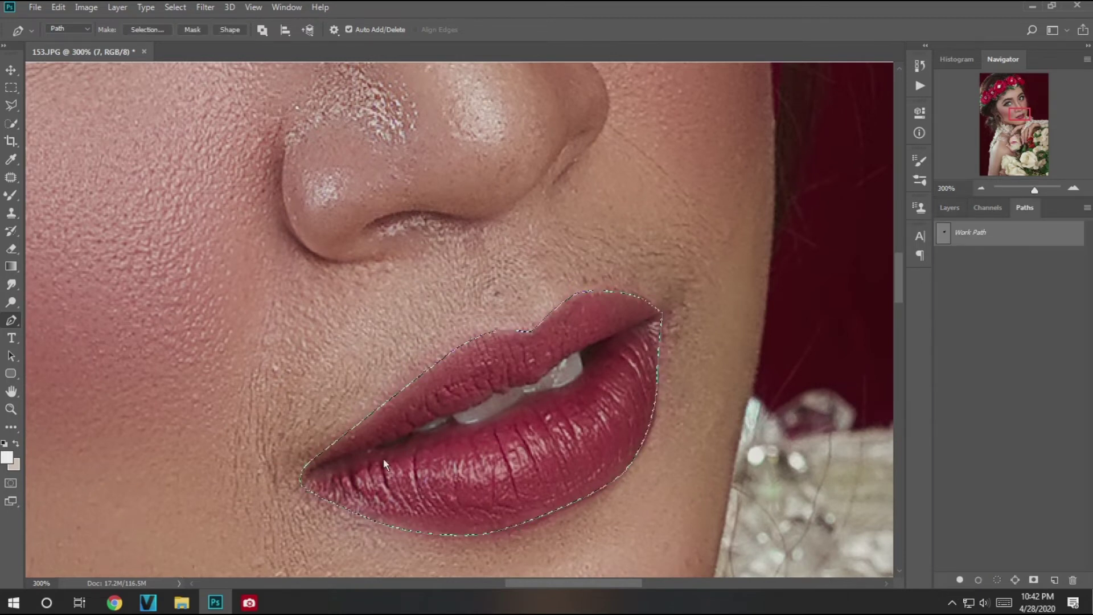
Step: Outline the exposed teeth with a path and load the lips minus teeth as the selection
scroll(552, 399, "up", 1)
left_click(337, 439)
left_click(385, 418)
left_click(450, 394)
left_click(470, 380)
left_click(491, 378)
left_click(533, 361)
left_click(571, 329)
left_click(600, 345)
left_click(571, 369)
left_click(496, 397)
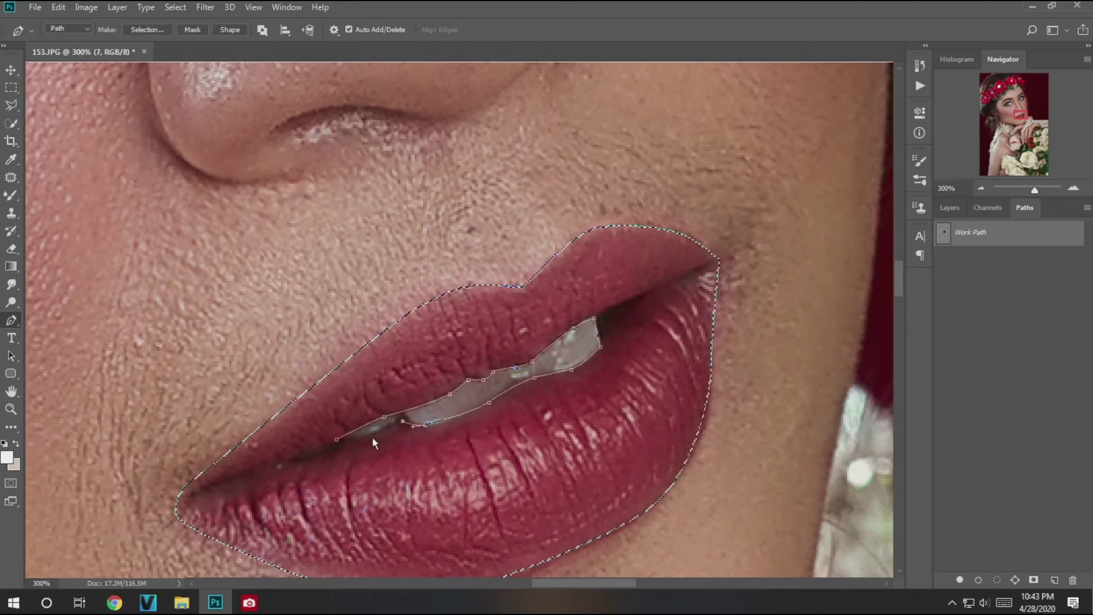
left_click(337, 440)
left_click(944, 232, "ctrl")
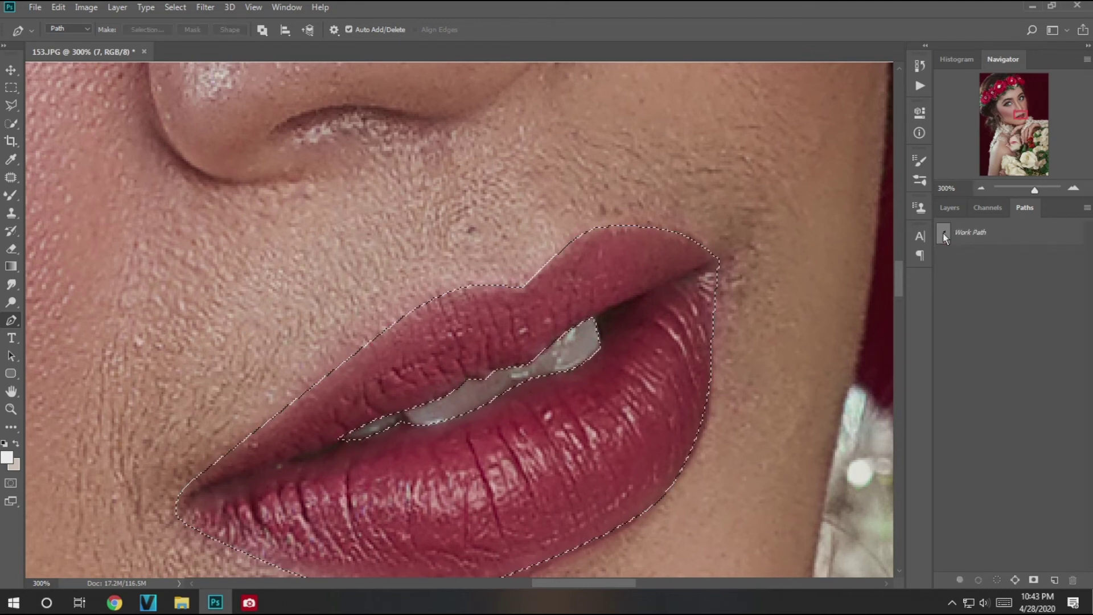
Step: Feather the lip selection and add blank Layer 7
key("shift+F6")
key("Return")
left_click(947, 210)
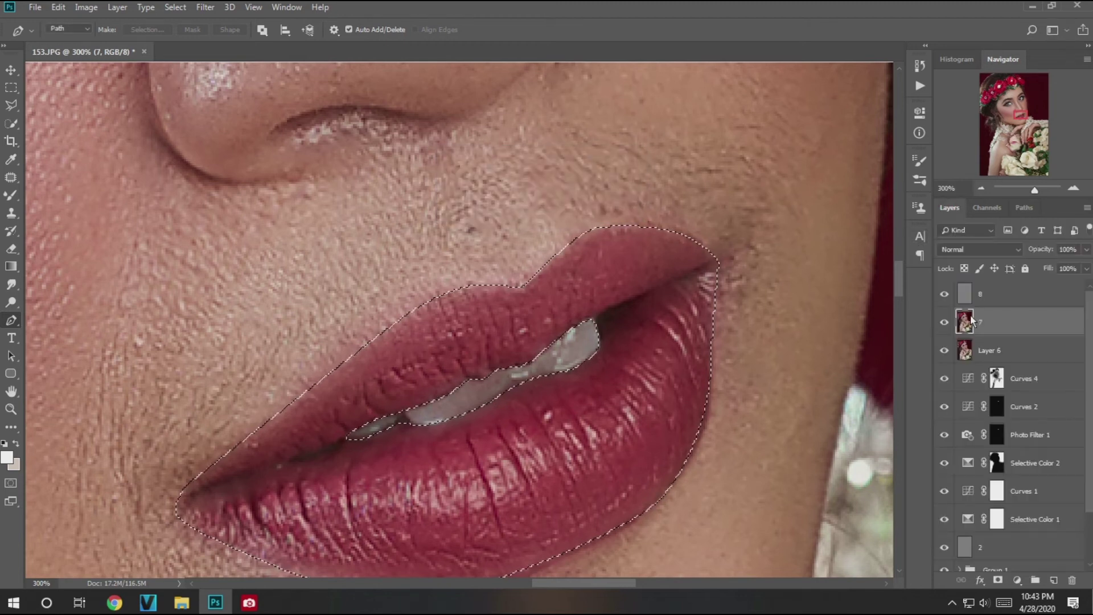
key("ctrl+j")
Step: Set the Brush to size 75, add blank Layer 8, and shrink the brush slightly
key("ctrl+minus")
left_click(12, 196)
right_click(472, 362)
left_click_drag(578, 392, 516, 336)
key("Return")
key("ctrl+shift+alt+n")
key("bracketleft")
key("bracketleft")
key("bracketleft")
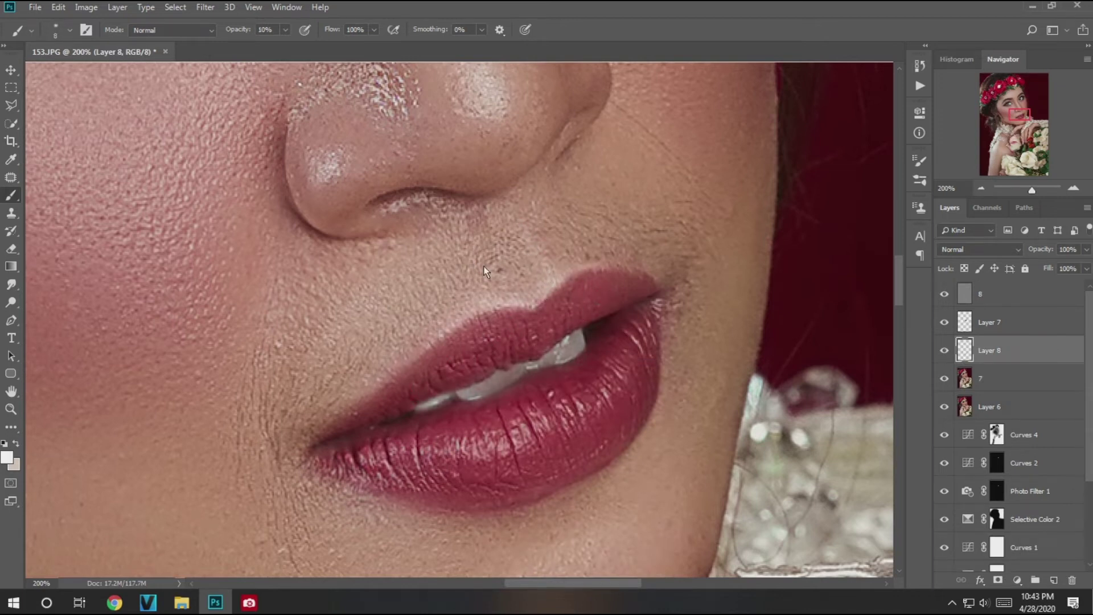
Step: Choose the Mixer Brush, make layer 7 active, and reduce the brush size twice
scroll(497, 340, "down", 1)
key("e")
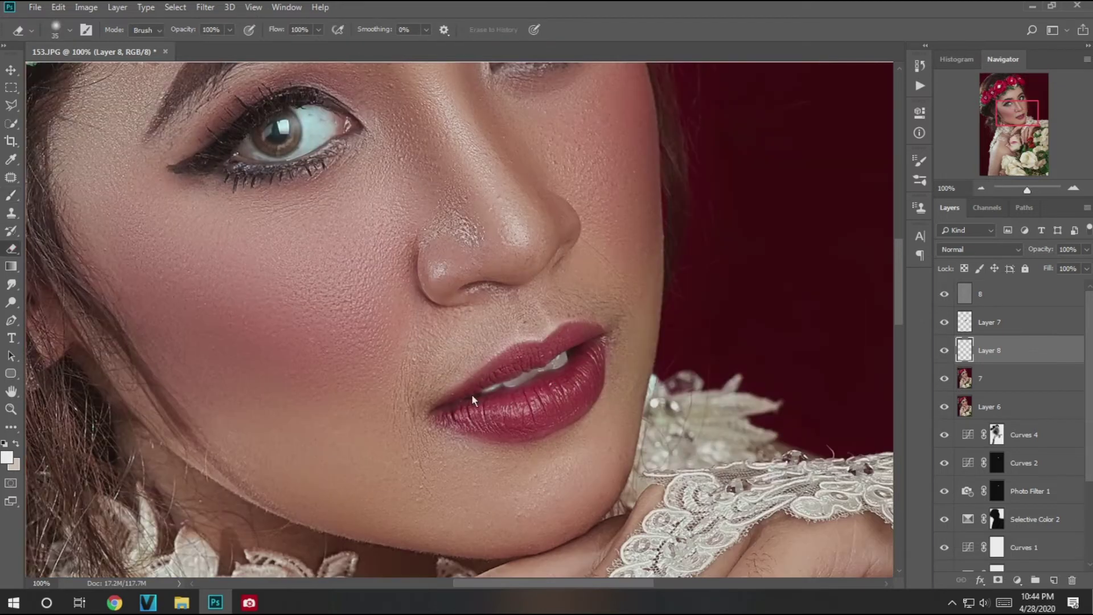
scroll(446, 408, "down", 1)
right_click(11, 195)
left_click(57, 235)
left_click(1009, 387)
key("bracketleft")
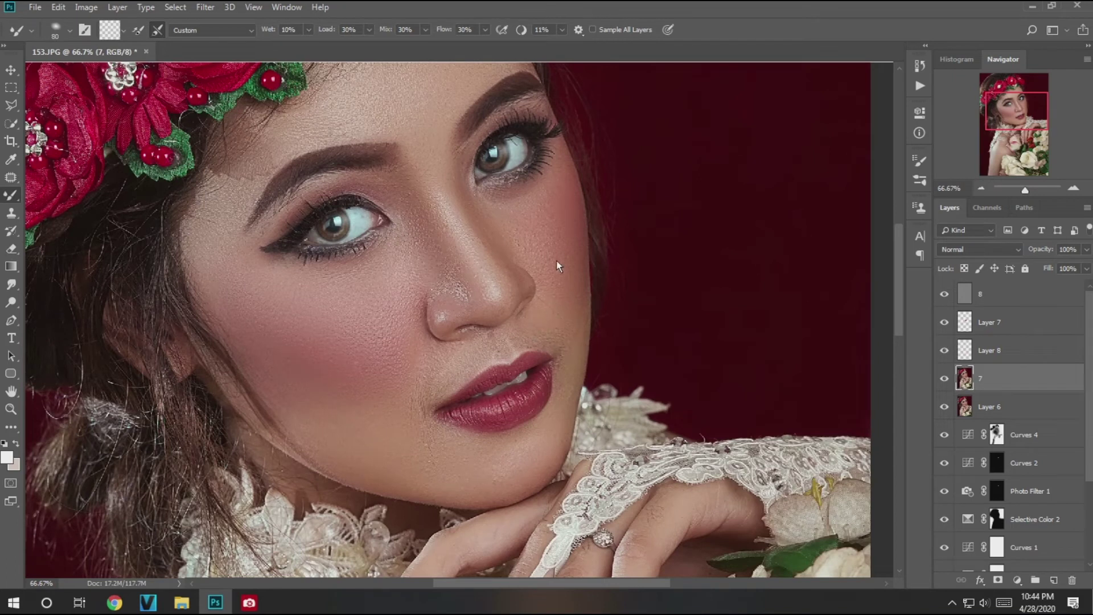
key("bracketleft")
Step: Try the toning tool at 100% exposure around the eyes, then return to the Mixer Brush
key("o")
scroll(389, 240, "up", 1)
key("0")
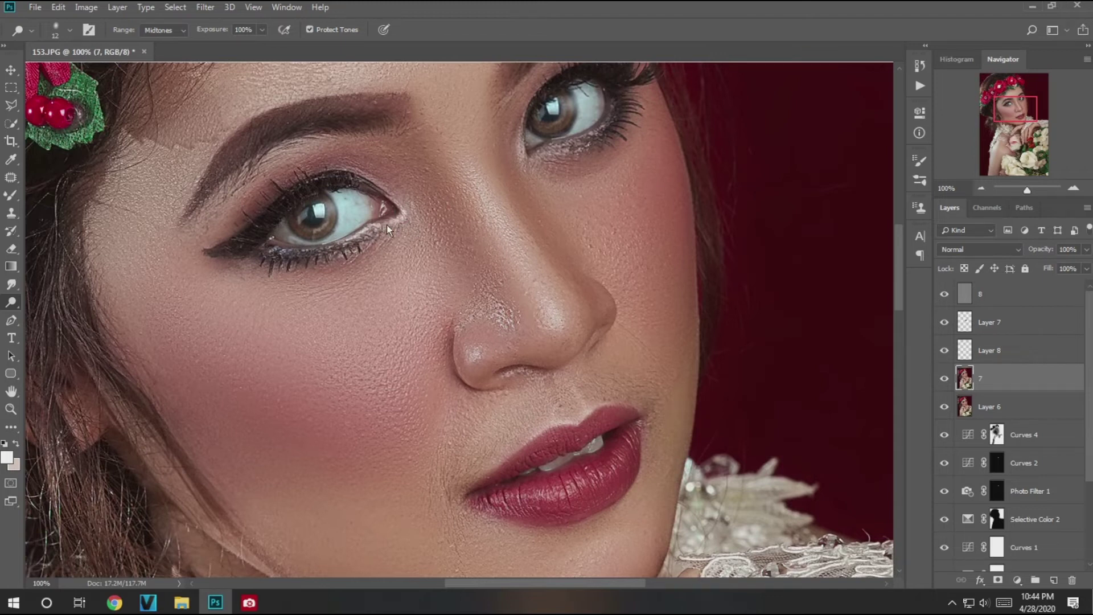
scroll(548, 183, "down", 3)
scroll(482, 163, "up", 3)
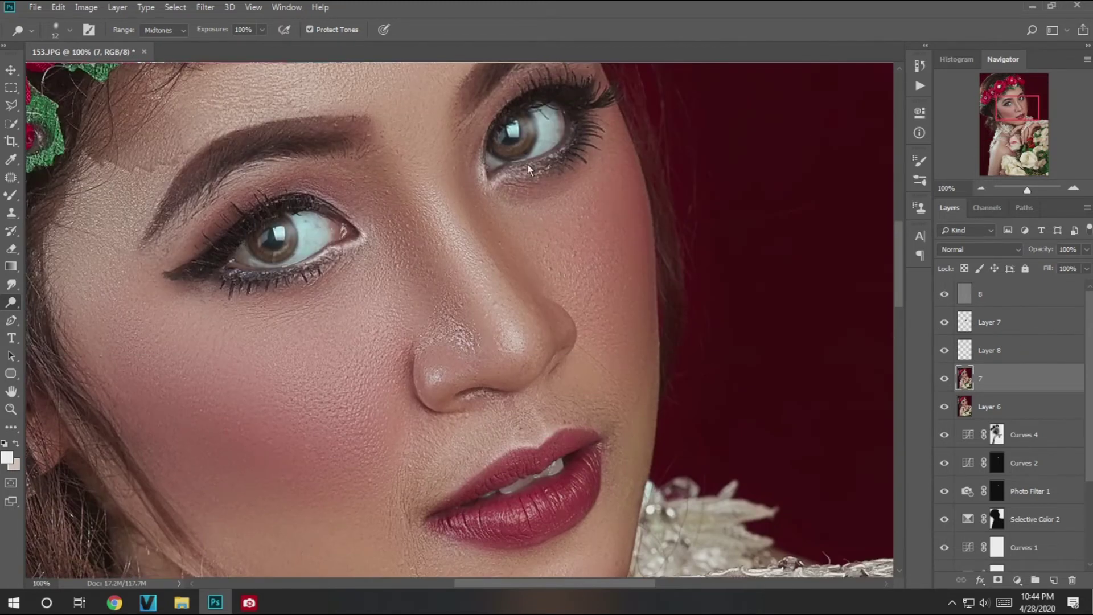
scroll(523, 226, "down", 3)
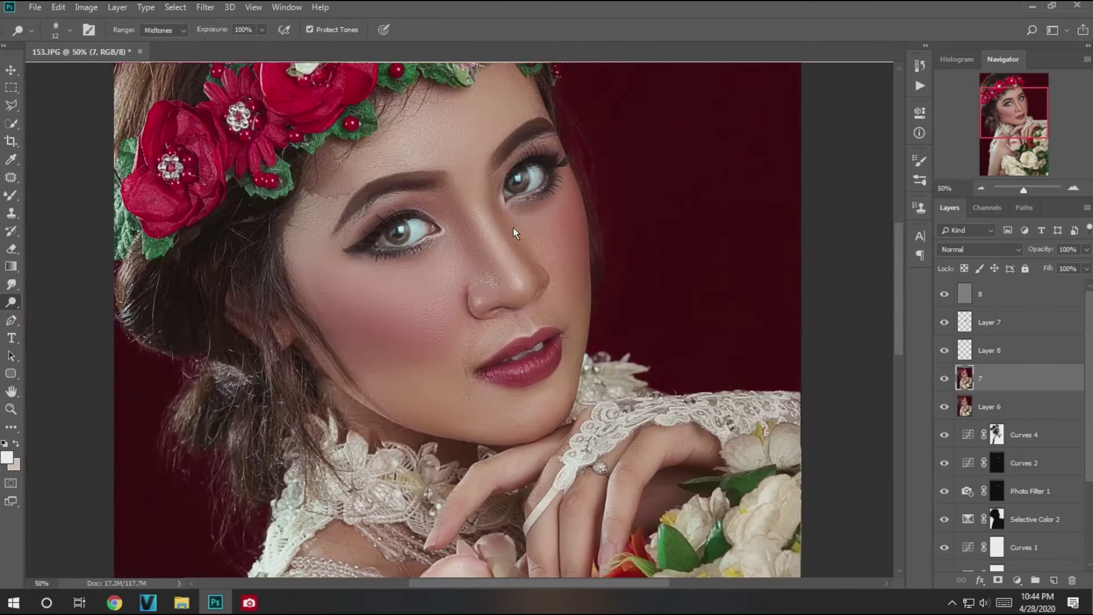
scroll(48, 190, "up", 2)
key("b")
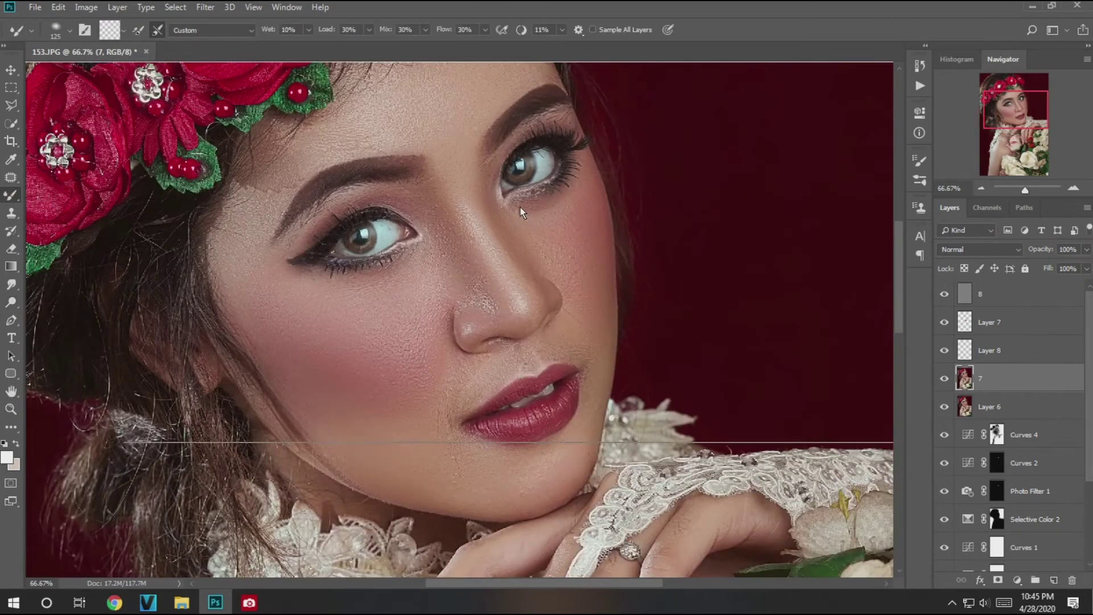
scroll(487, 191, "up", 1)
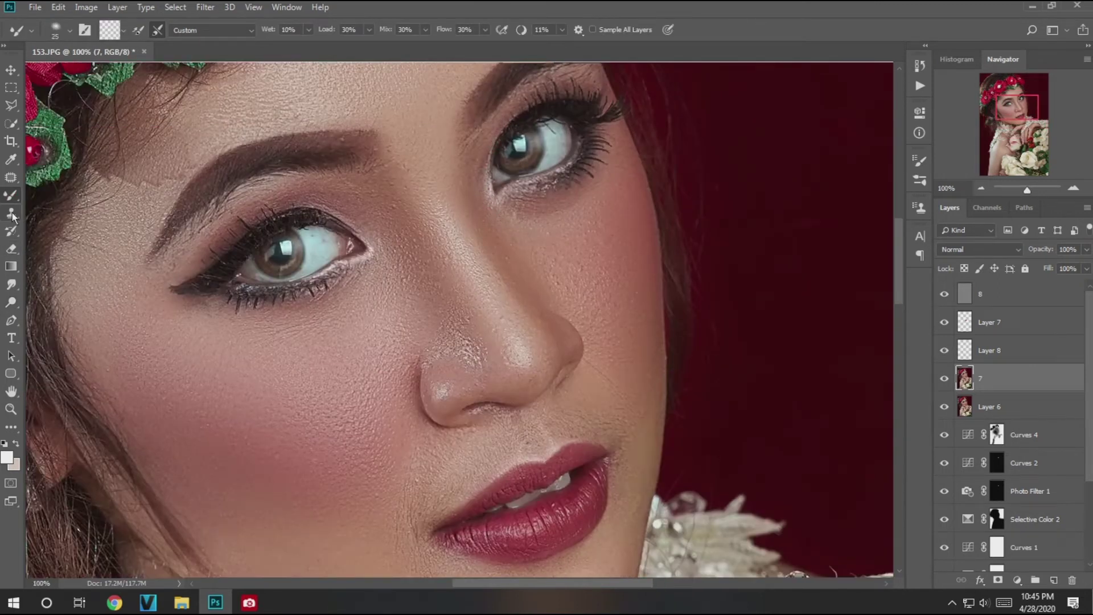
Step: Make the Linear Light layer 8 active with the Sharpen tool and adjust the brush size
key("r")
key("shift+r")
key("alt+period")
key("bracketright")
key("bracketright")
key("bracketright")
key("bracketleft")
key("bracketleft")
scroll(329, 342, "up", 2, "alt")
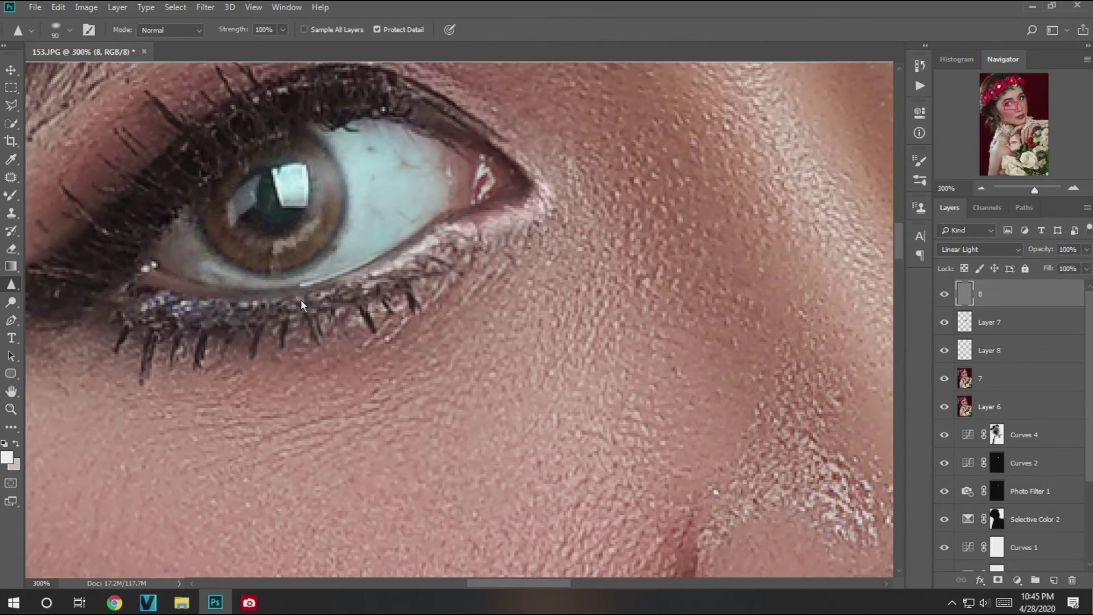
scroll(301, 299, "down", 2, "alt")
Step: Move from Clone Stamp to the Dodge tool at 50% exposure, zoomed on the left eye
key("s")
scroll(278, 255, "up", 2, "alt")
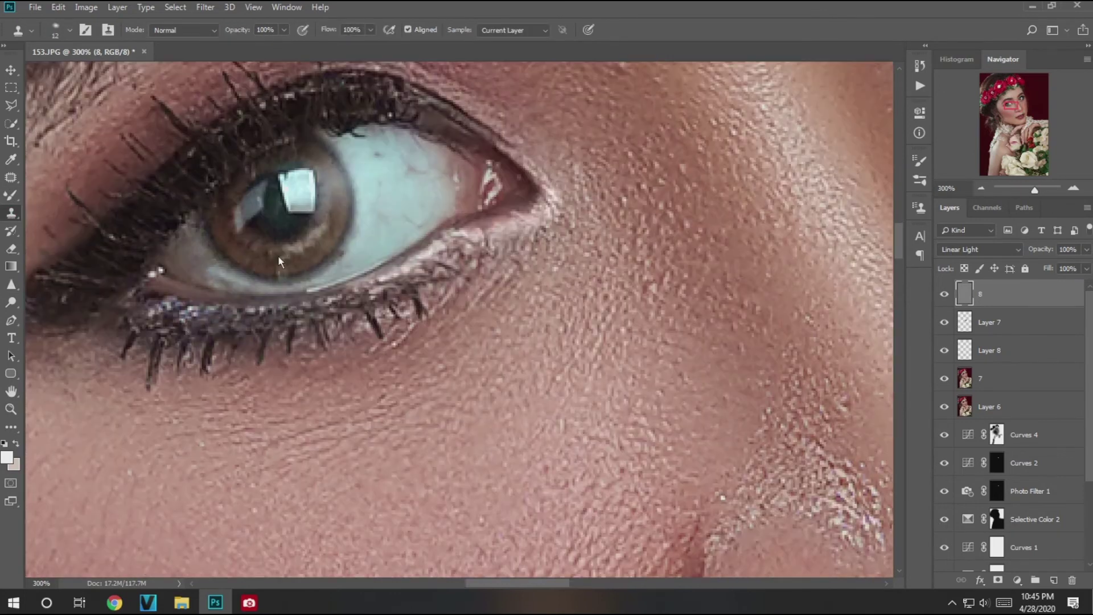
key("o")
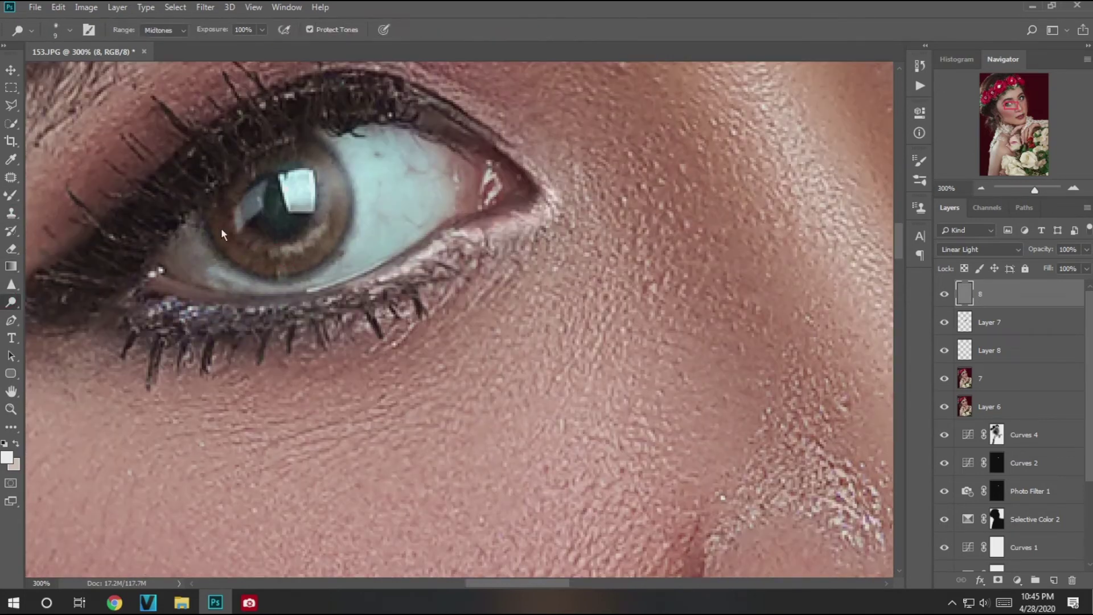
scroll(566, 262, "down", 2, "alt")
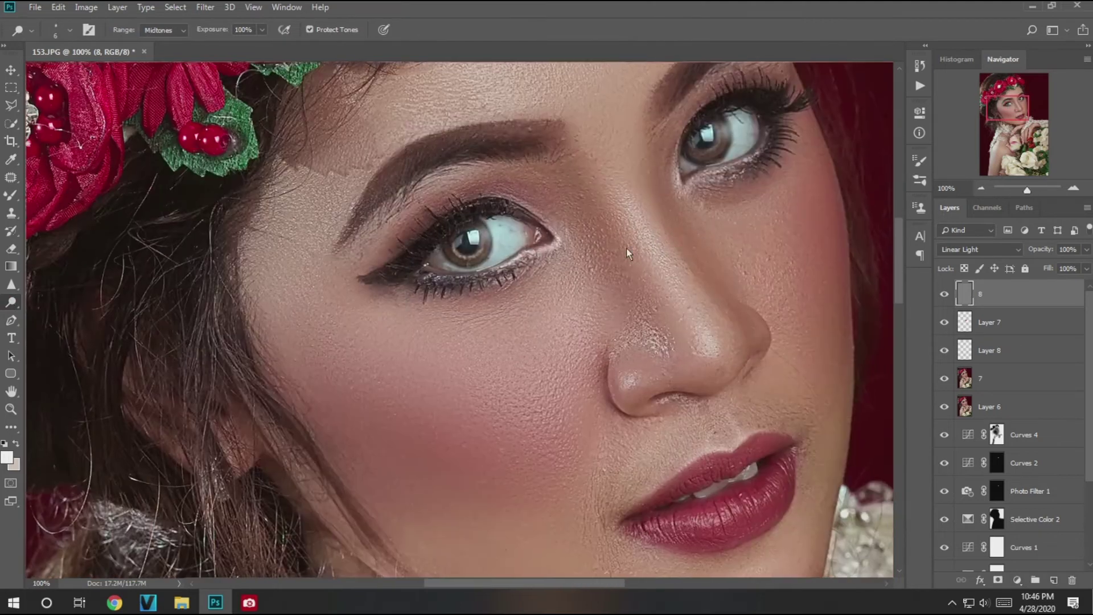
scroll(626, 249, "up", 1, "alt")
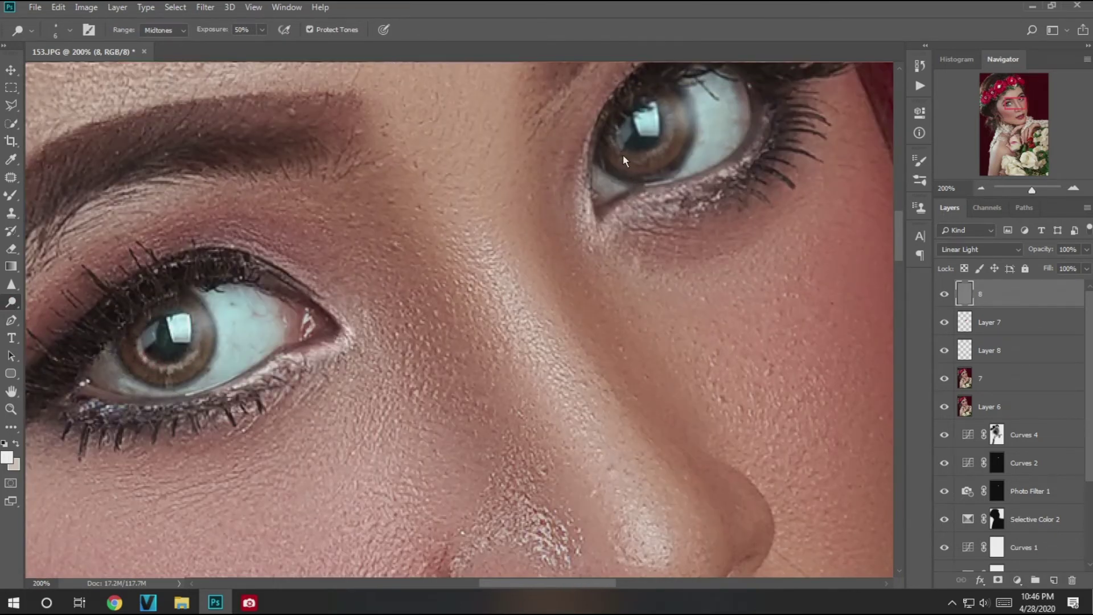
scroll(445, 300, "down", 2, "alt")
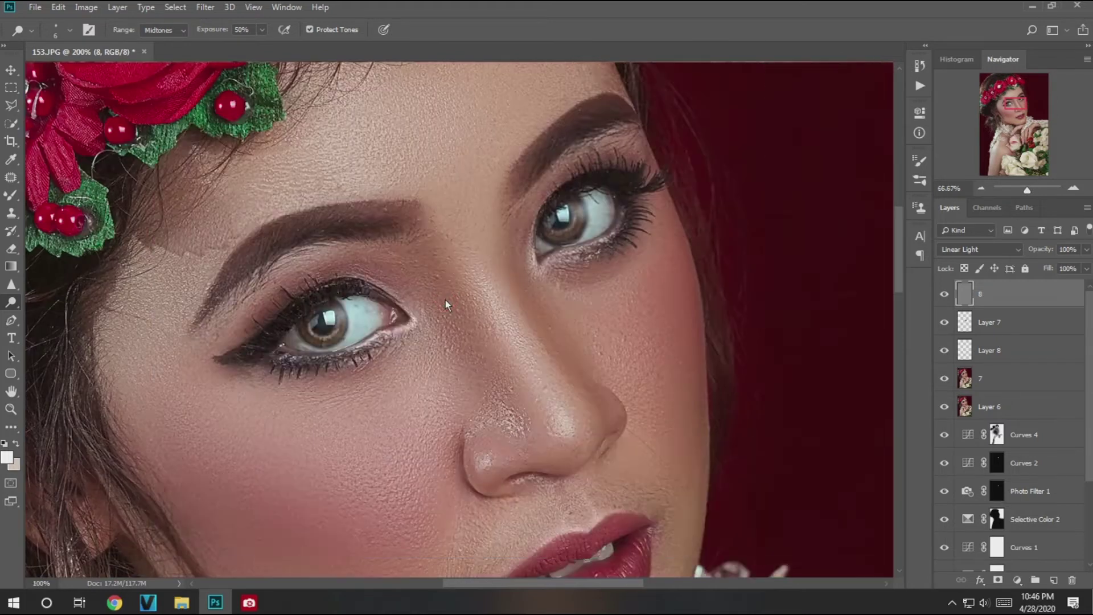
scroll(445, 299, "down", 1, "alt")
scroll(405, 337, "down", 1, "alt")
scroll(399, 325, "down", 1, "alt")
scroll(398, 325, "up", 2, "alt")
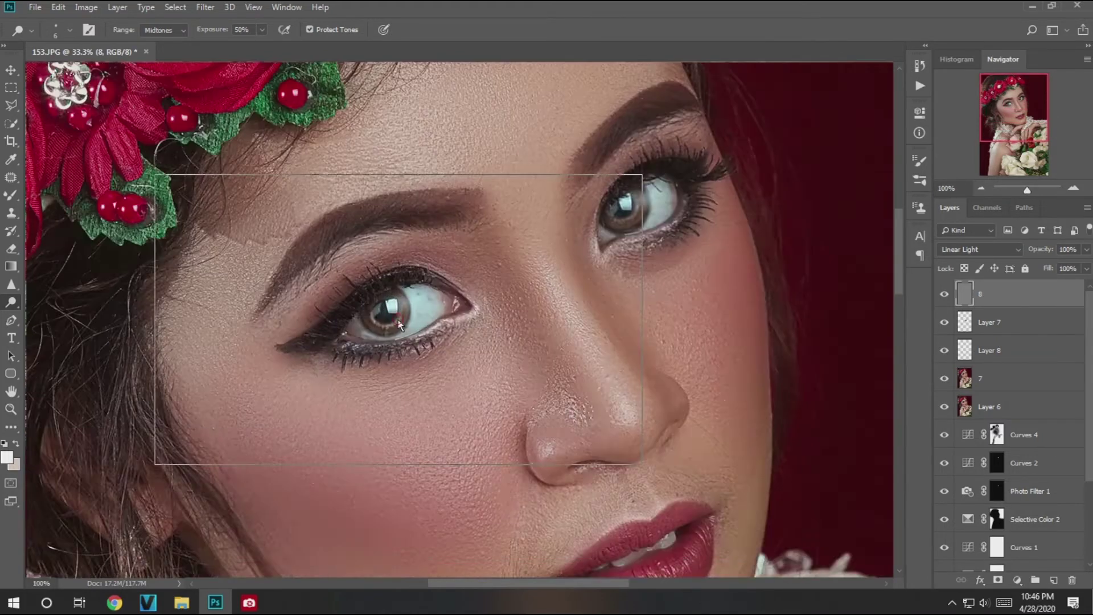
scroll(398, 325, "up", 2, "alt")
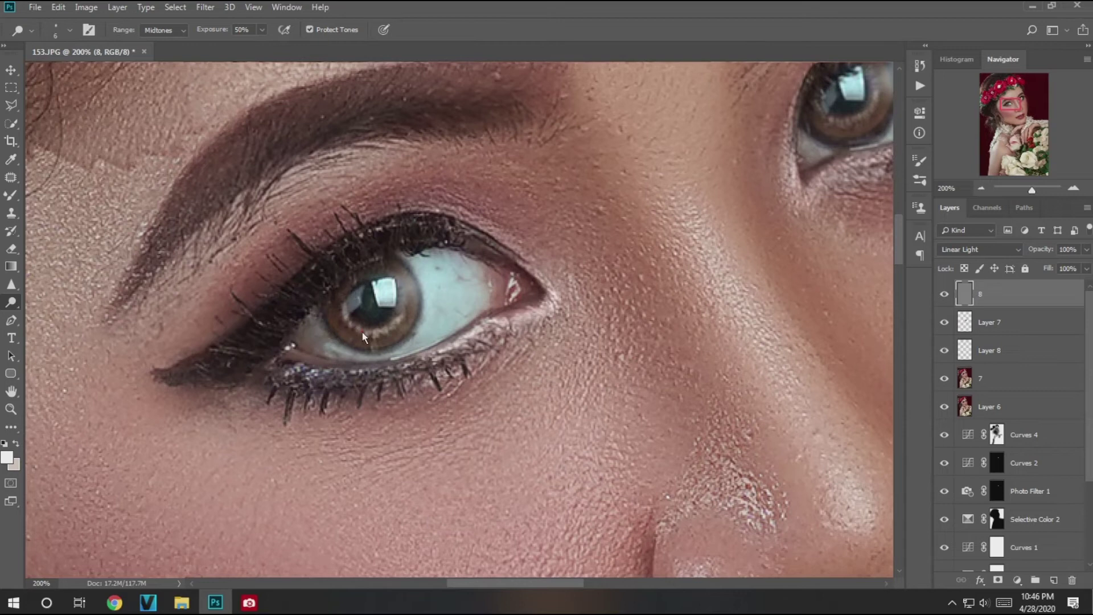
scroll(403, 326, "down", 2, "alt")
scroll(429, 346, "down", 1, "alt")
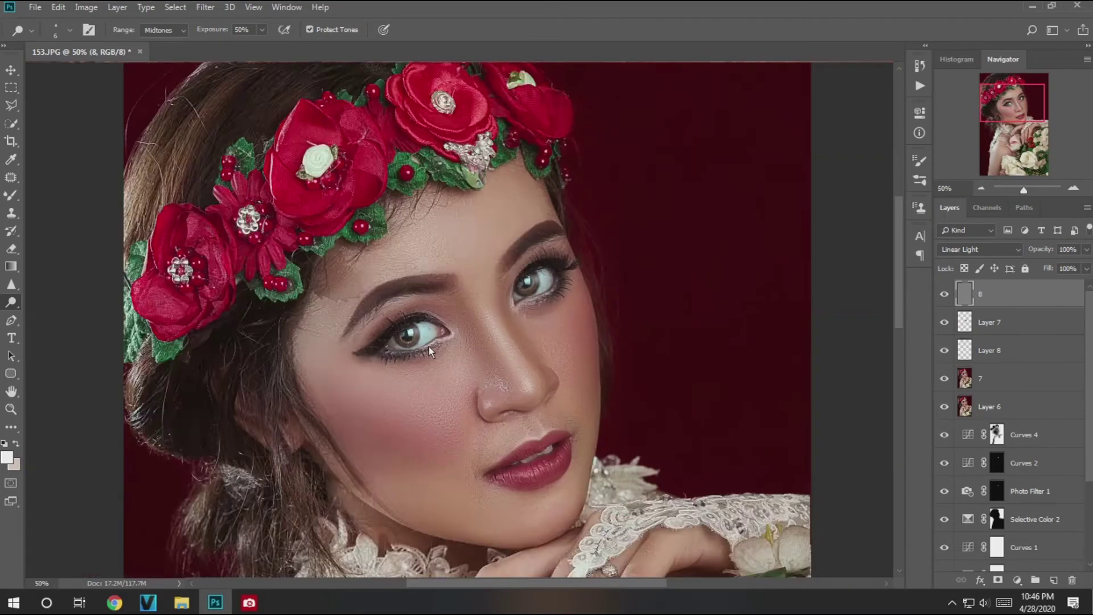
scroll(429, 346, "down", 1, "alt")
Step: Paint both pupils in Quick Mask with a hard round brush and convert them to a selection
key("b")
scroll(472, 350, "up", 2, "alt")
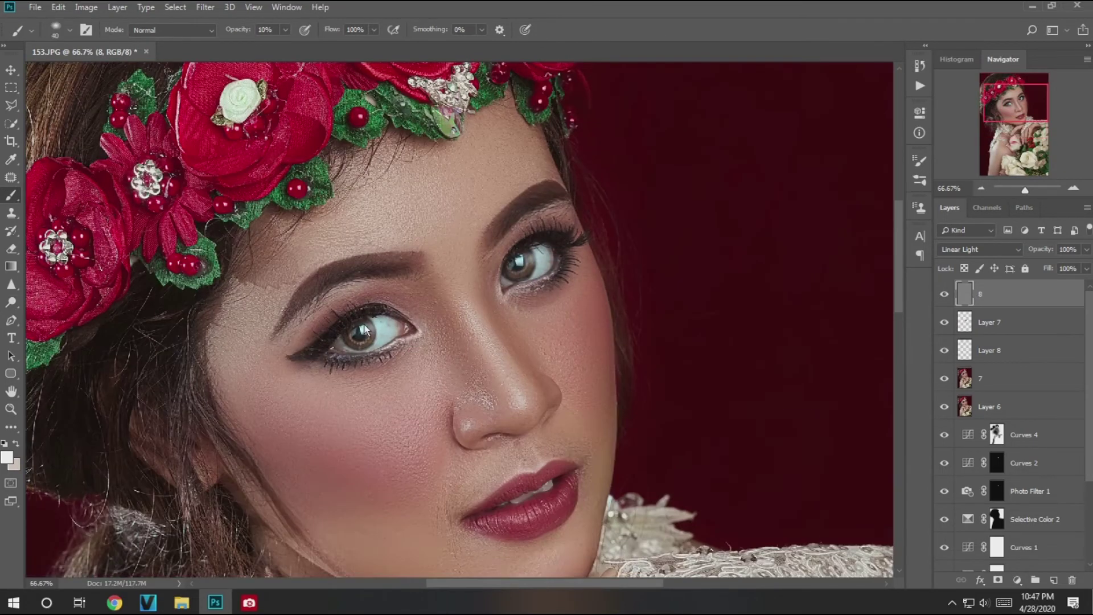
key("q")
right_click(367, 337)
left_click(441, 480)
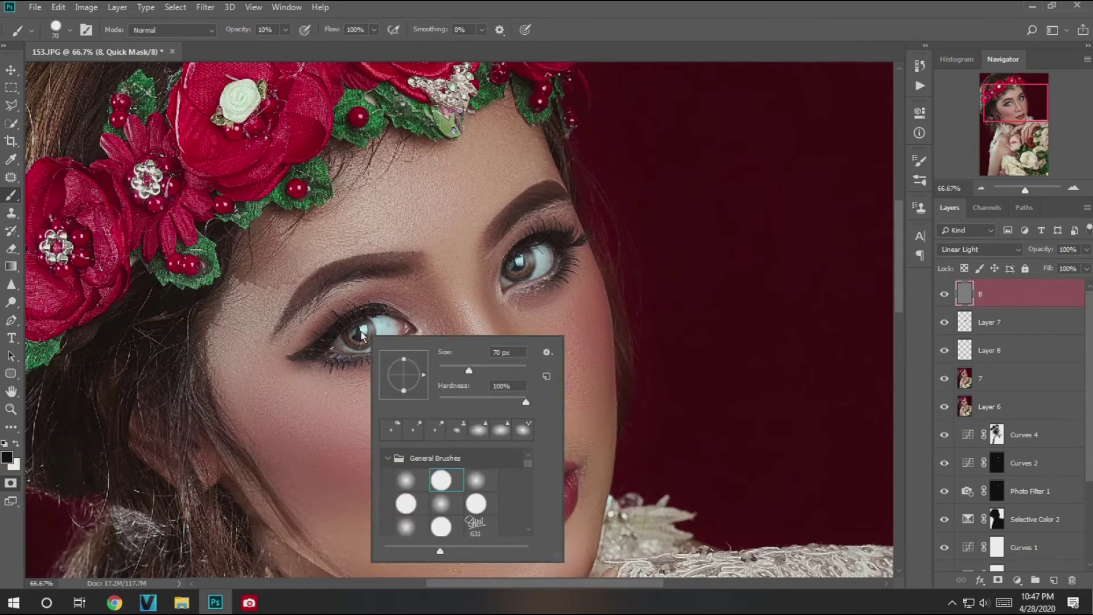
left_click(362, 338)
key("0")
scroll(430, 355, "up", 1, "alt")
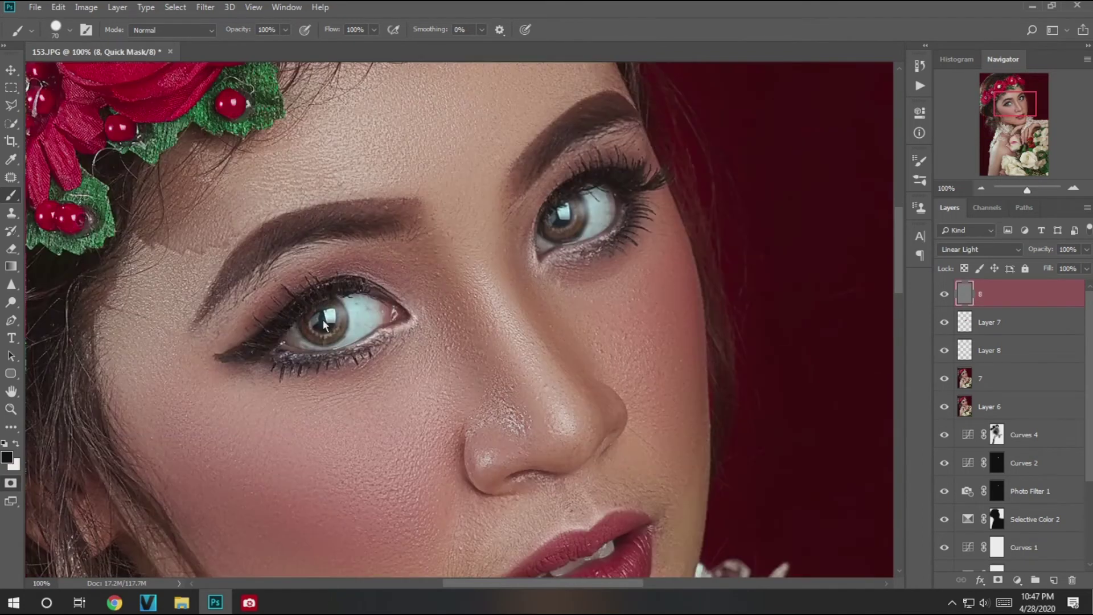
left_click(561, 220)
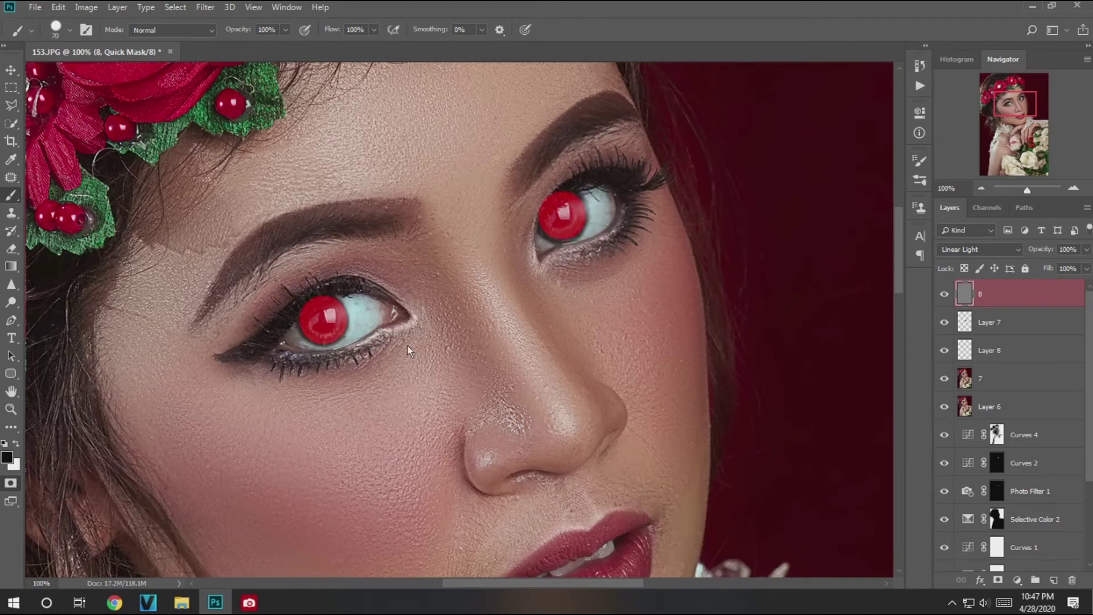
key("q")
Step: Add a Hue/Saturation layer above layer 7 with Saturation +52, then fit the photo in view
left_click(1012, 377)
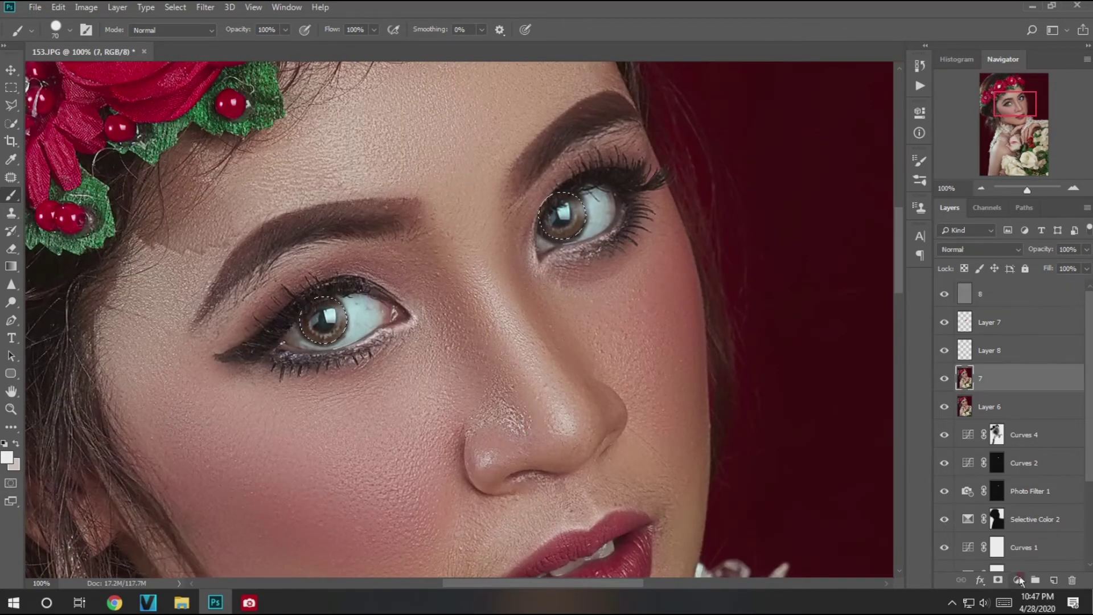
left_click(1016, 580)
left_click(1019, 456)
left_click_drag(824, 225, 855, 228)
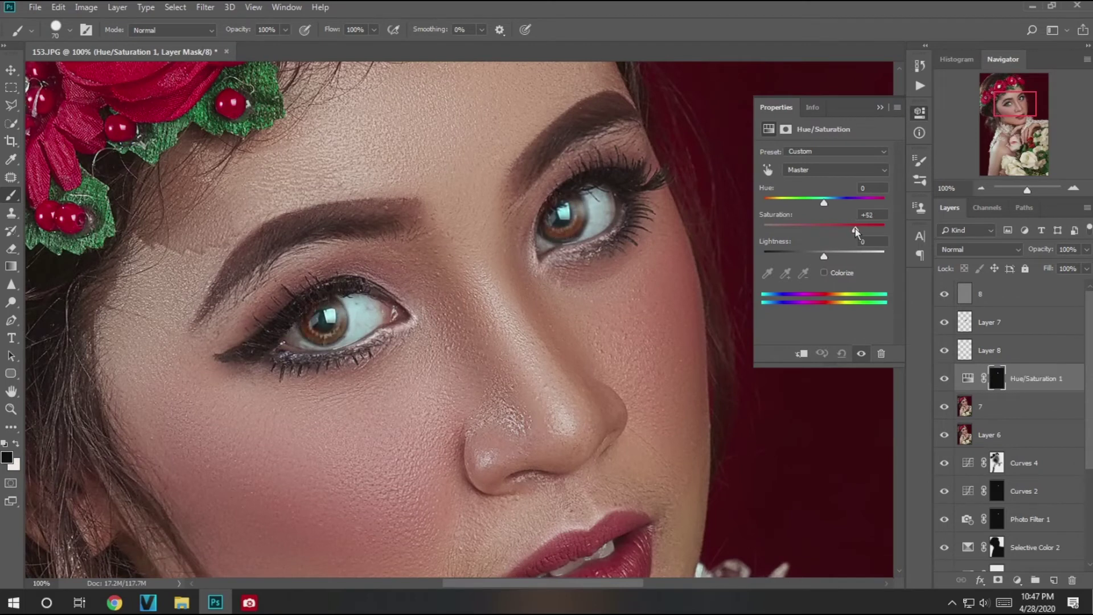
key("e")
left_click(17, 444)
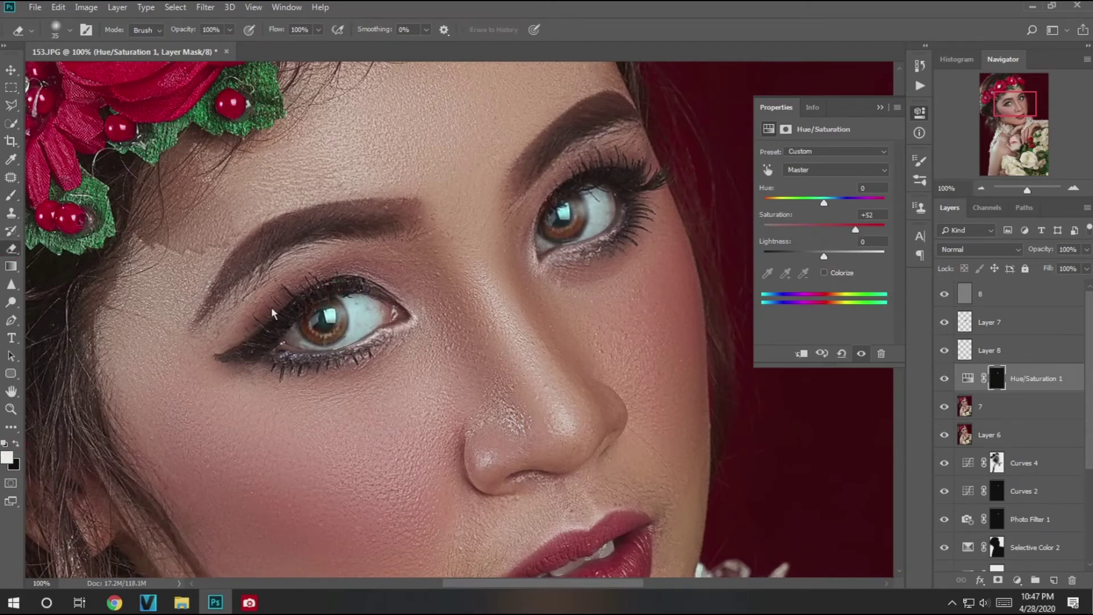
key("ctrl+0")
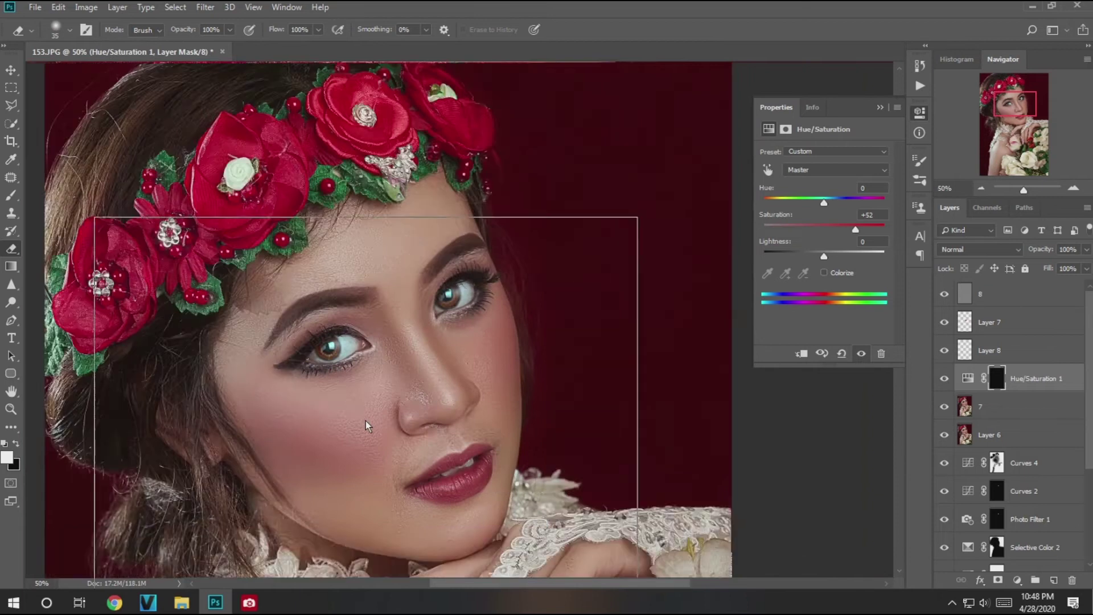
Step: Set up the Dodge tool on Layer 7, undoing the upper-lip highlight and lowering exposure to 20%
key("m")
left_click(1017, 583)
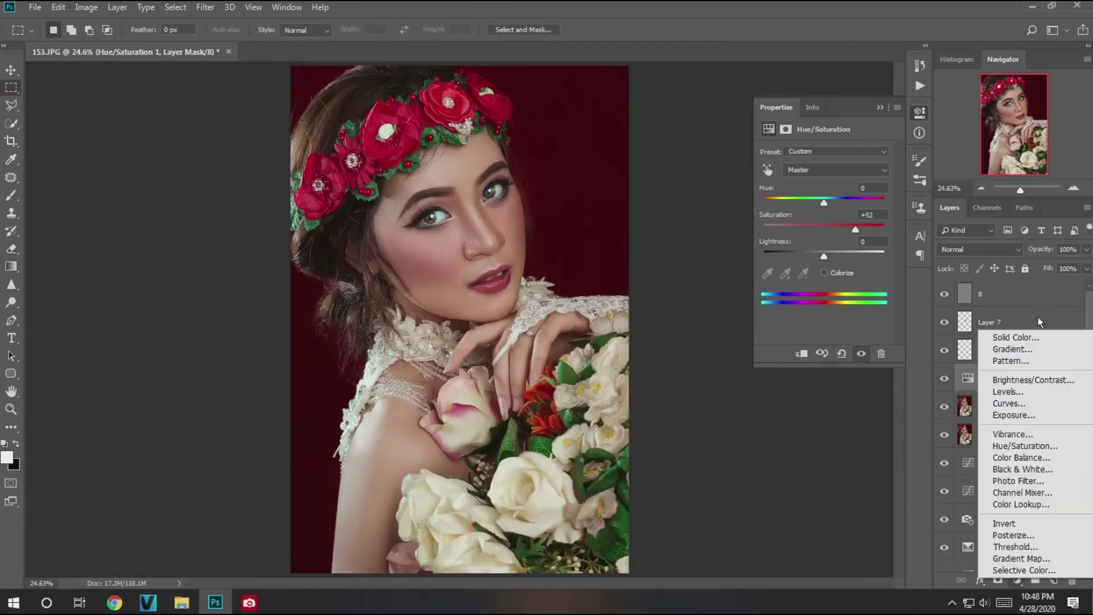
left_click(1025, 294)
key("o")
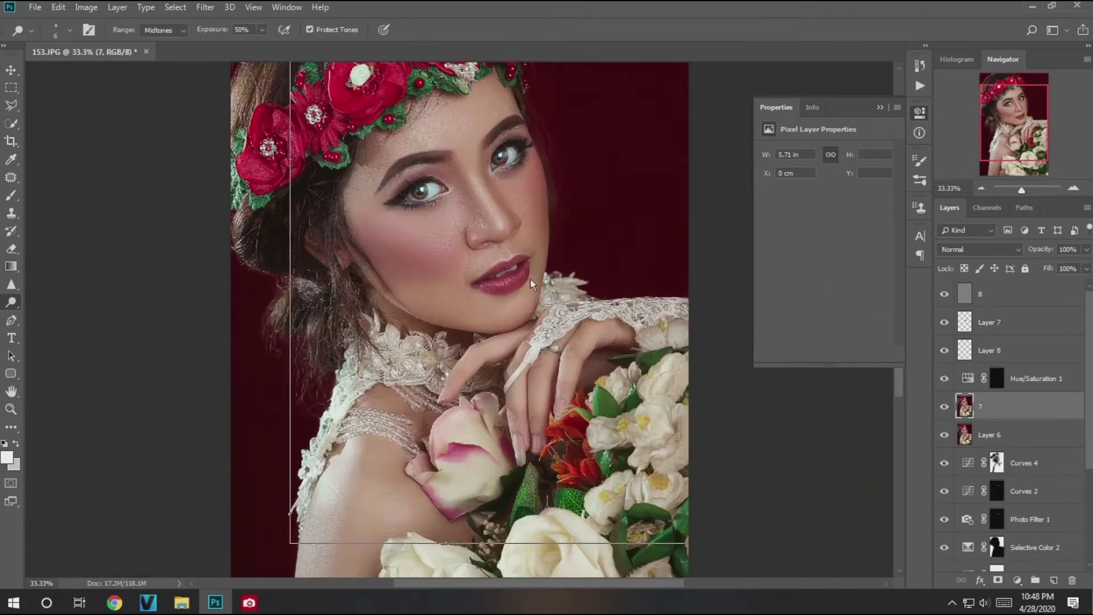
scroll(530, 279, "up", 3)
key("bracketright")
key("bracketright")
key("bracketright")
key("0")
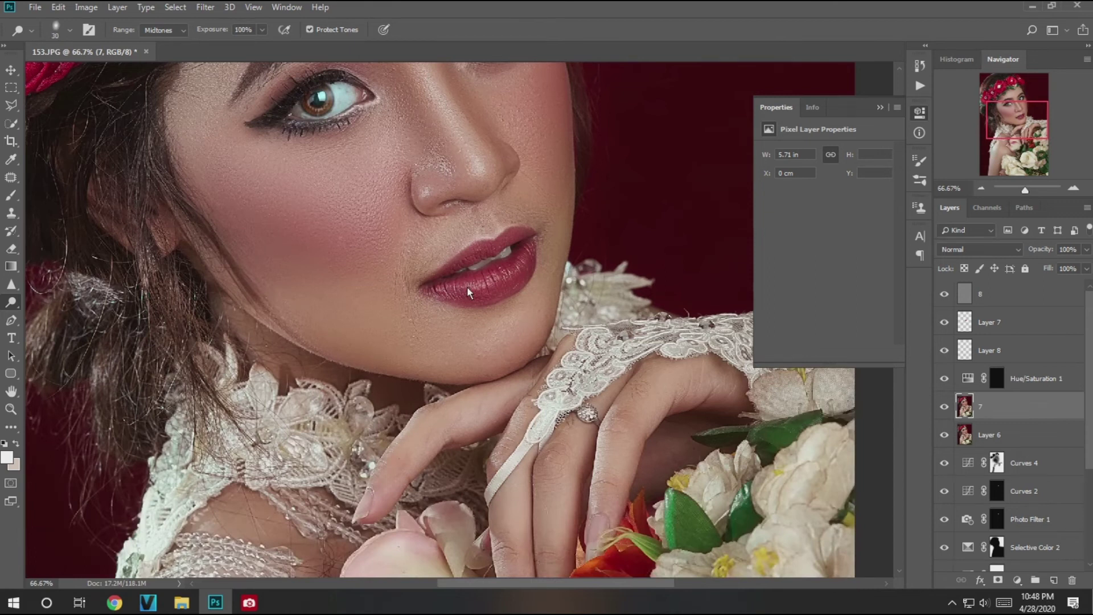
key("ctrl+z")
left_click(985, 322)
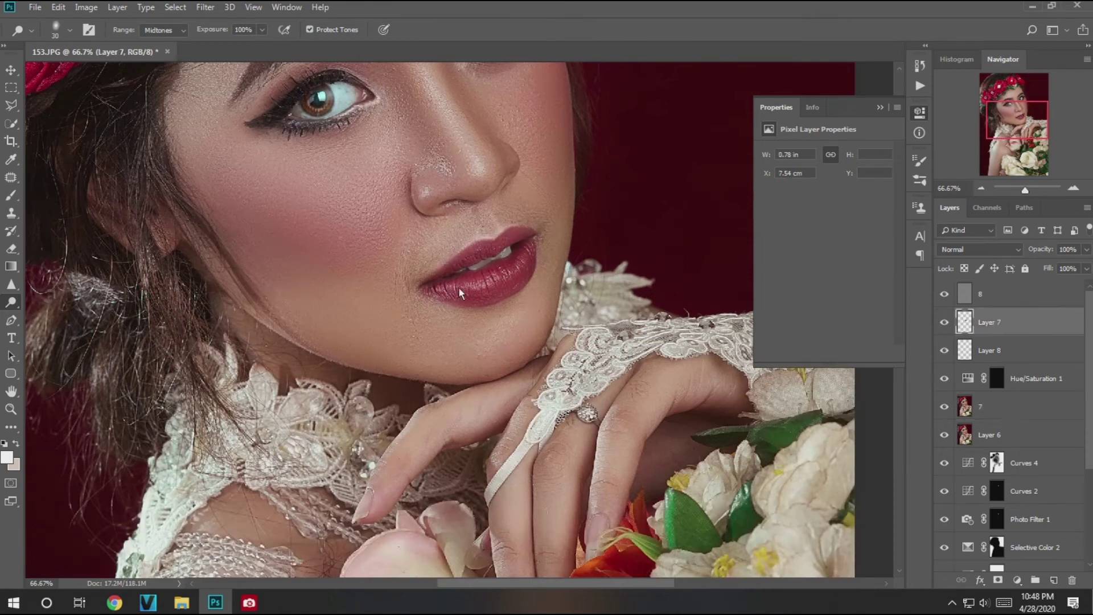
scroll(526, 284, "down", 1)
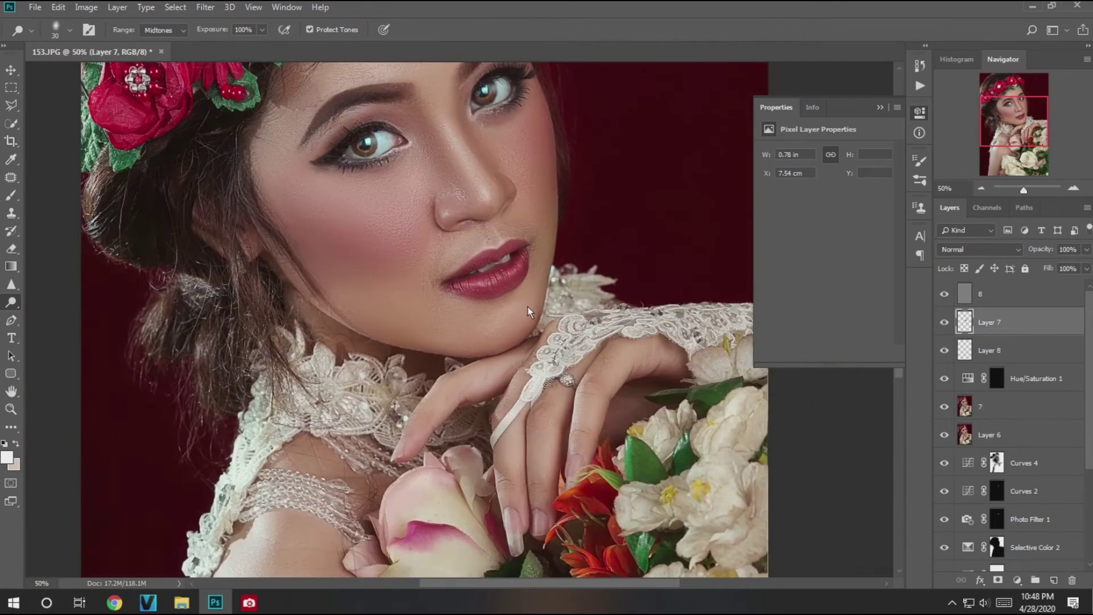
key("2")
Step: Add a Photo Filter adjustment layer and a Curves layer with a slight curve lift
left_click(964, 323, "ctrl")
left_click(1017, 580)
left_click(1018, 479)
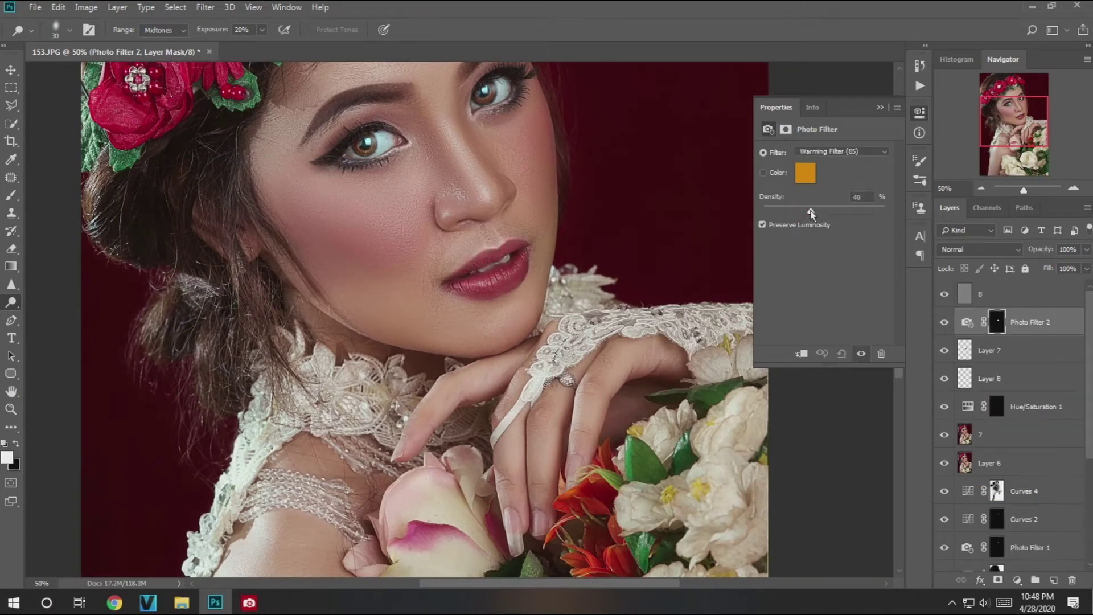
left_click(996, 322)
left_click(1017, 579)
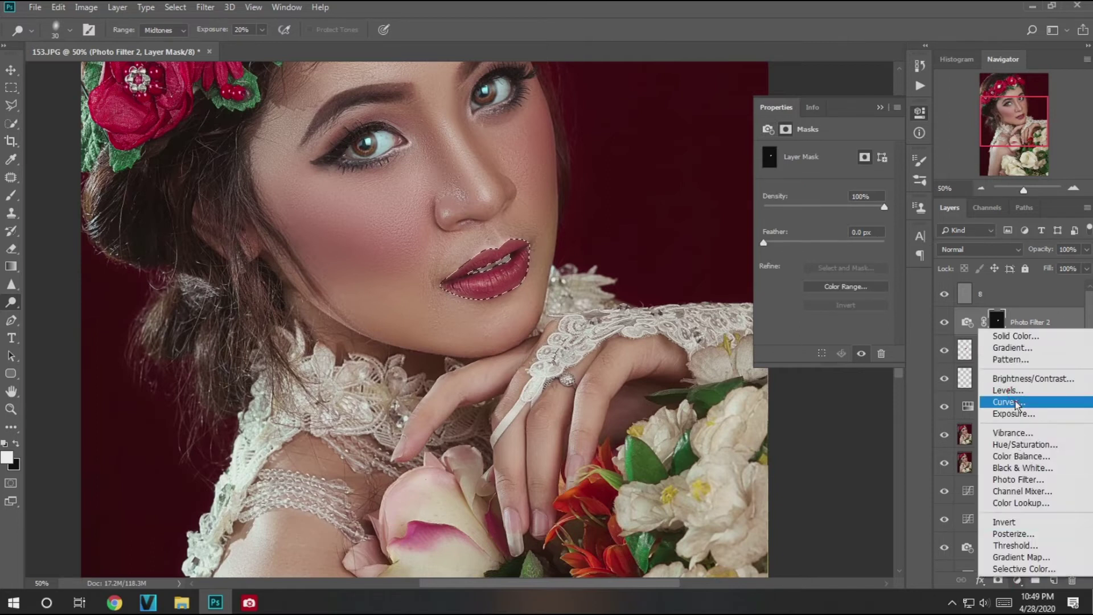
left_click(1002, 404)
mouse_move(830, 238)
left_mouse_down()
mouse_move(796, 199)
mouse_move(811, 197)
mouse_move(845, 251)
mouse_move(827, 251)
mouse_move(822, 279)
mouse_move(835, 225)
left_mouse_up()
Step: Add a Selective Color layer with Reds Cyan -19, Magenta +18, Black -6, then select Yellows
left_click(1017, 579)
left_click(1019, 564)
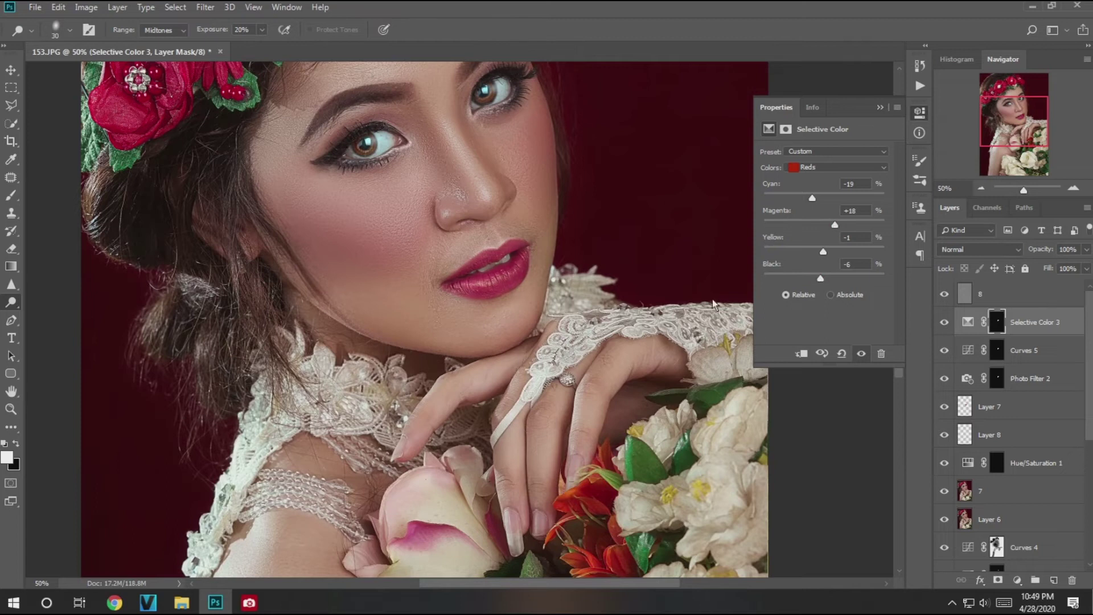
key("ctrl+minus")
left_click_drag(823, 279, 820, 278)
left_click_drag(837, 229, 804, 197)
left_click(820, 167)
left_click(814, 178)
Step: Zoom in on the face and bring up the Brush size and hardness settings
key("ctrl+plus")
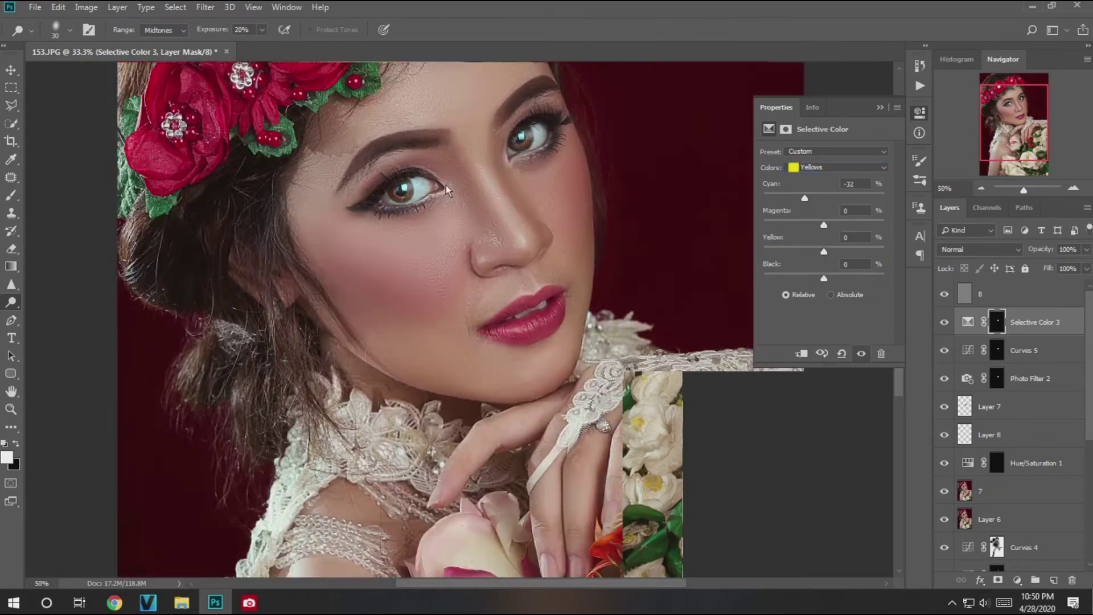
key("ctrl+plus")
key("b")
right_click(467, 341)
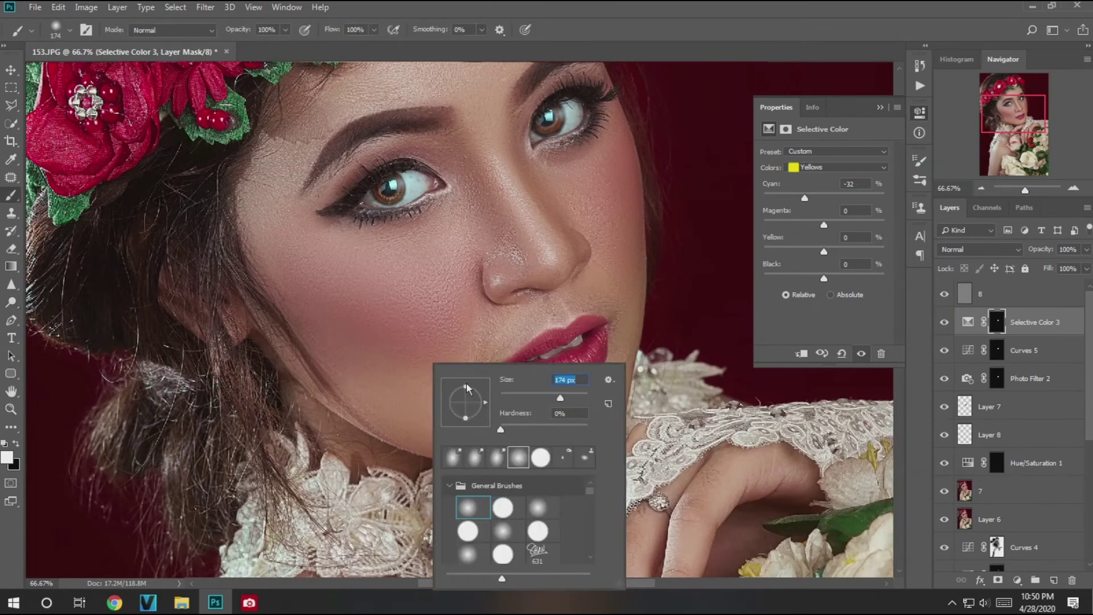
Step: Create new eyeshadow Layer 9 and set cyan as the paint colour
left_click(7, 457)
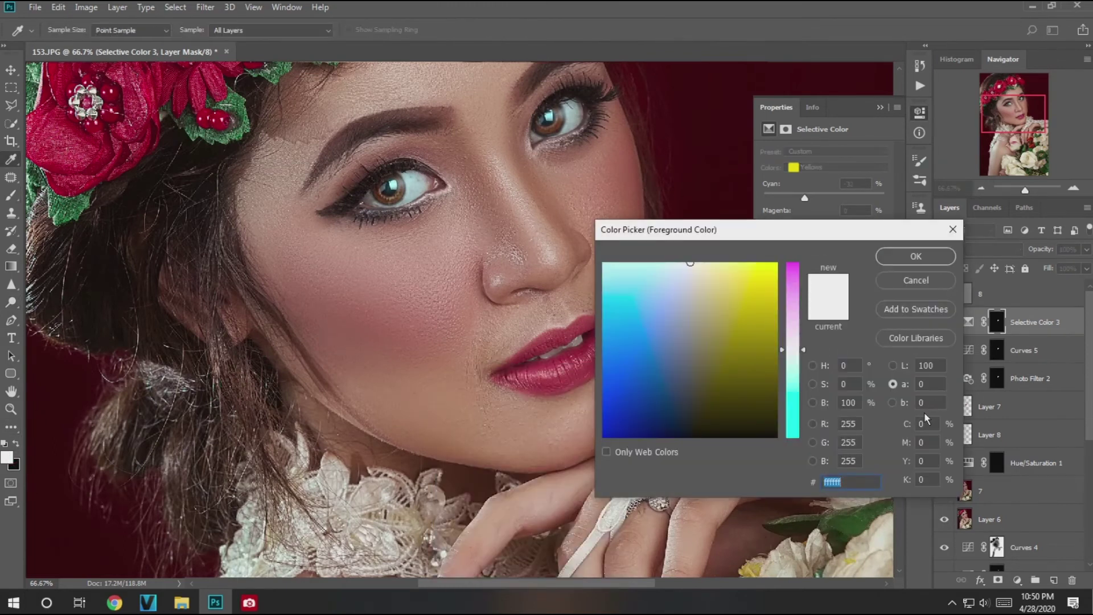
key("Return")
key("ctrl+shift+alt+n")
right_click(363, 196)
key("Escape")
left_click(353, 204)
key("ctrl+z")
left_click(6, 457)
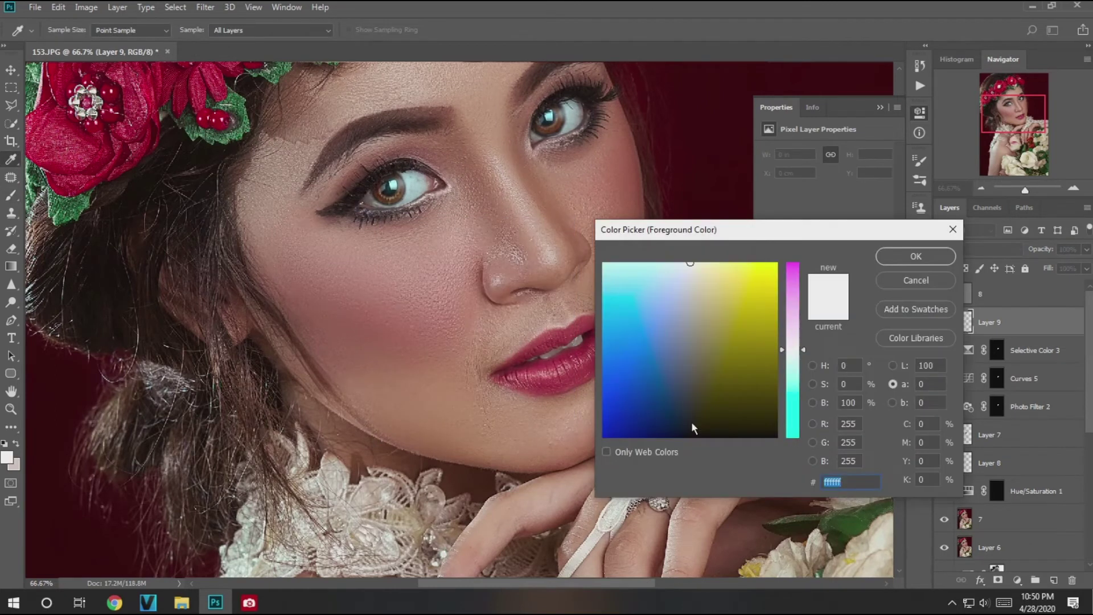
key("Return")
Step: Paint cyan over both eyelids and along the left lower lid
mouse_move(342, 196)
left_mouse_down()
mouse_move(422, 170)
mouse_move(415, 182)
left_mouse_up()
left_click_drag(543, 122, 600, 77)
key("bracketleft")
left_click_drag(349, 209, 411, 199)
Step: Apply Curves to the paint: lower Green, raise Red's black point, pull down Blue's top
key("ctrl+m")
key("alt+4")
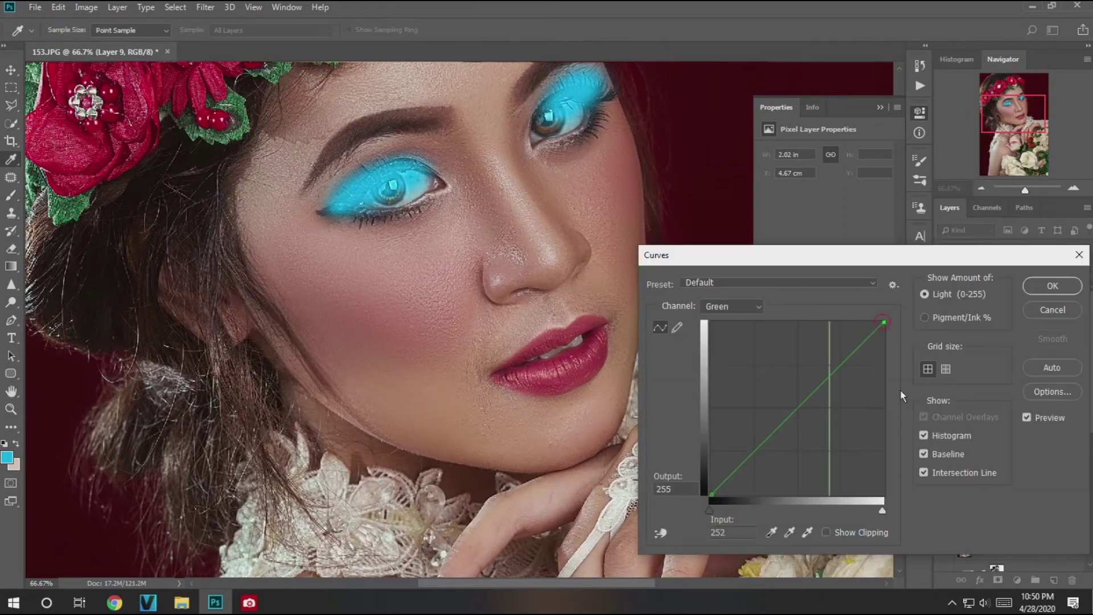
left_click_drag(884, 322, 904, 360)
key("alt+3")
left_click_drag(711, 494, 712, 441)
key("alt+4")
key("alt+2")
key("alt+5")
left_click_drag(884, 323, 890, 377)
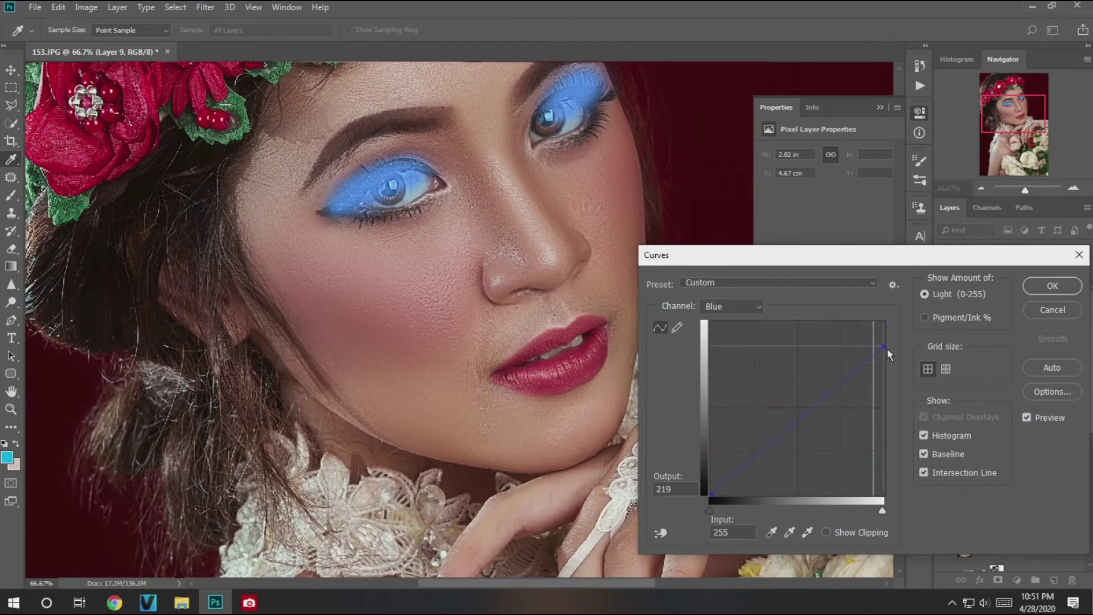
left_click(1059, 286)
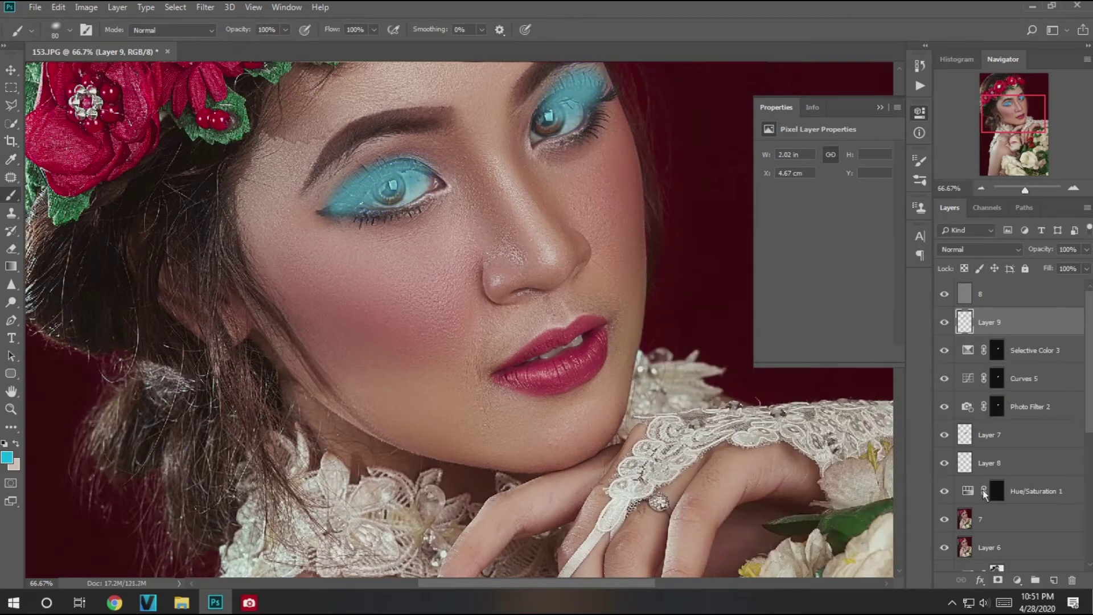
Step: Try Soft Light and Divide blend modes, then settle Layer 9 on Vivid Light
left_click(979, 250)
left_click(968, 432)
left_click(976, 250)
left_click(973, 450)
left_click(976, 250)
left_click(965, 538)
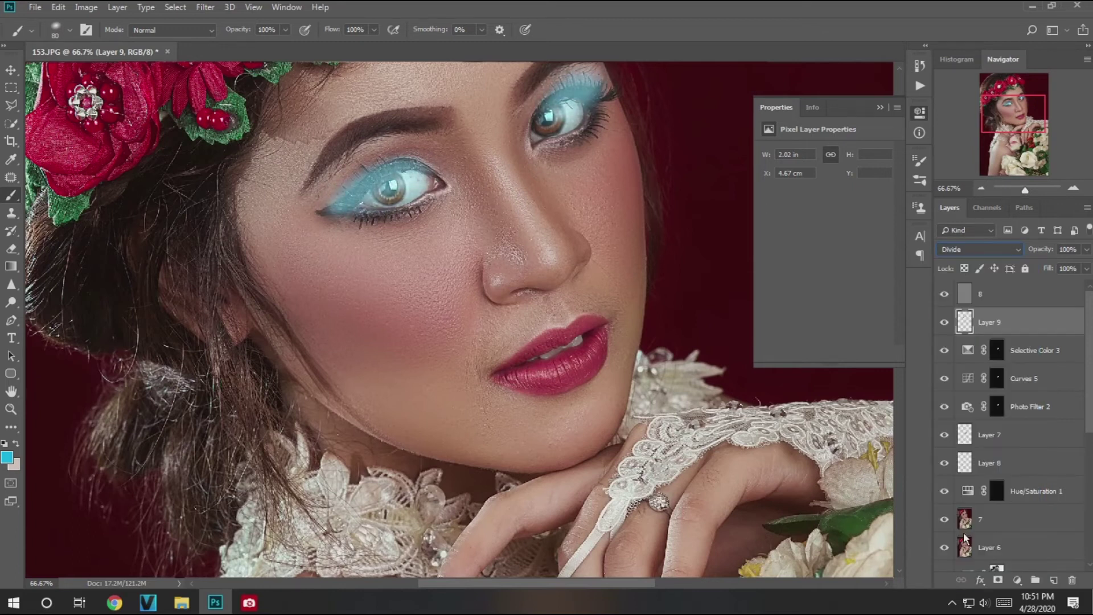
left_click(11, 87)
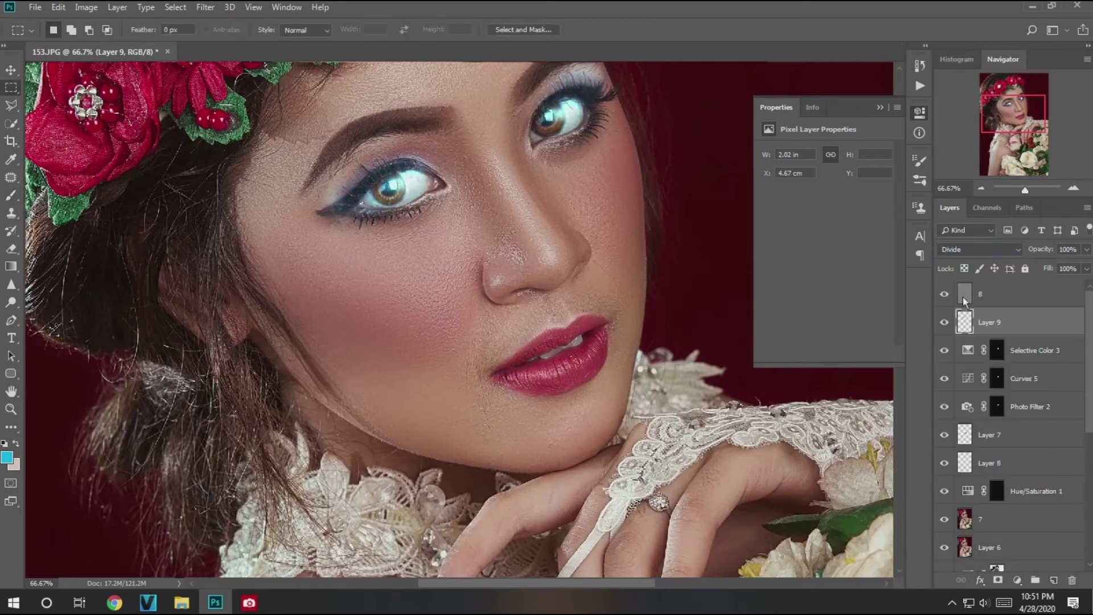
left_click(974, 252)
left_click(971, 450)
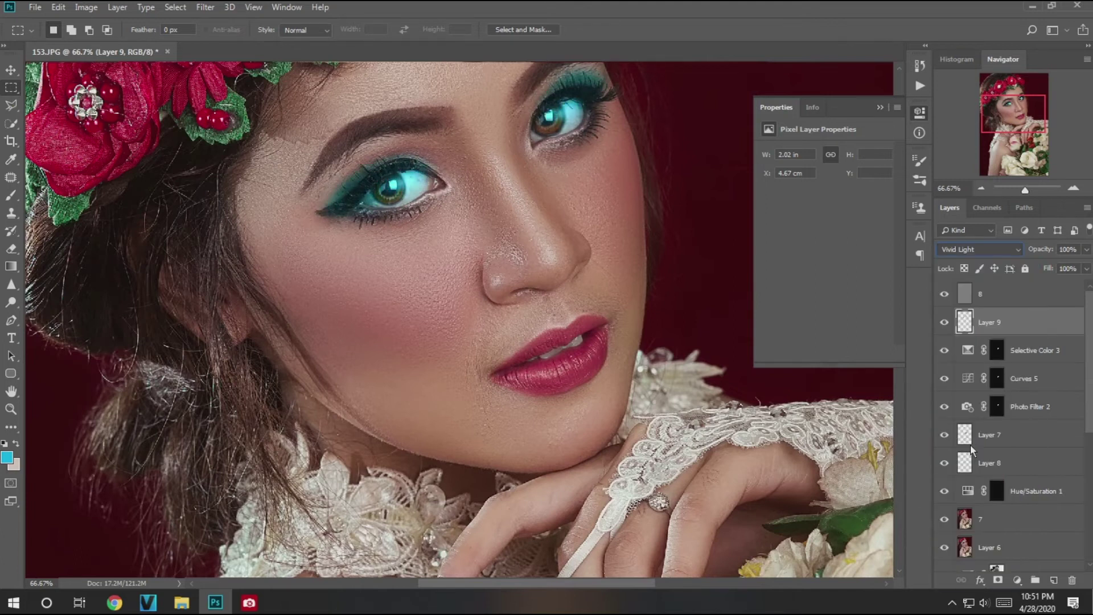
Step: Add a layer mask to Layer 9 and hide the colour over both irises
left_click(11, 249)
left_click(997, 579)
left_click(4, 443)
left_click_drag(390, 188, 422, 188)
left_click_drag(580, 131, 563, 114)
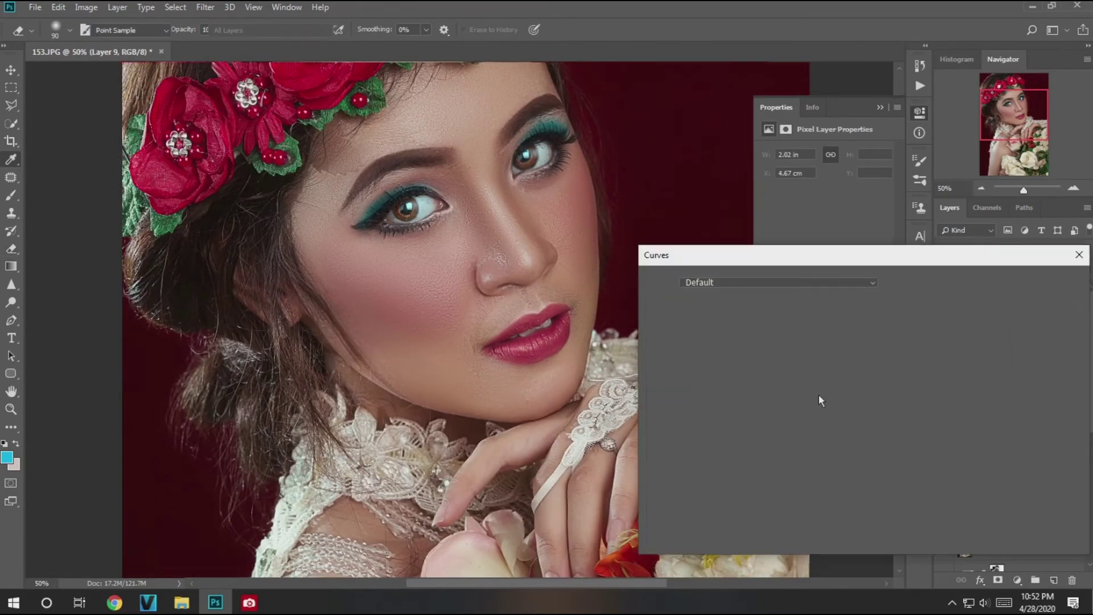
Step: Set the paint colour to magenta 100 and return to the Brush tool
left_click(16, 443)
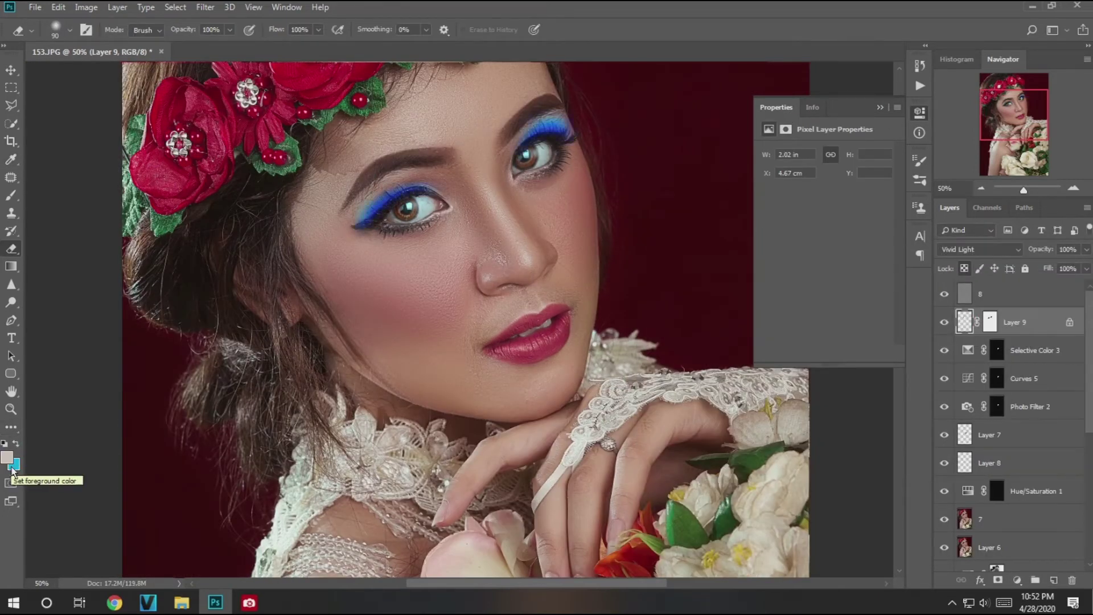
left_click(13, 465)
left_click(927, 442)
type("100")
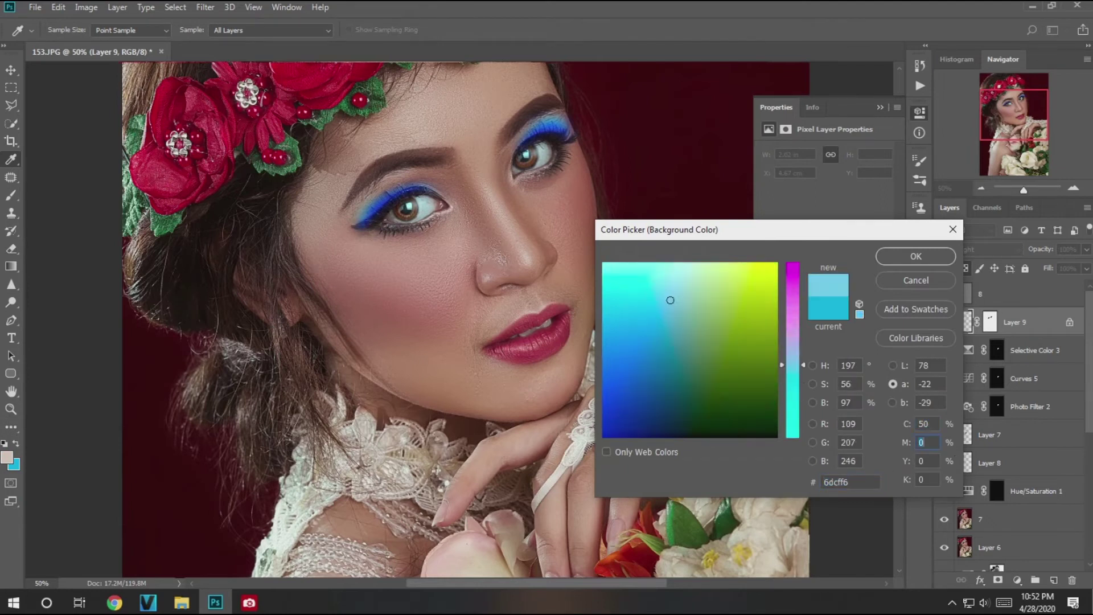
left_click(943, 263)
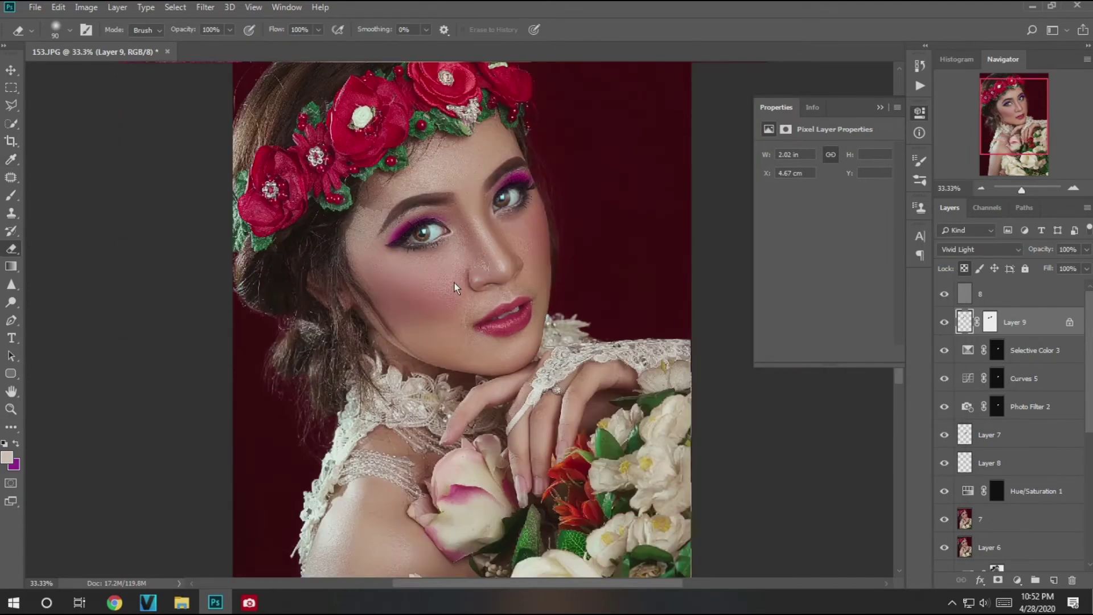
scroll(437, 282, "up", 1)
key("b")
key("x")
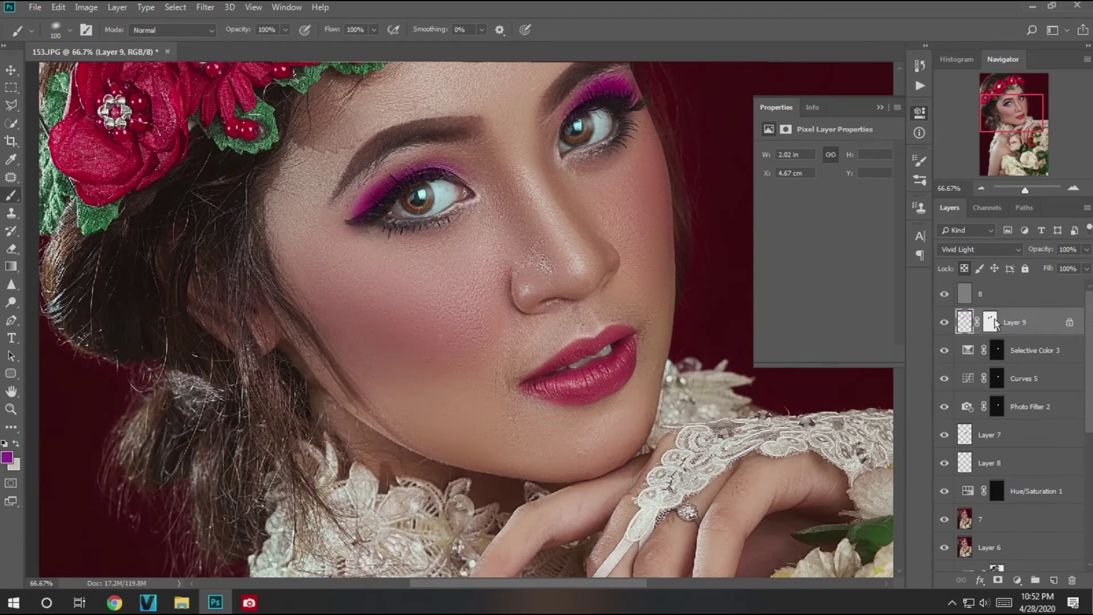
Step: Test a white mask stroke over the left eye, undo it, and select the layer below
left_click(991, 322)
key("d")
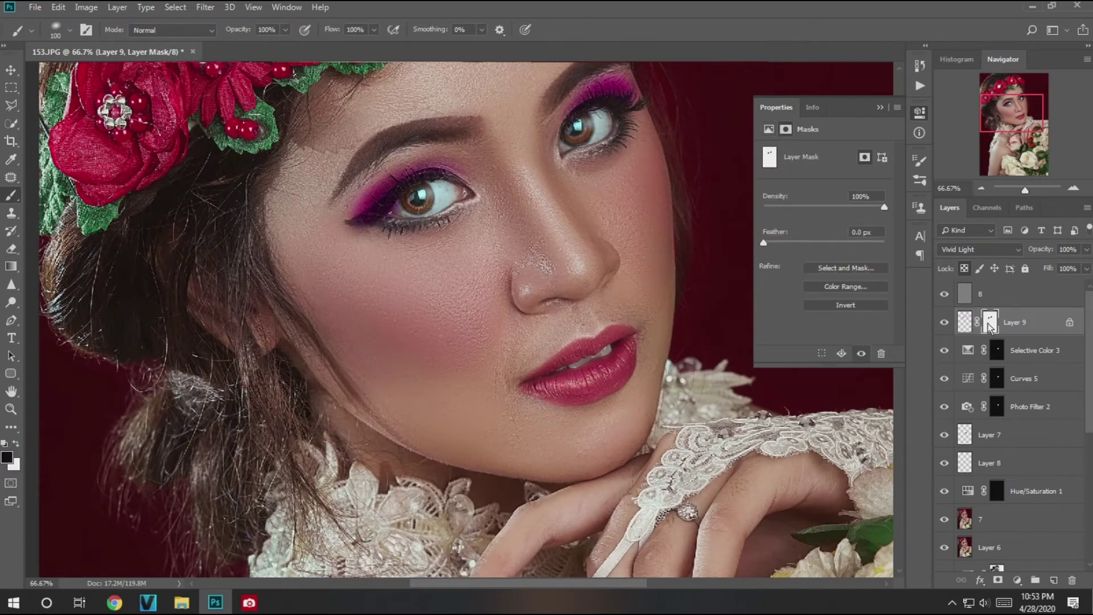
left_click(964, 322)
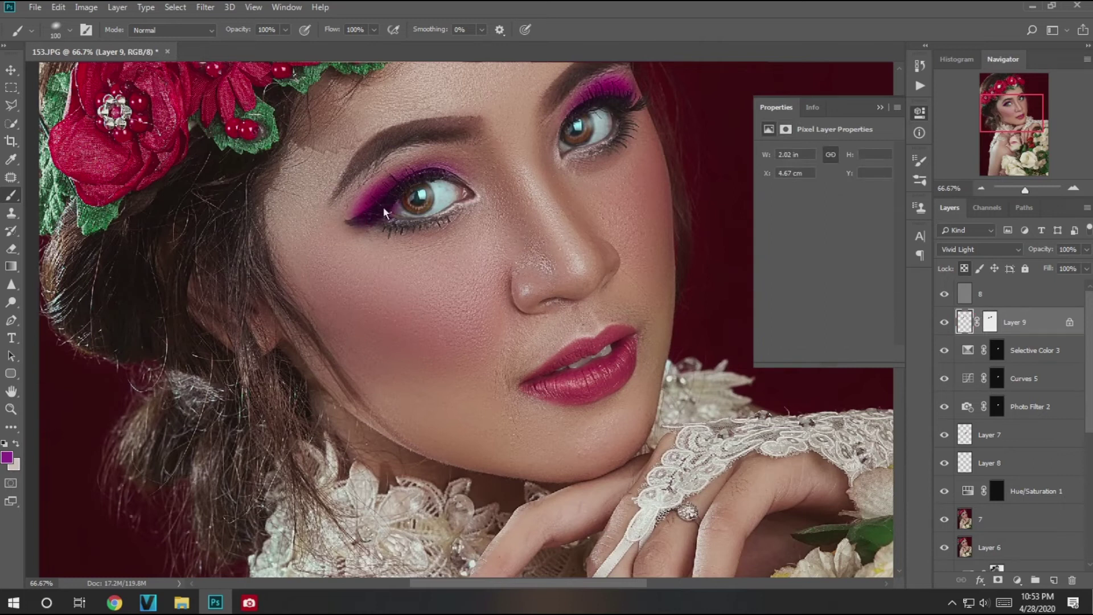
key("ctrl+backslash")
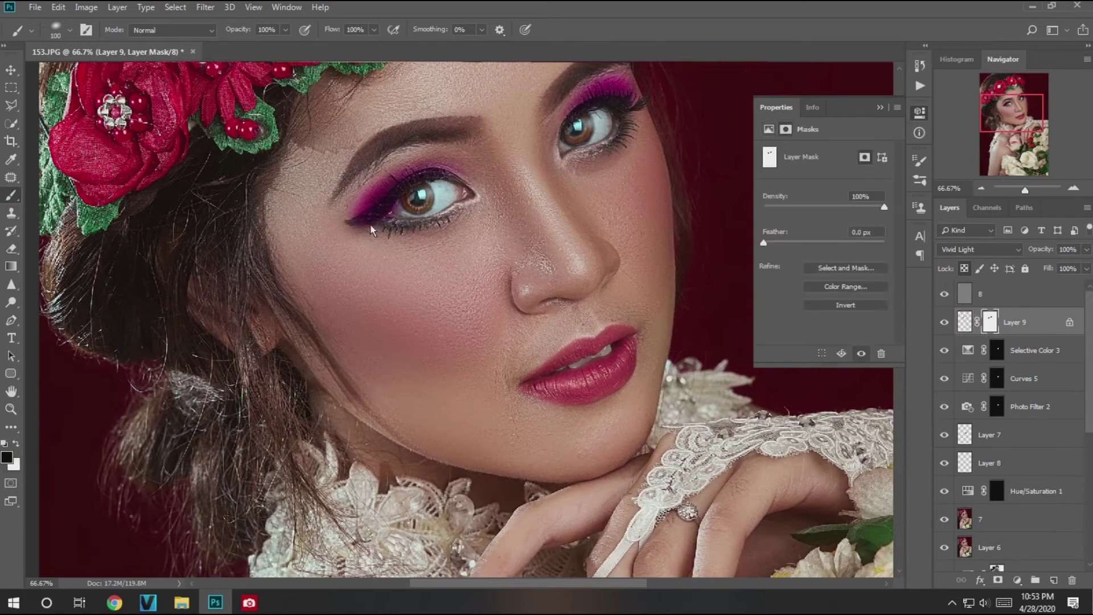
left_click(16, 444)
left_click_drag(402, 200, 445, 211)
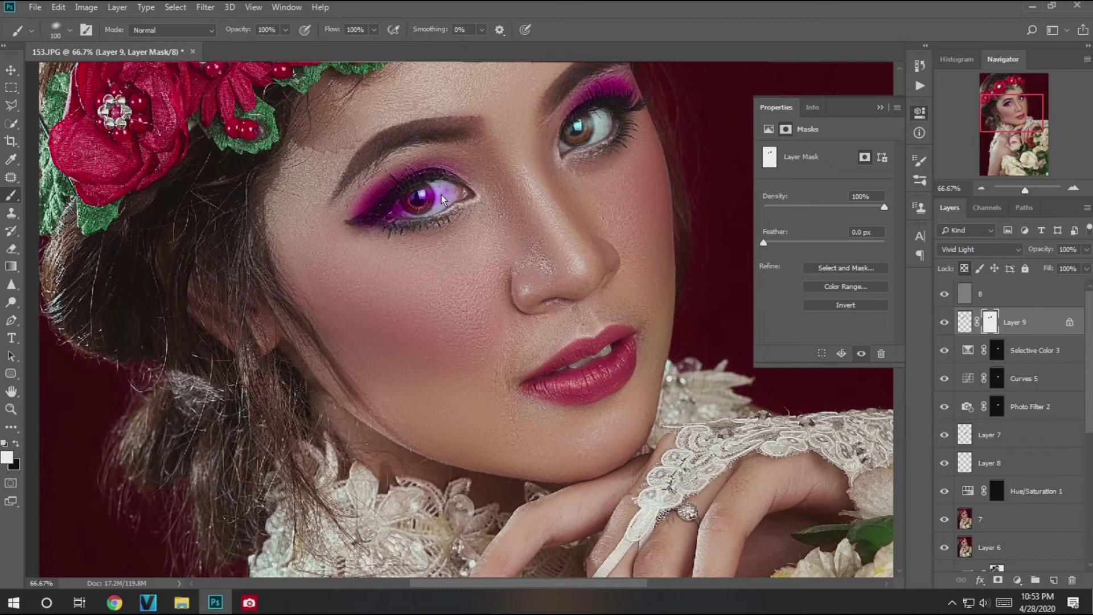
key("ctrl+z")
key("x")
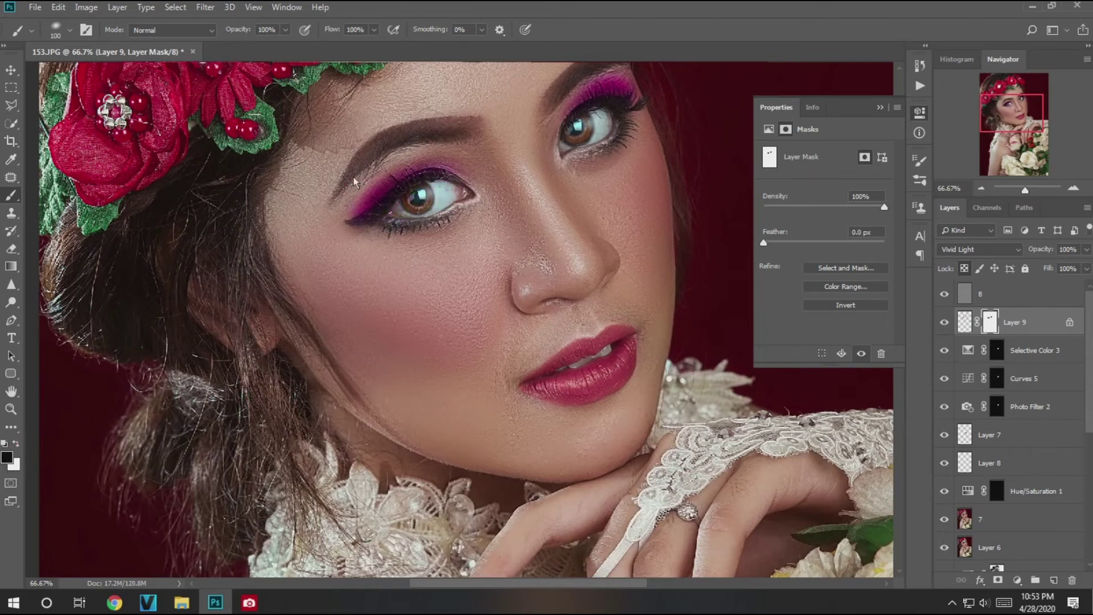
left_click(1024, 350)
Step: Add Layer 10 and paint orange over both upper eyelids
left_click(1053, 579)
left_click(8, 457)
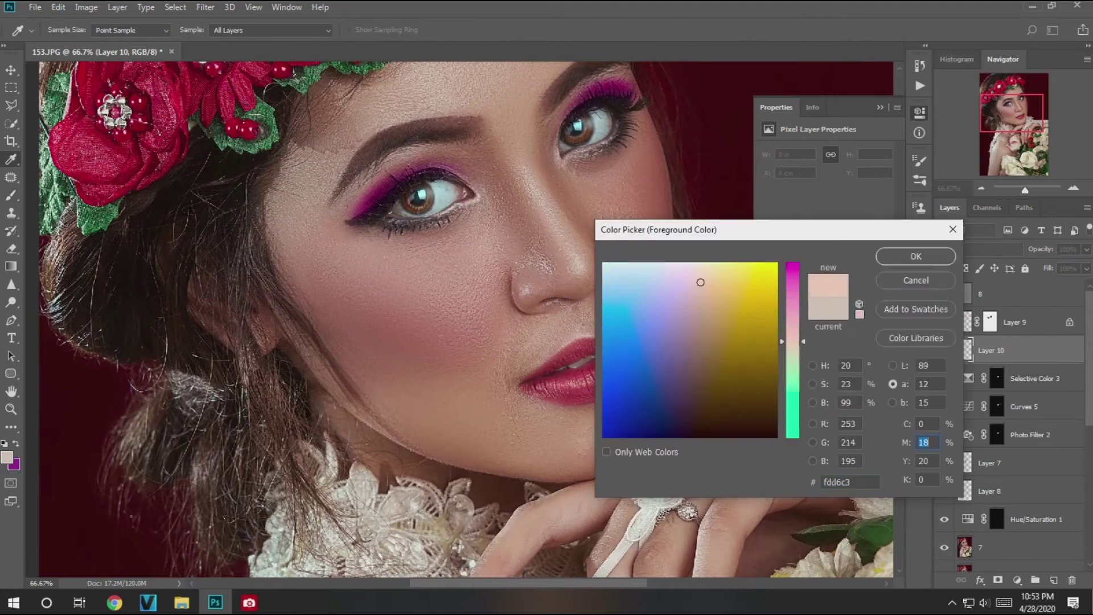
left_click(812, 366)
left_click(739, 312)
left_click(915, 256)
key("b")
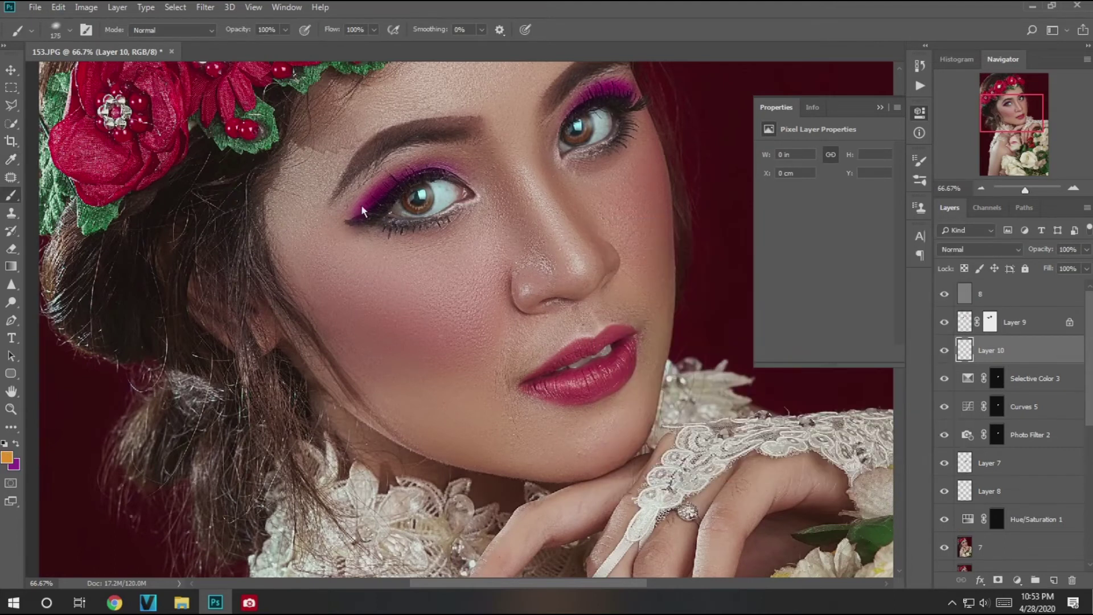
left_click_drag(361, 203, 444, 182)
left_click_drag(614, 93, 608, 112)
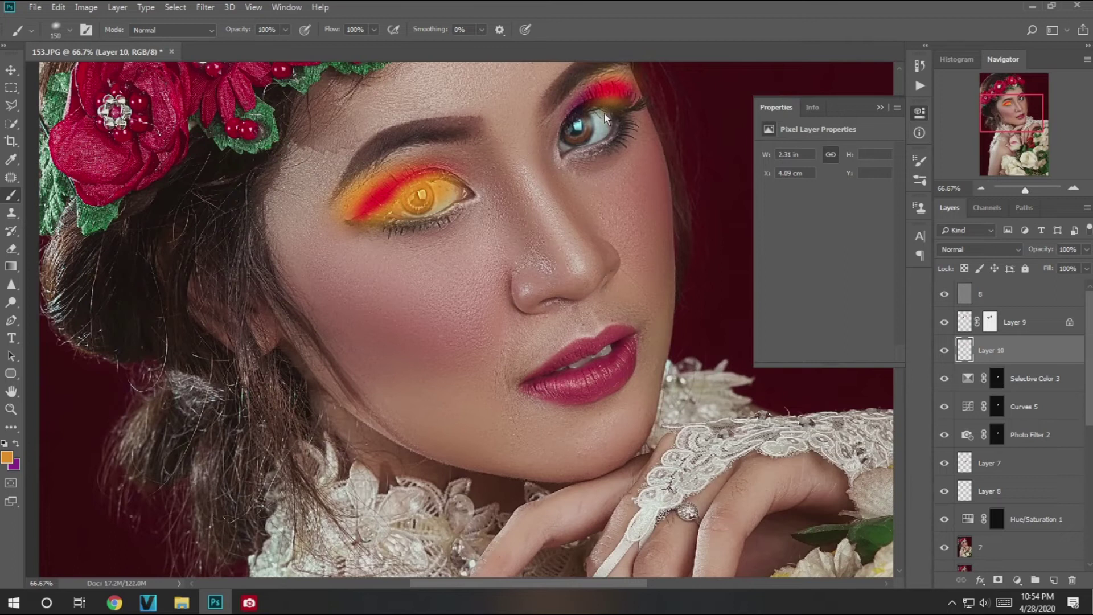
left_click_drag(597, 114, 637, 85)
Step: Mask Layer 10's spill on the left eye and set it to Soft Light after trying Vivid Light
left_click(997, 579)
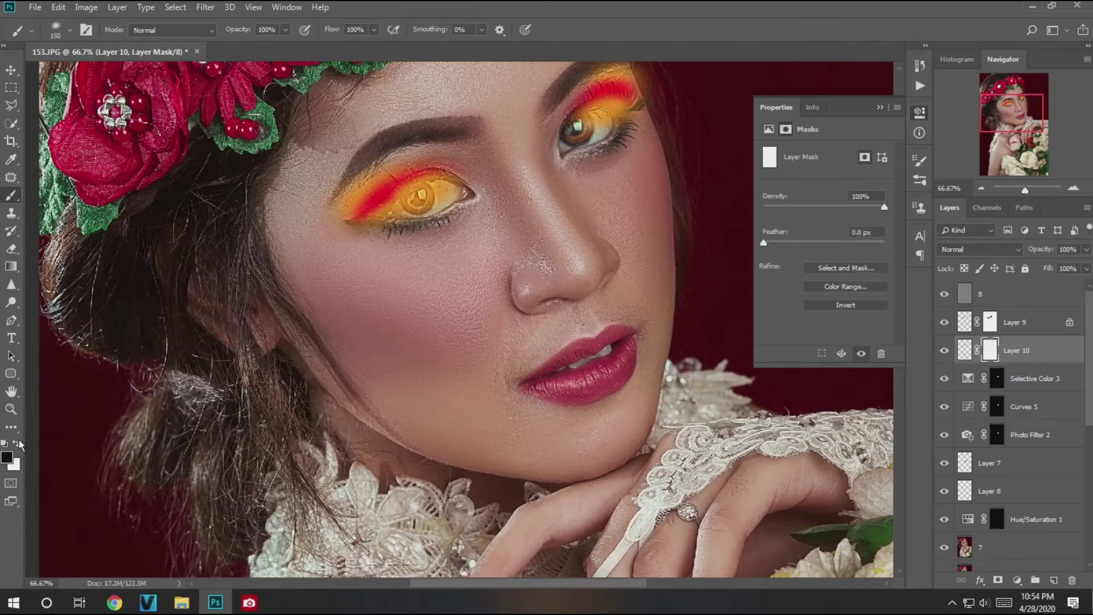
left_click_drag(358, 216, 455, 183)
left_click(978, 248)
left_click(968, 436)
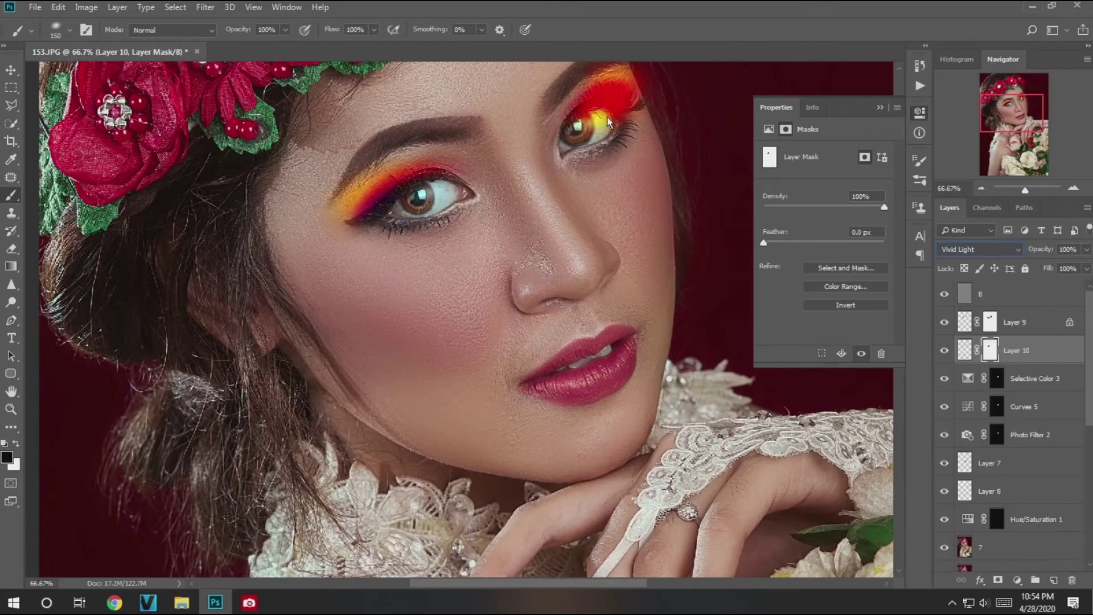
scroll(608, 121, "down", 1)
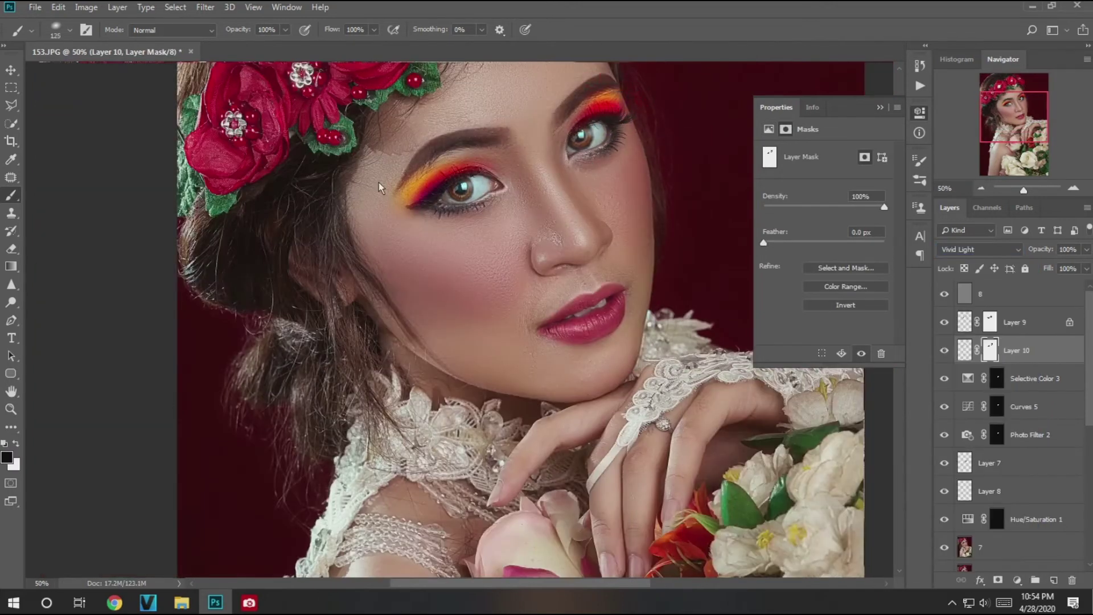
left_click(978, 248)
left_click(979, 409)
Step: Disable the mask, erase orange over the right eye, then delete Layer 10's mask
left_click(963, 350)
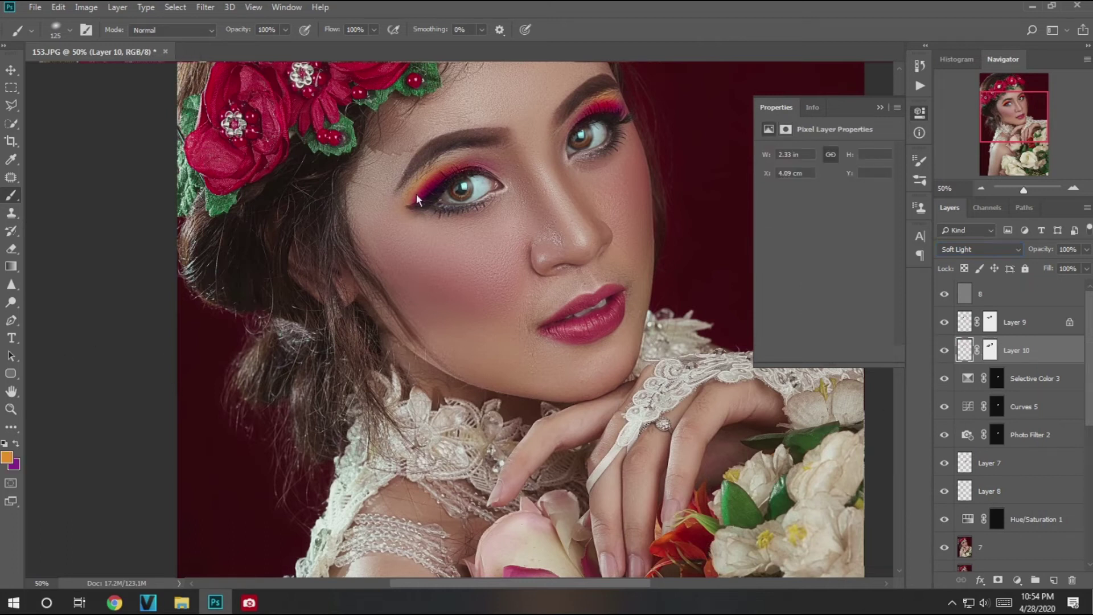
right_click(1025, 350)
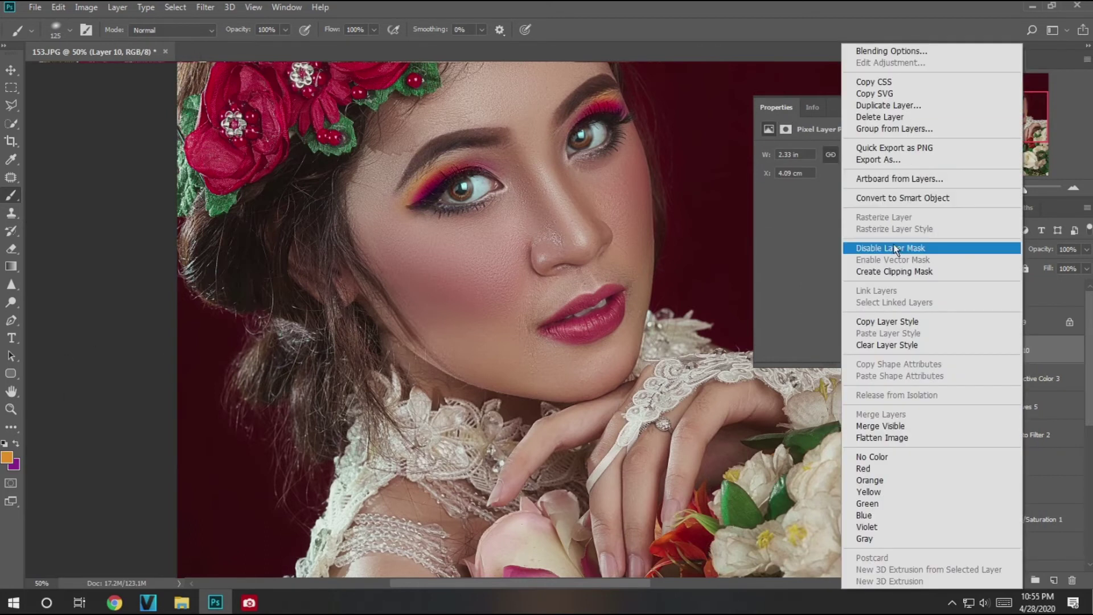
left_click(888, 249)
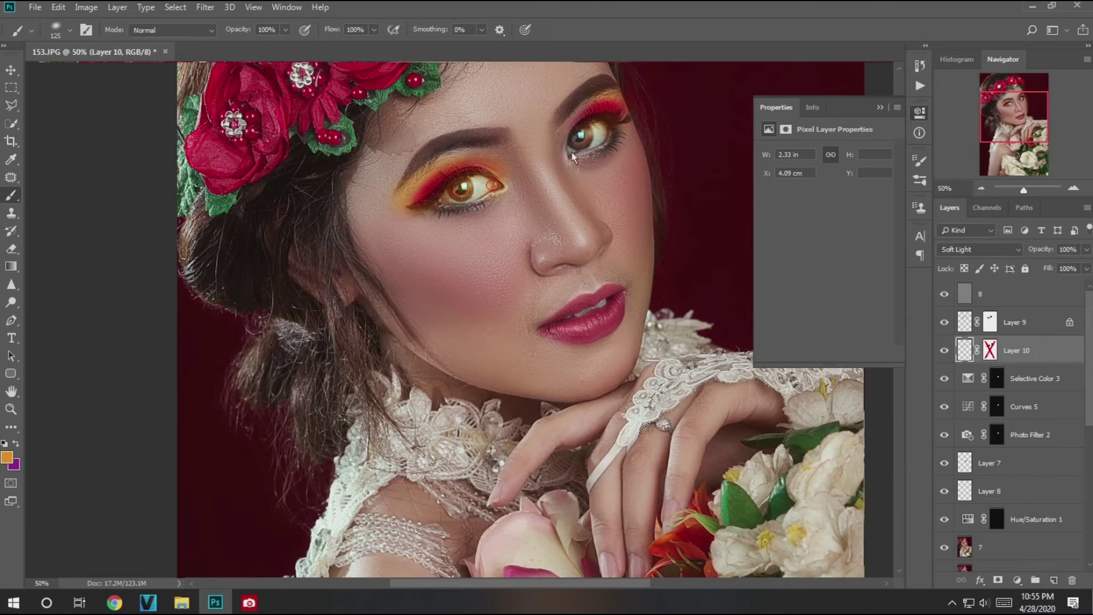
left_click(11, 249)
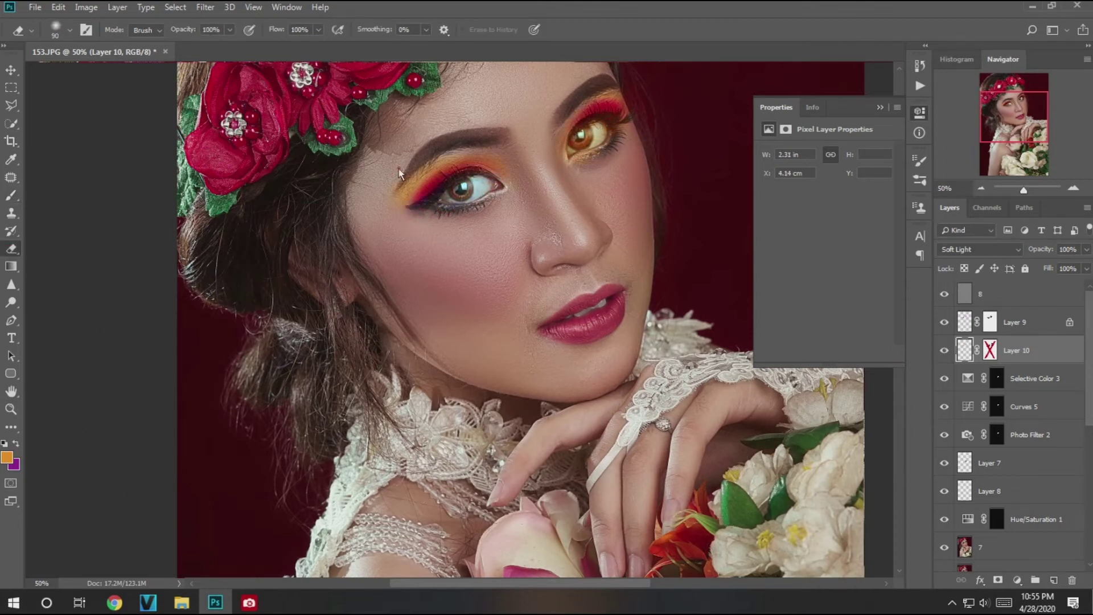
left_click_drag(572, 136, 597, 141)
key("ctrl+minus")
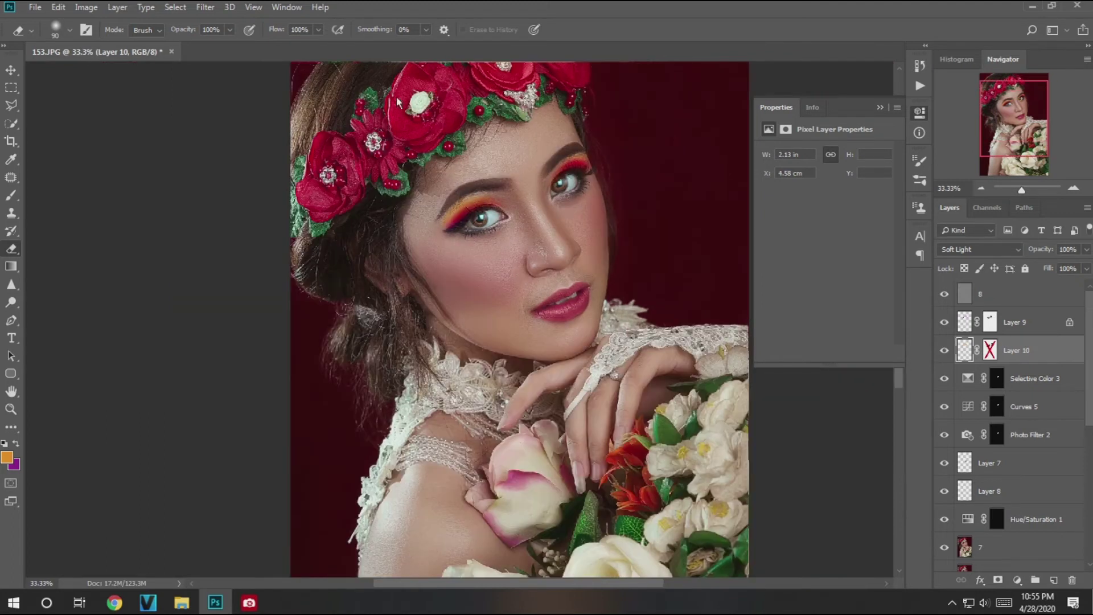
right_click(989, 350)
left_click(996, 380)
Step: Lower Layer 9 to 40% opacity and add a new empty Layer 11
key("ctrl+plus")
left_click(1014, 323)
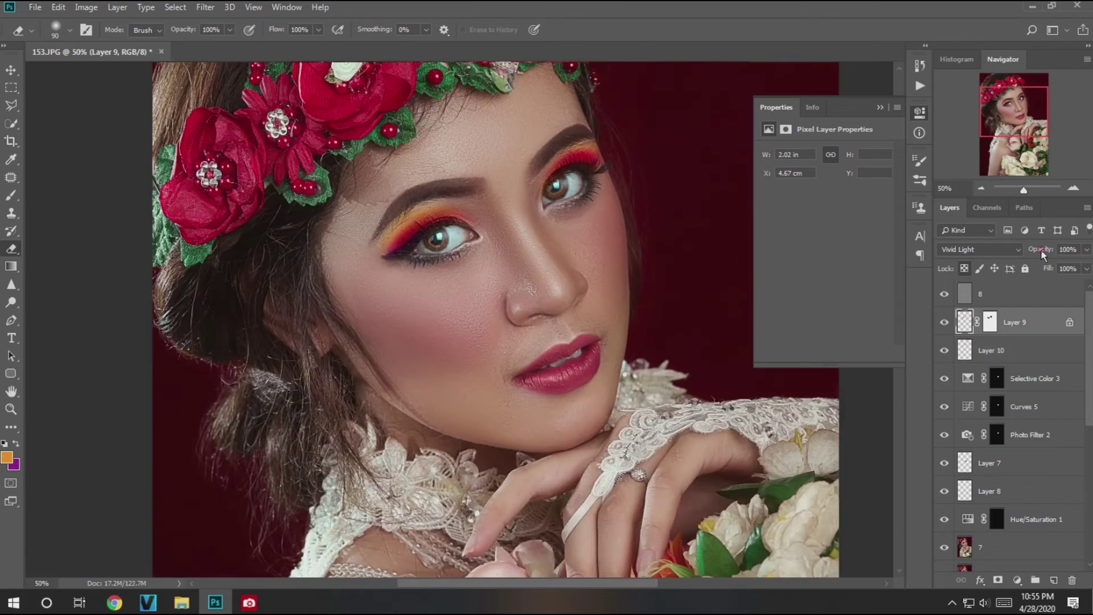
key("ctrl+minus")
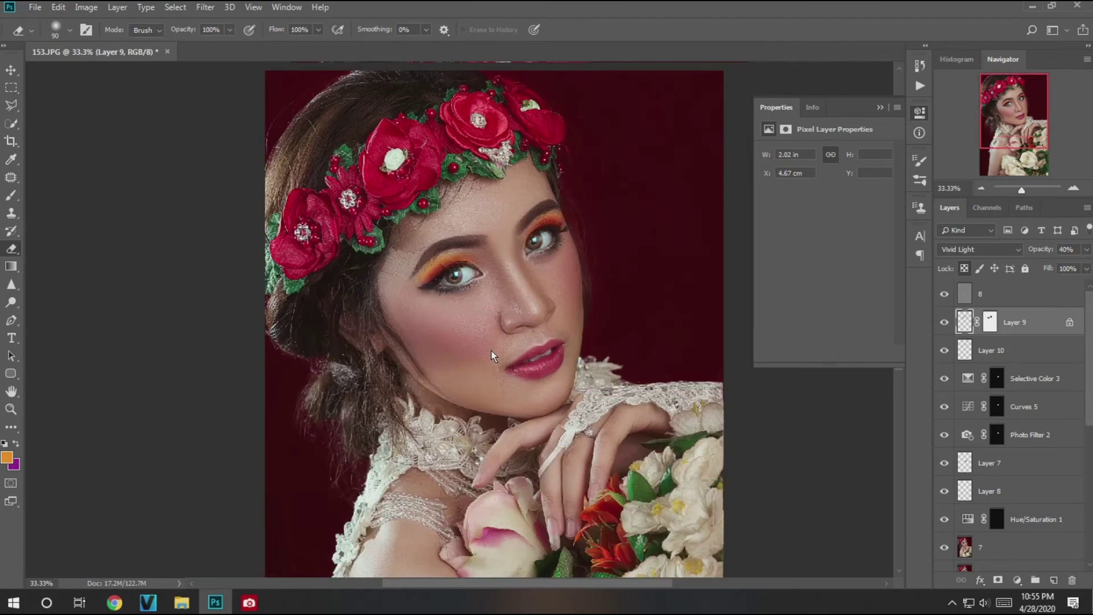
key("b")
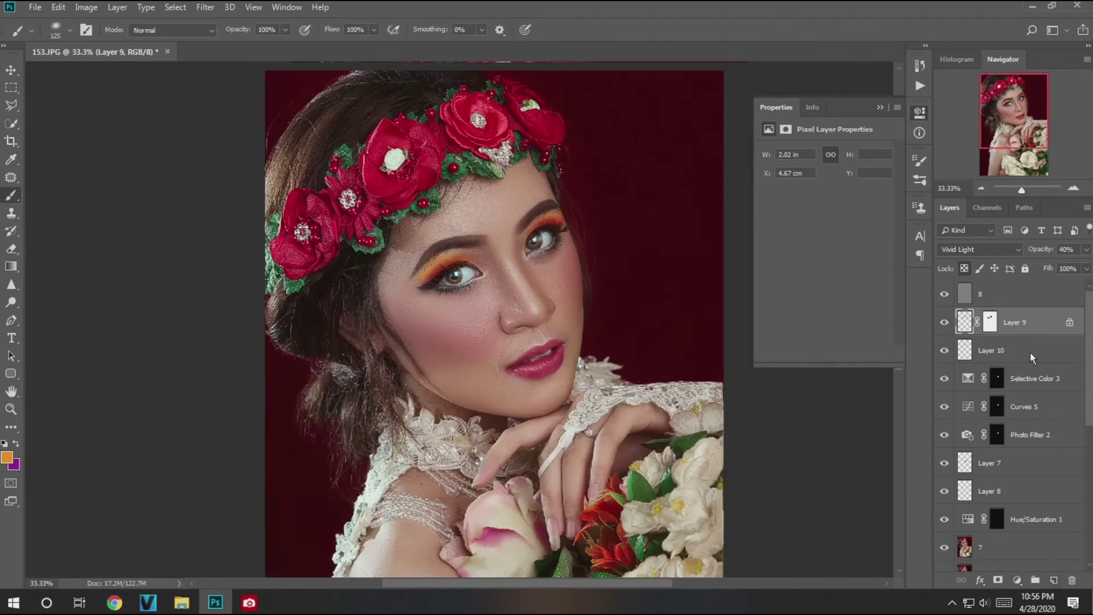
left_click(1053, 579)
left_click(978, 249)
Step: Enlarge the brush to about 259 px and drop its opacity to 10%
right_click(497, 351)
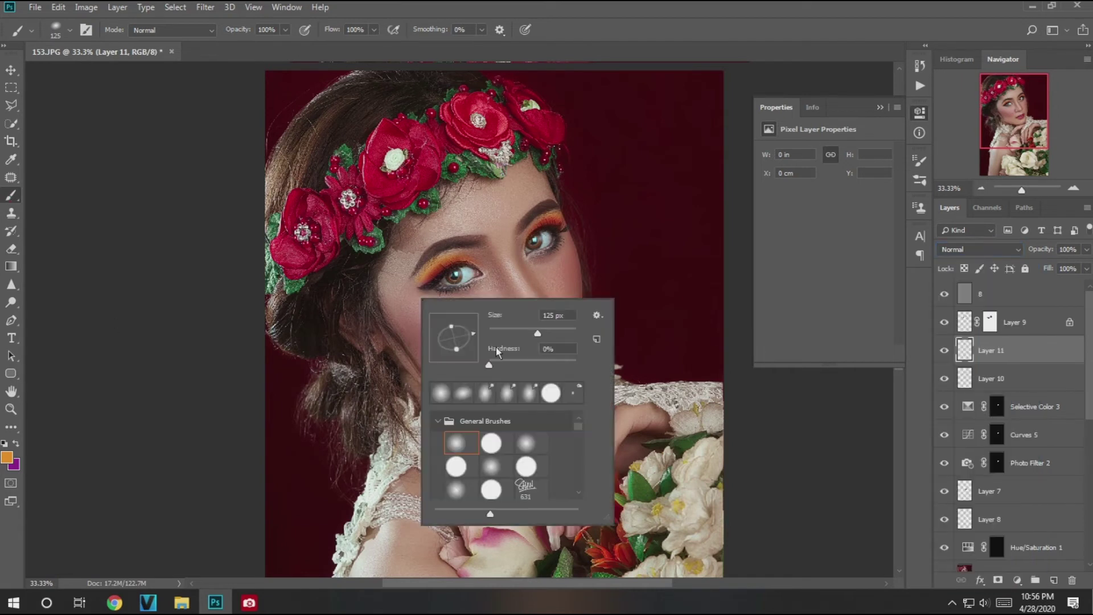
left_click_drag(556, 336, 570, 329)
left_click_drag(415, 301, 474, 355)
key("ctrl+z")
key("1")
Step: Adjust the eraser size between 150 and 175, toggling between brush and eraser
key("e")
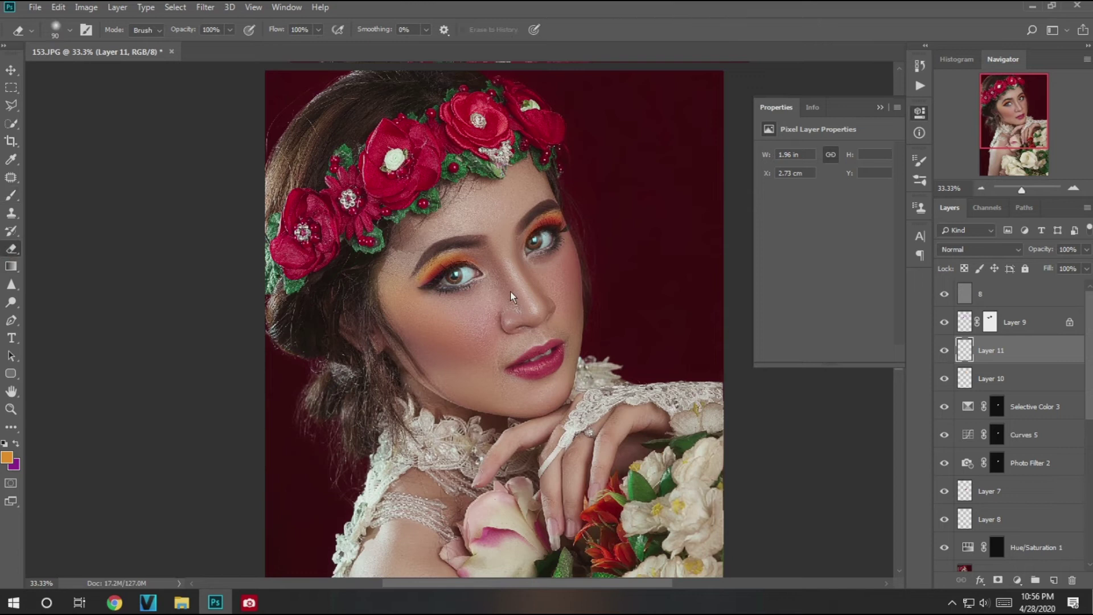
key("bracketright")
key("bracketright")
key("bracketright")
left_click(11, 195)
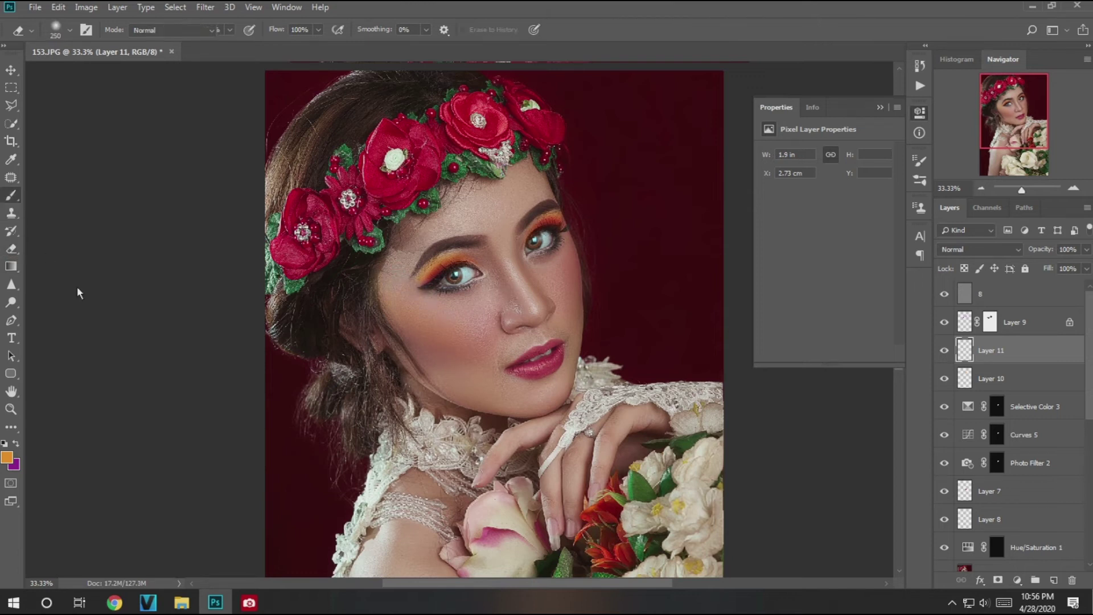
key("e")
key("bracketleft")
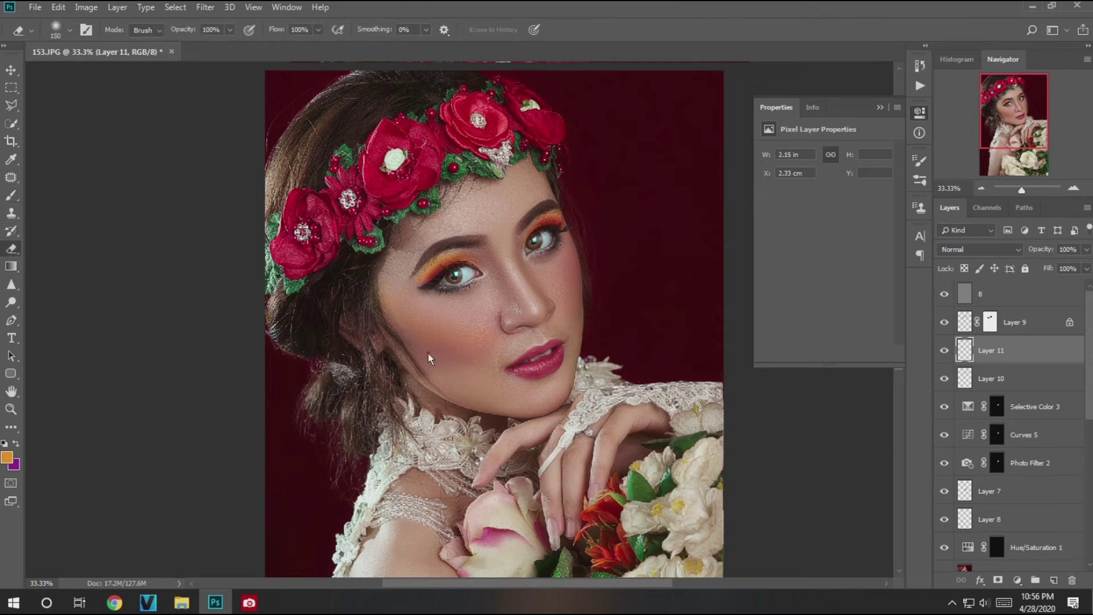
key("b")
key("e")
key("bracketright")
scroll(390, 361, "down", 1)
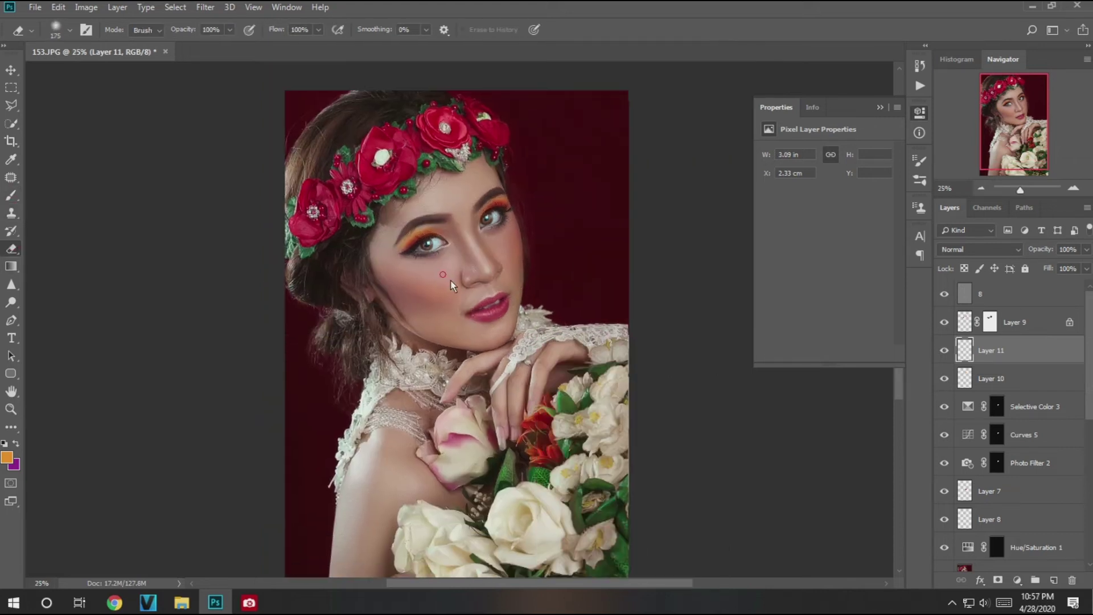
scroll(466, 170, "up", 3)
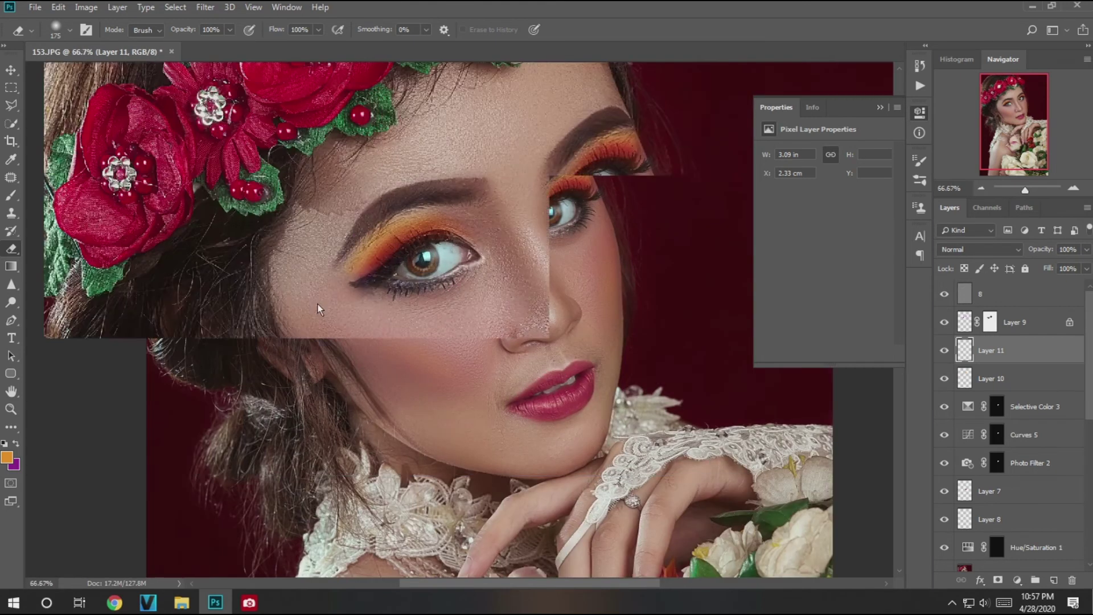
Step: On Layer 10, brush yellow-orange at 50% at the eye corner and erase the stray pink
key("b")
key("alt+bracketleft")
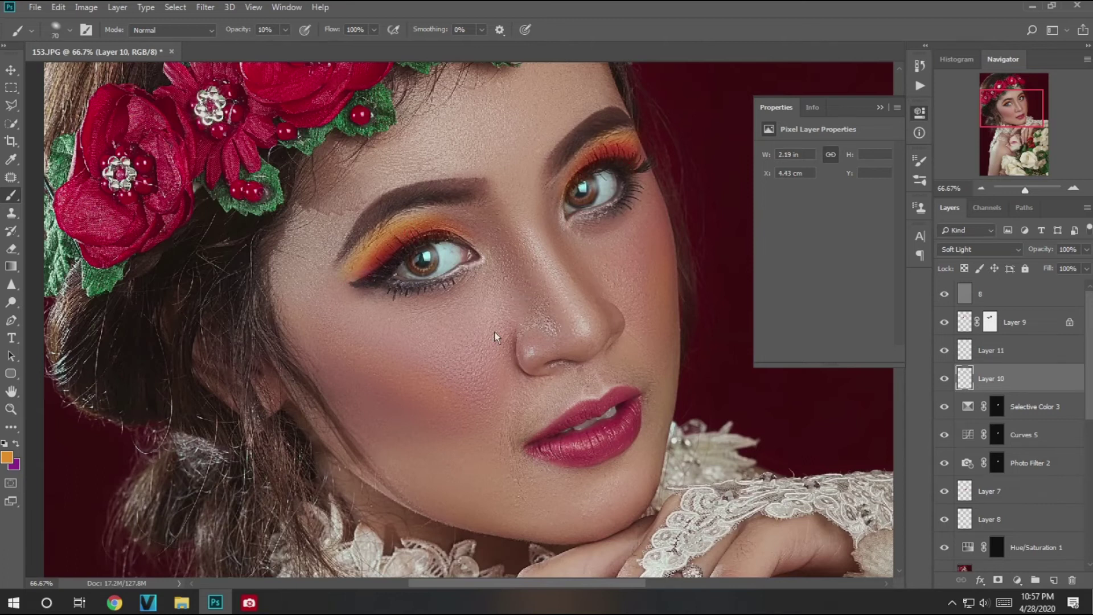
key("5")
left_click_drag(483, 272, 486, 252)
key("e")
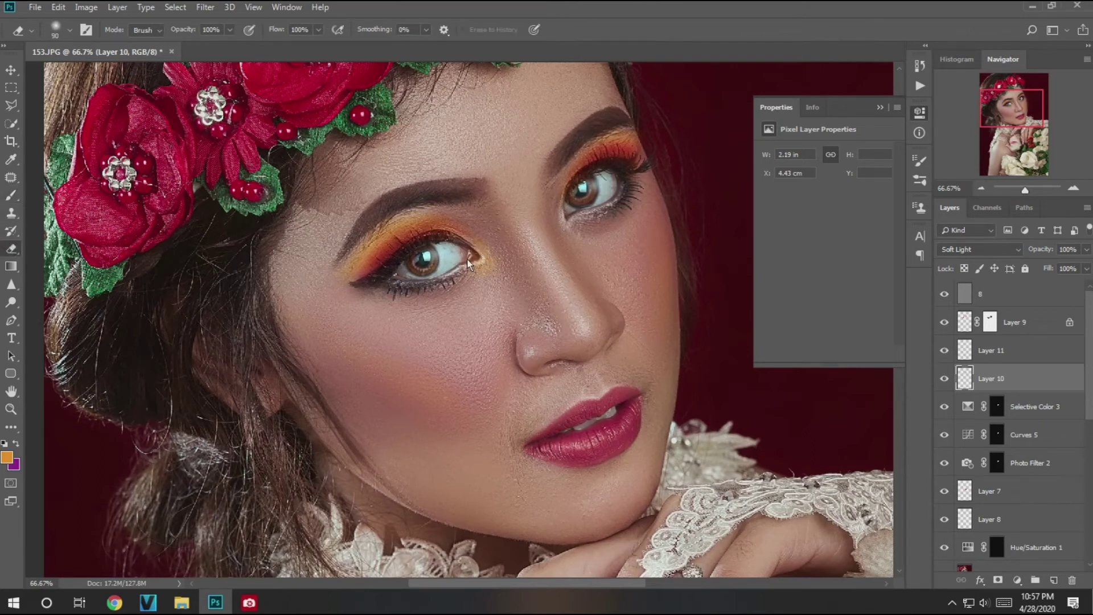
left_click_drag(466, 259, 479, 263)
key("b")
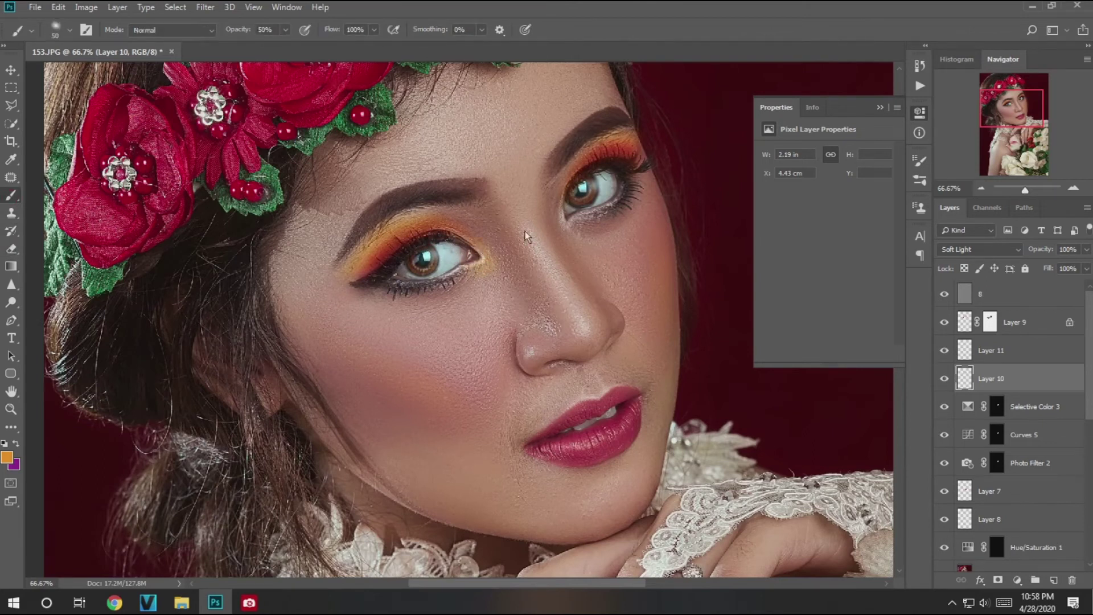
key("e")
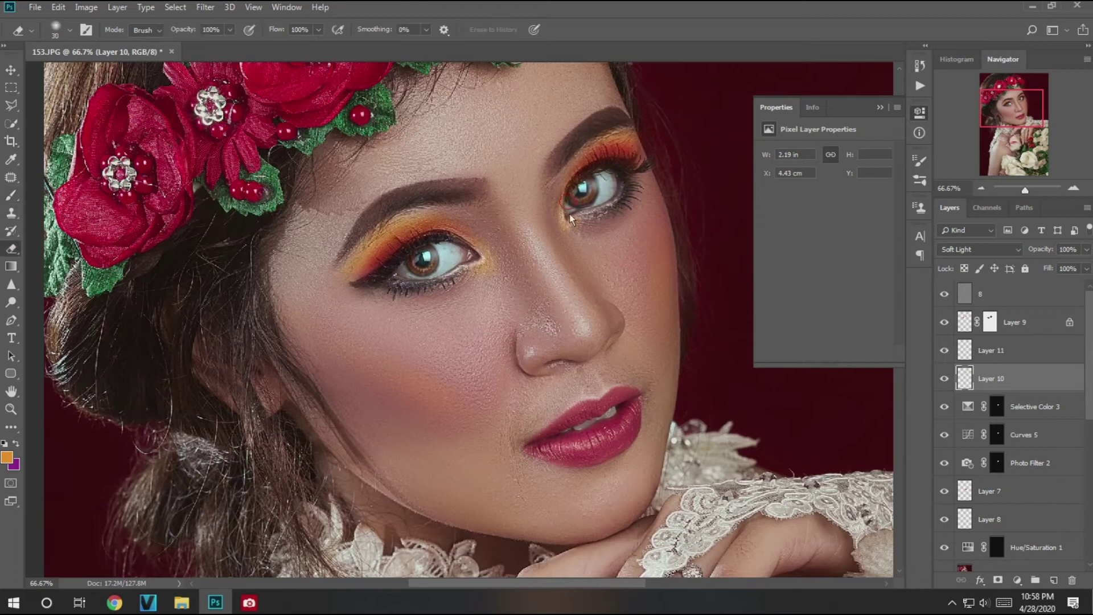
key("ctrl+minus")
key("ctrl+minus")
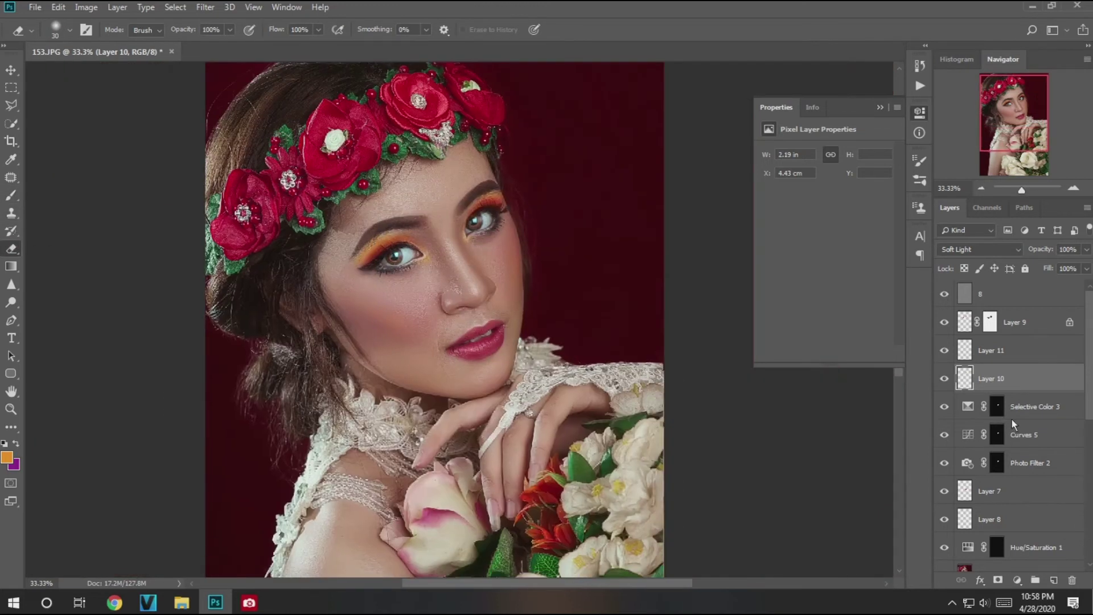
Step: Shift Selective Color 3 Reds to Magenta -3 and Yellow +39
left_click(997, 406)
left_click(837, 167)
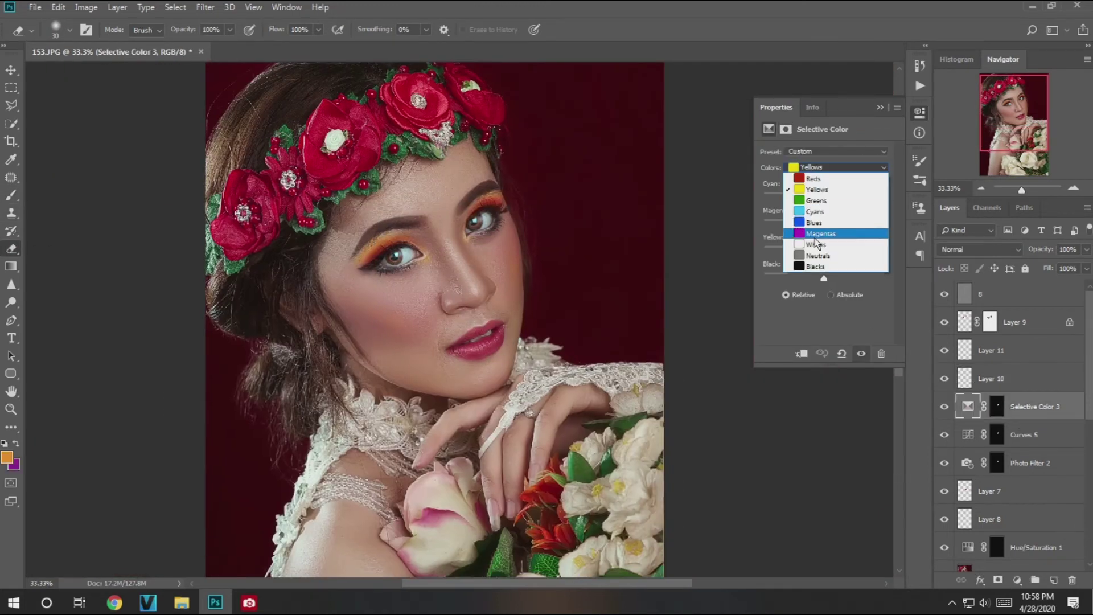
mouse_move(833, 228)
left_mouse_down()
mouse_move(823, 224)
mouse_move(847, 255)
left_mouse_up()
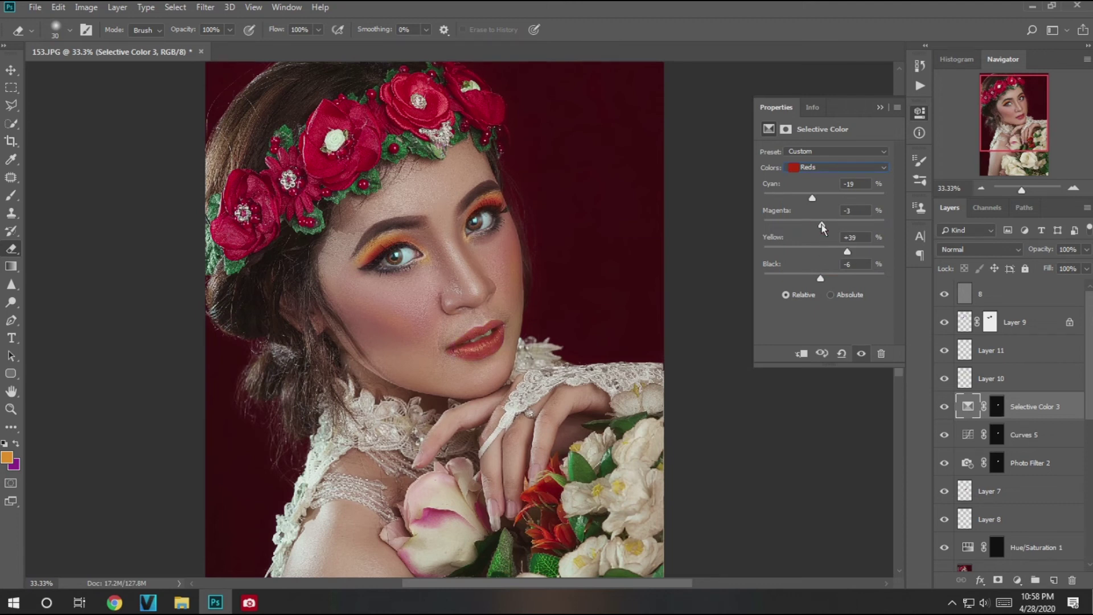
key("ctrl+0")
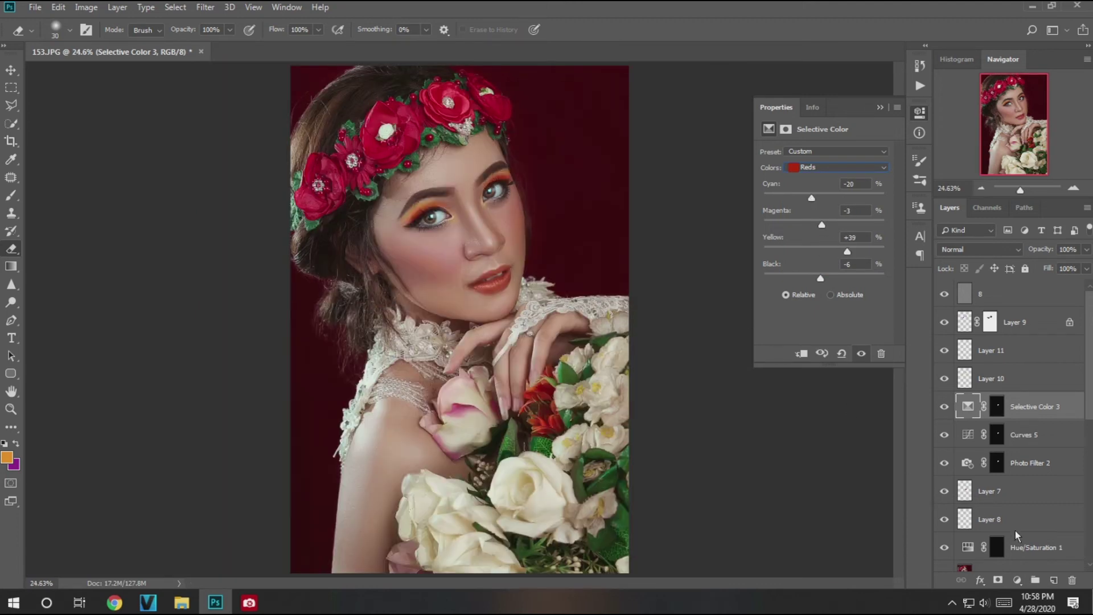
Step: Add Channel Mixer 1 with Red output Red 100, Green -5, Blue +9
left_click(1017, 580)
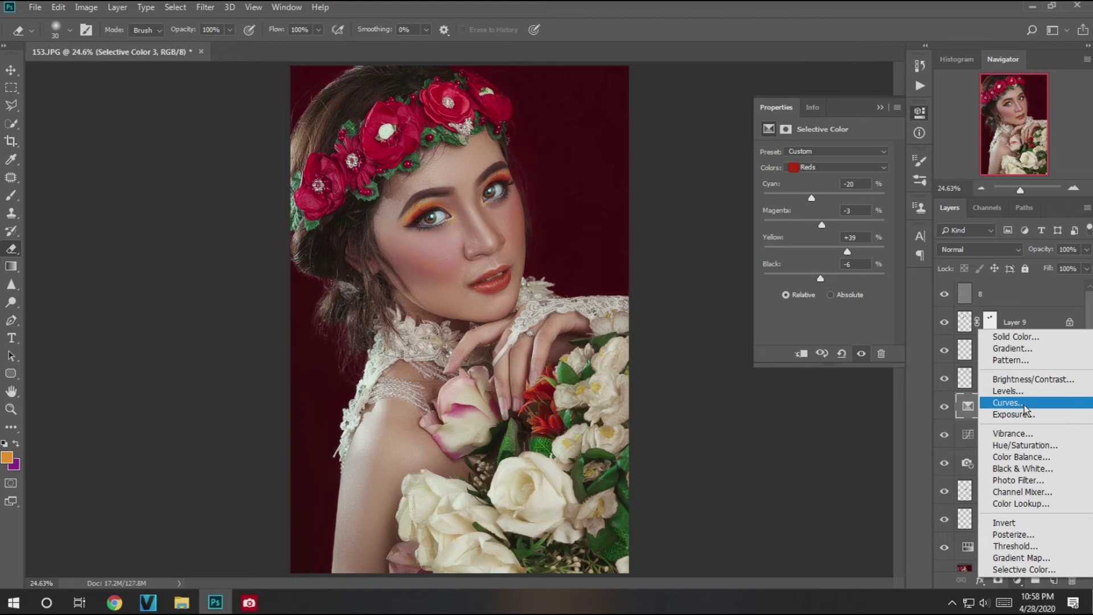
left_click(1023, 491)
left_click_drag(825, 245, 827, 276)
left_click_drag(857, 222, 863, 215)
Step: Add a Curves 6 adjustment layer and place a midpoint on the curve
left_click(1017, 580)
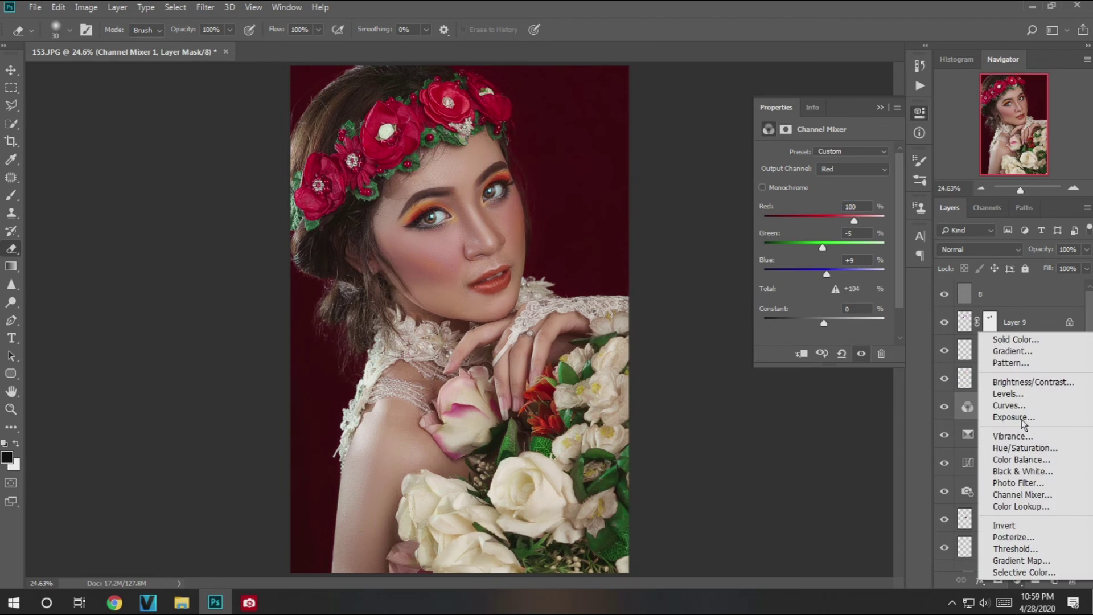
left_click(1019, 410)
left_click(836, 230)
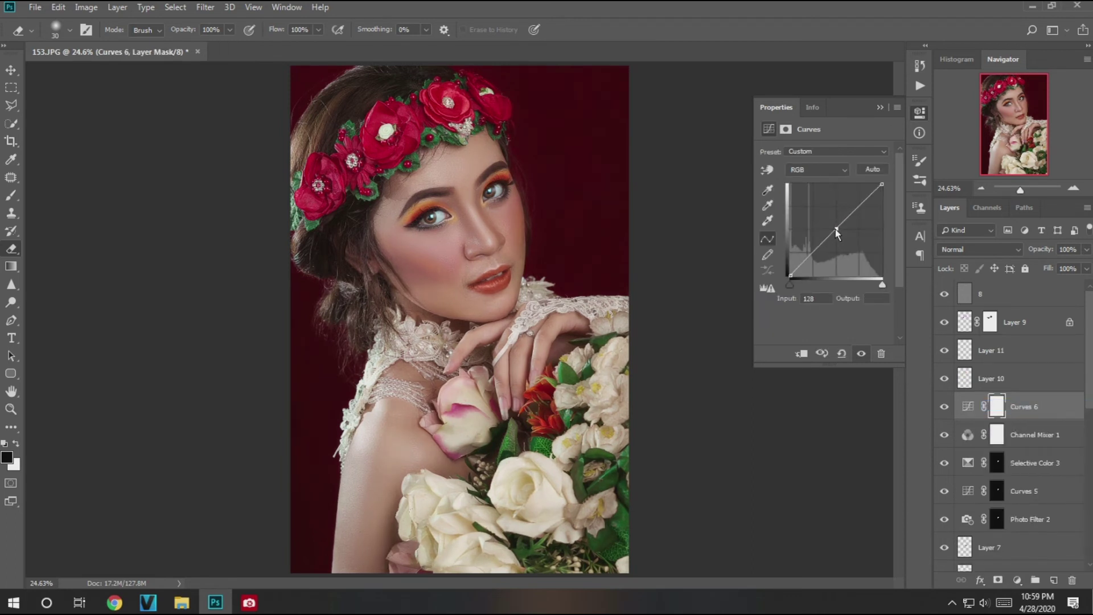
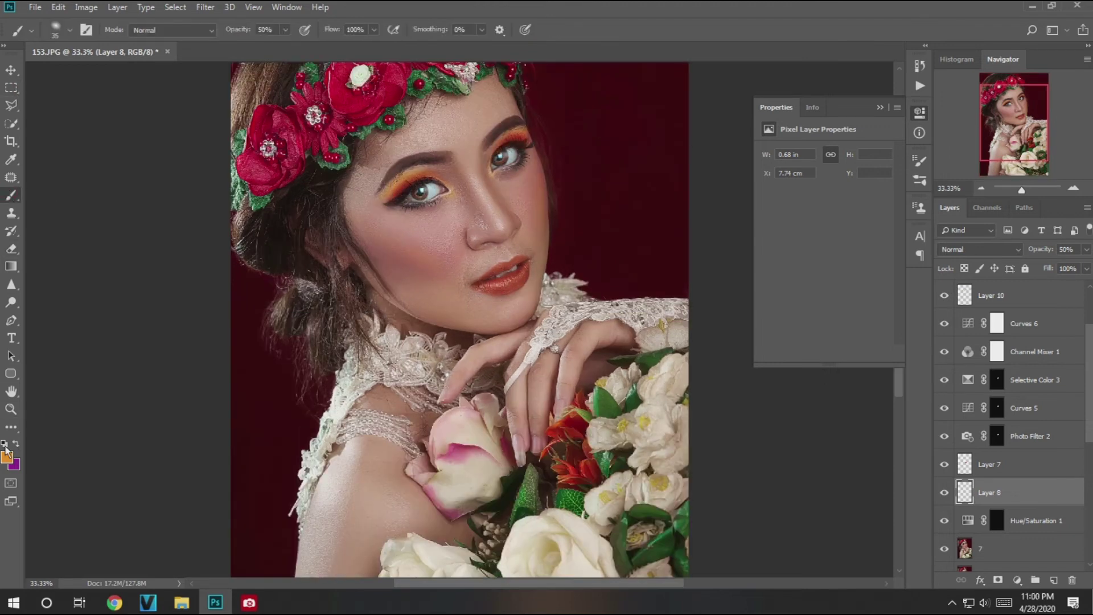
Step: Zoom in on the face and set up a 125 px blending brush
left_click(4, 444)
key("ctrl+plus")
key("ctrl+plus")
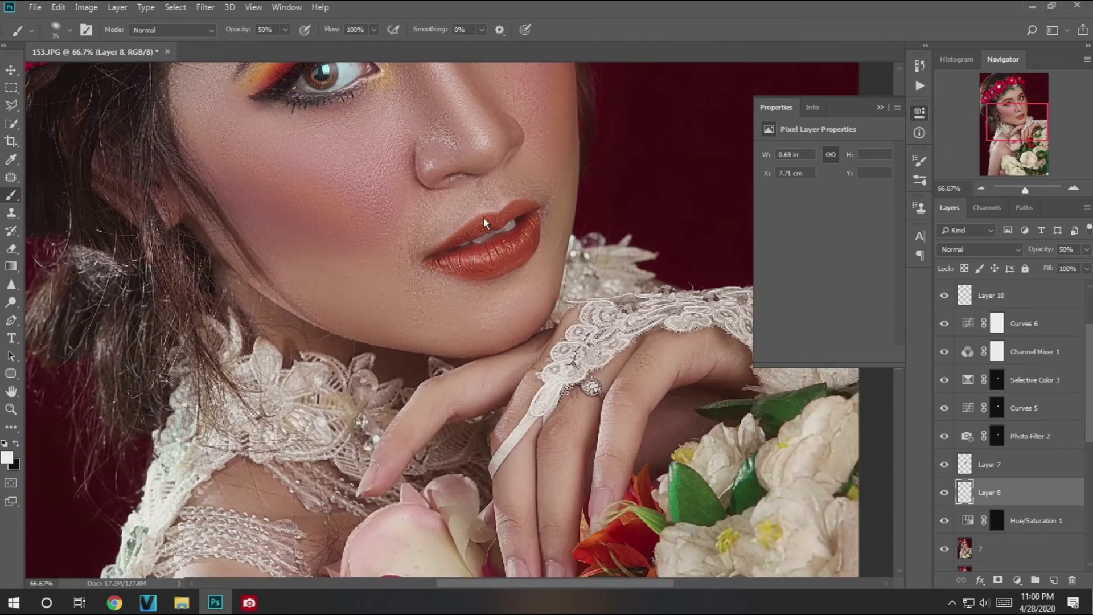
key("ctrl+minus")
key("shift+b")
key("shift+b")
key("shift+b")
key("alt+bracketleft")
key("alt+bracketleft")
key("bracketright")
key("bracketright")
key("bracketright")
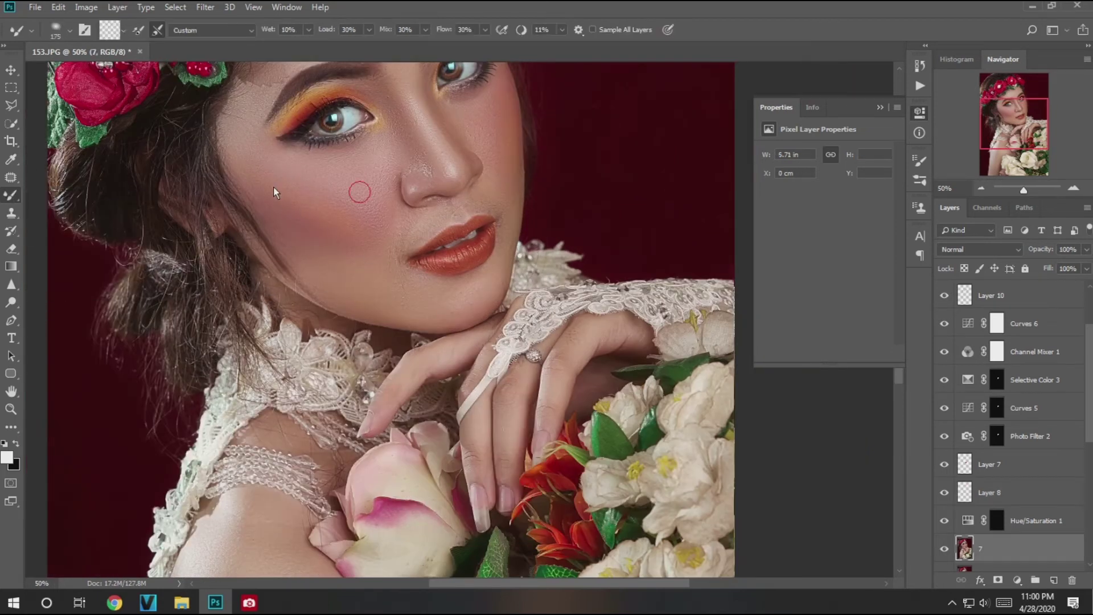
scroll(448, 304, "up", 4)
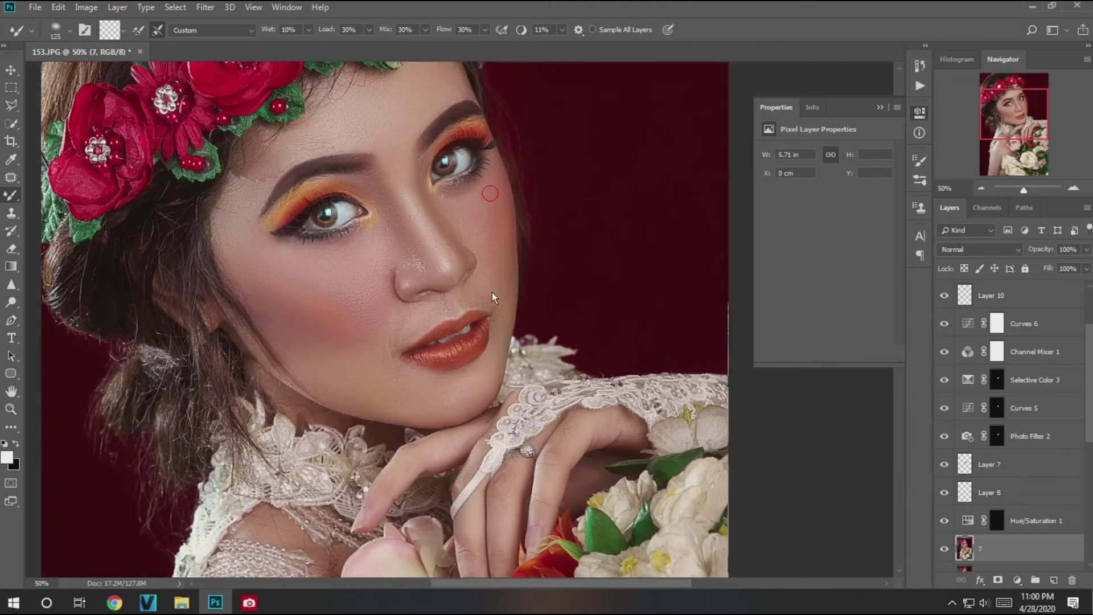
Step: Set the foreground colour to purple 90268d (magenta 100) and add new empty Layer 12
right_click(17, 200)
key("i")
left_click_drag(804, 351, 804, 388)
left_click(928, 442)
type("100")
key("Tab")
key("Tab")
key("Return")
key("b")
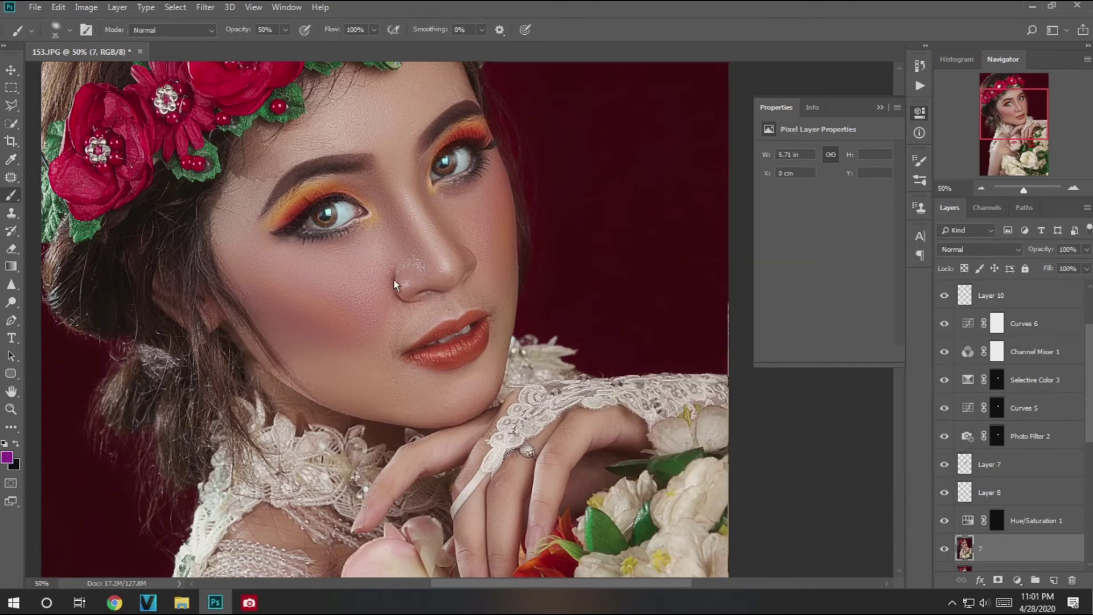
left_click(1024, 323)
Step: Set Layer 12's blend mode to Soft Light and enlarge the brush to 125
left_click(1054, 580)
left_click(979, 249)
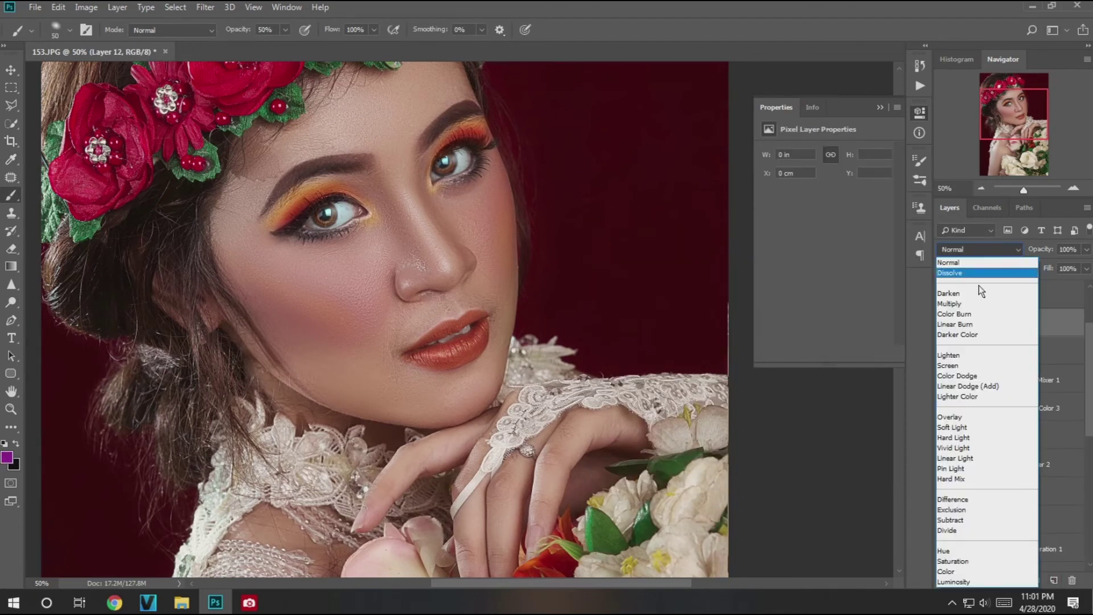
left_click(968, 423)
key("bracketright")
key("bracketright")
key("bracketright")
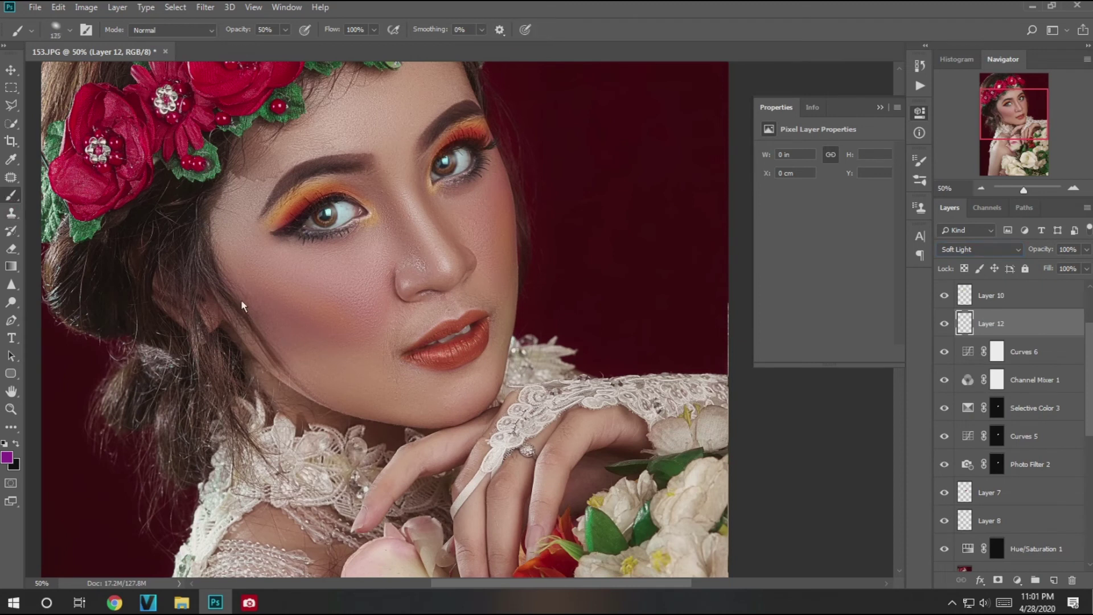
Step: Paint purple-pink blush across the cheeks, with the brush resized to 136
left_click_drag(251, 321, 308, 324)
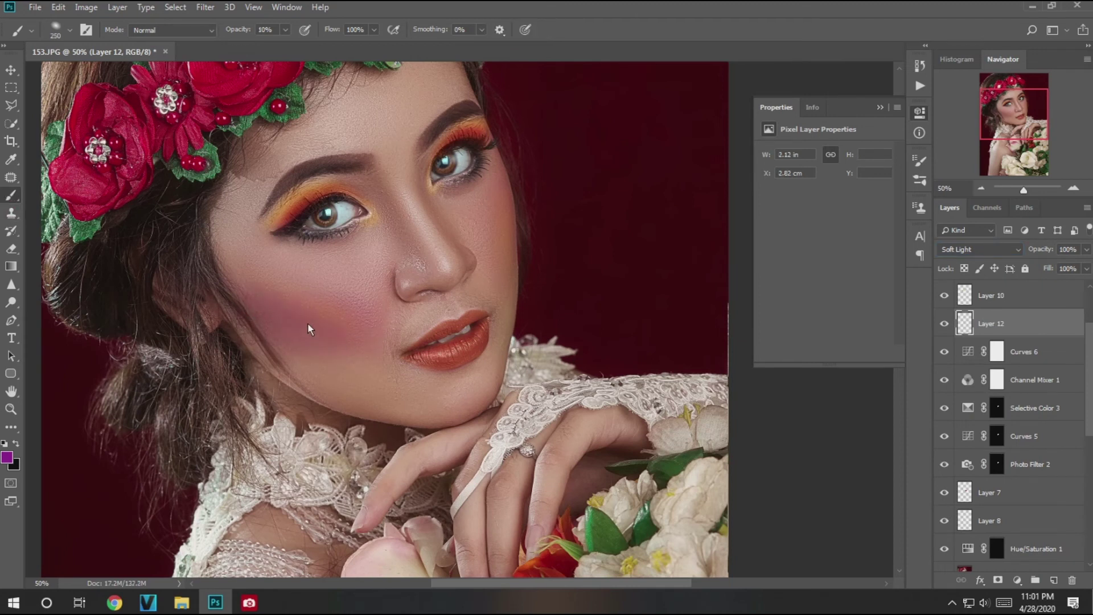
right_click(526, 213)
left_click_drag(573, 239, 558, 239)
left_click_drag(493, 170, 491, 208)
Step: Tidy the blush edges with the Eraser while zoomed out to the whole portrait
key("ctrl+minus")
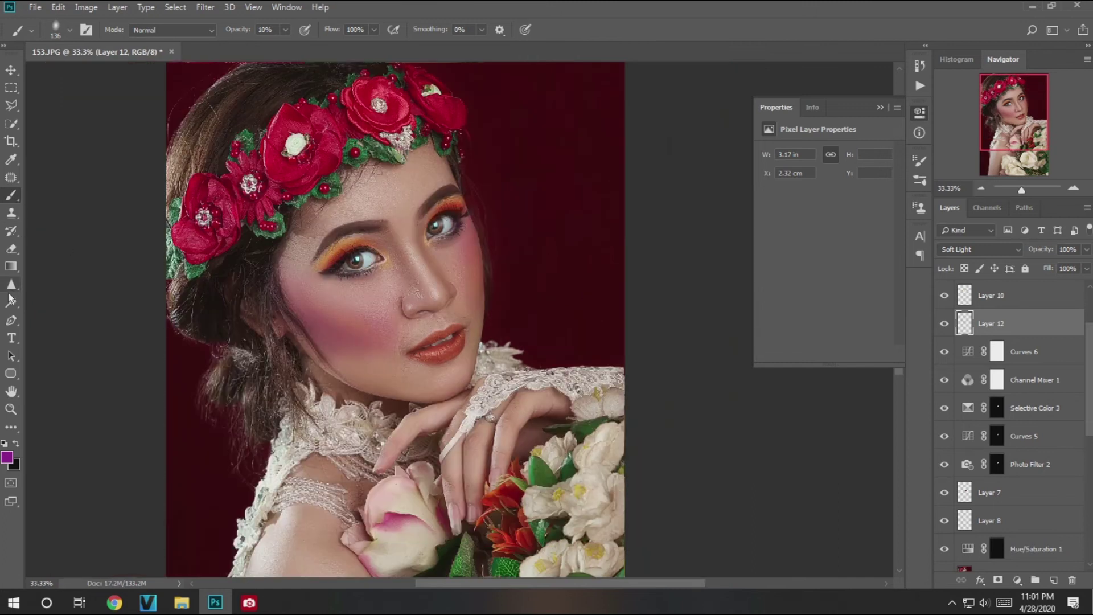
key("e")
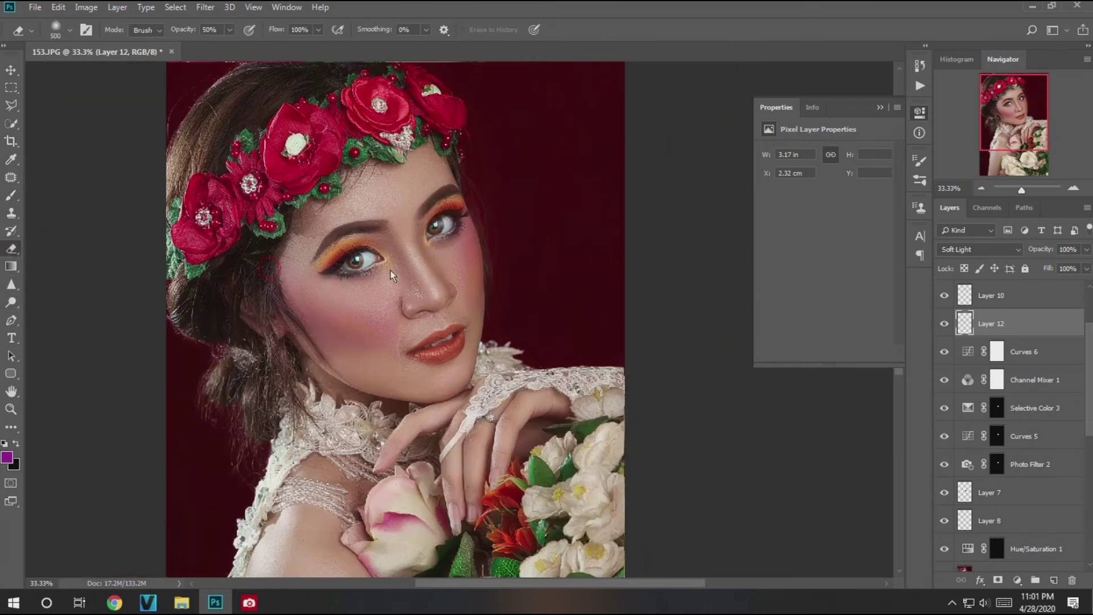
key("ctrl+minus")
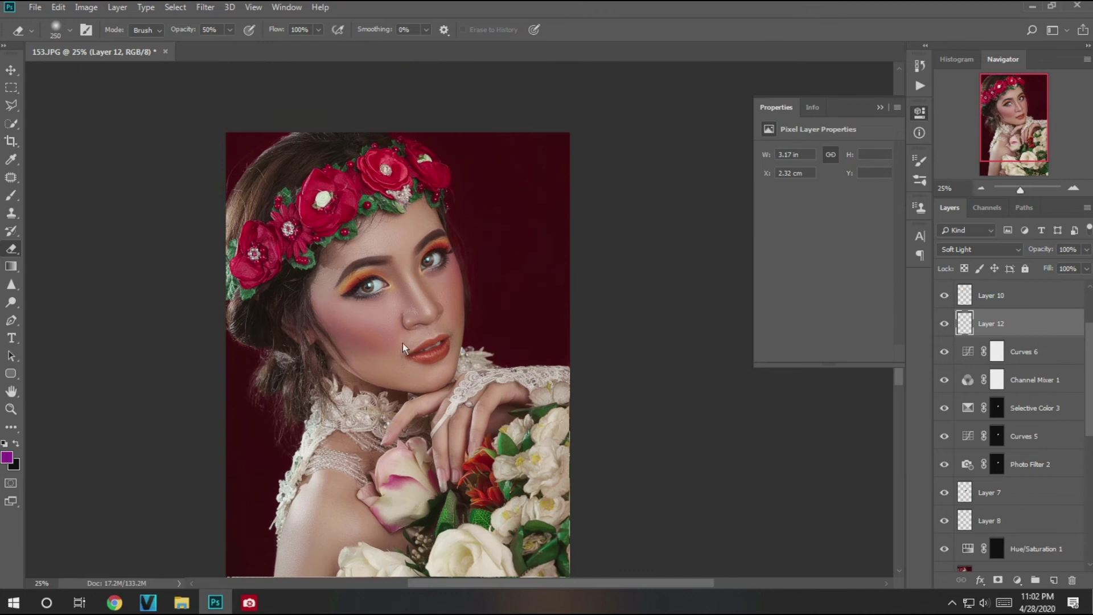
key("ctrl+minus")
scroll(410, 276, "down", 2)
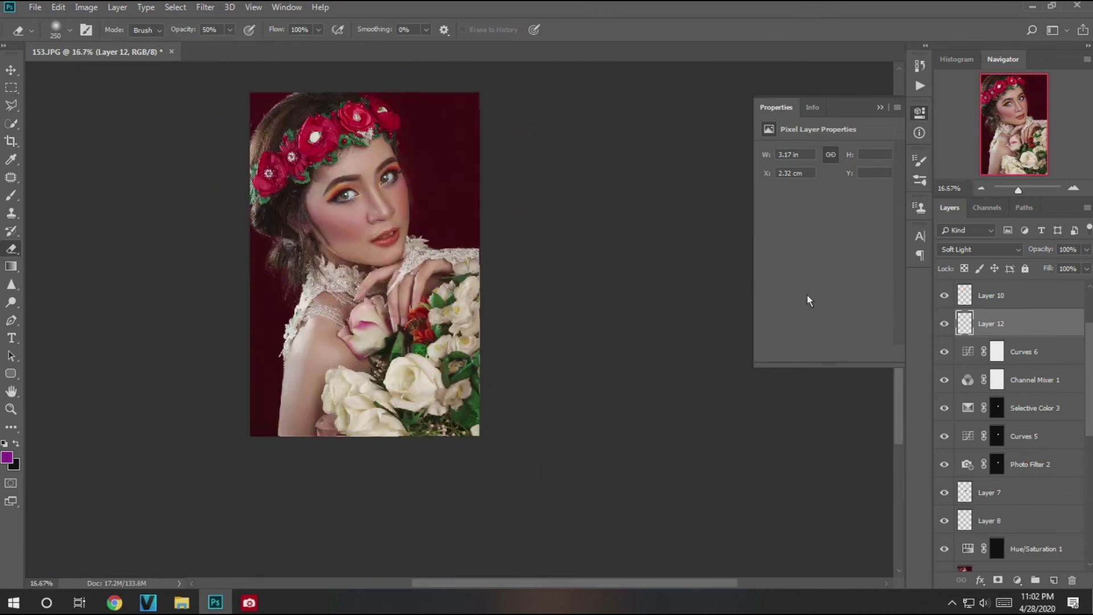
scroll(1025, 319, "up", 3)
left_click(1044, 292)
Step: Group the recent retouch layers into Group 2 at 50% and stamp visible into Layer 13
left_click(1019, 323)
left_click(1002, 406, "shift")
key("m")
key("ctrl+g")
key("5")
key("ctrl+plus")
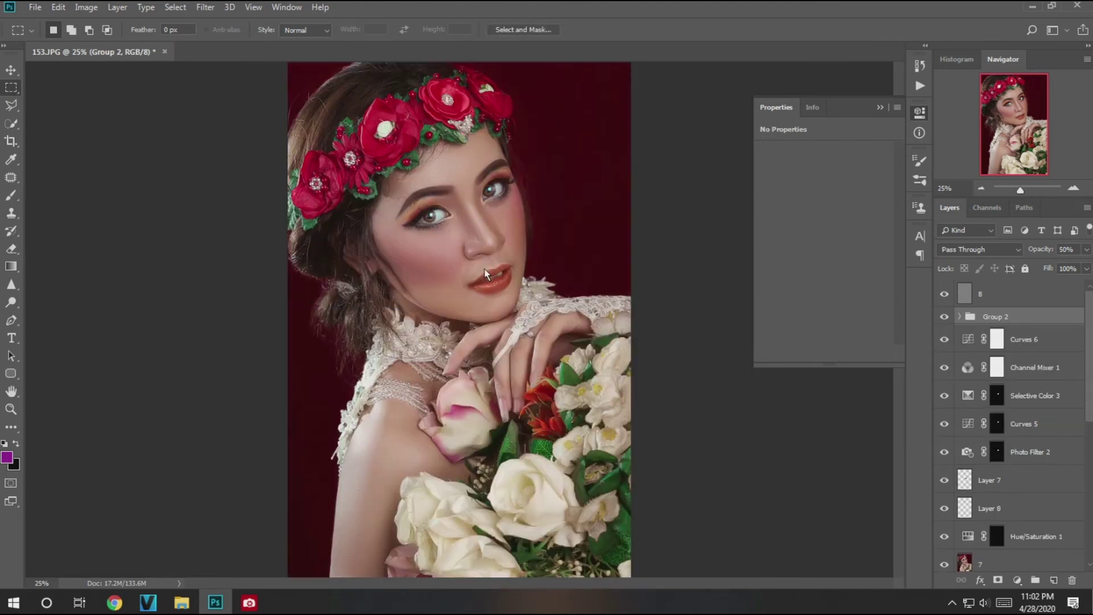
key("ctrl+minus")
key("ctrl+shift+alt+e")
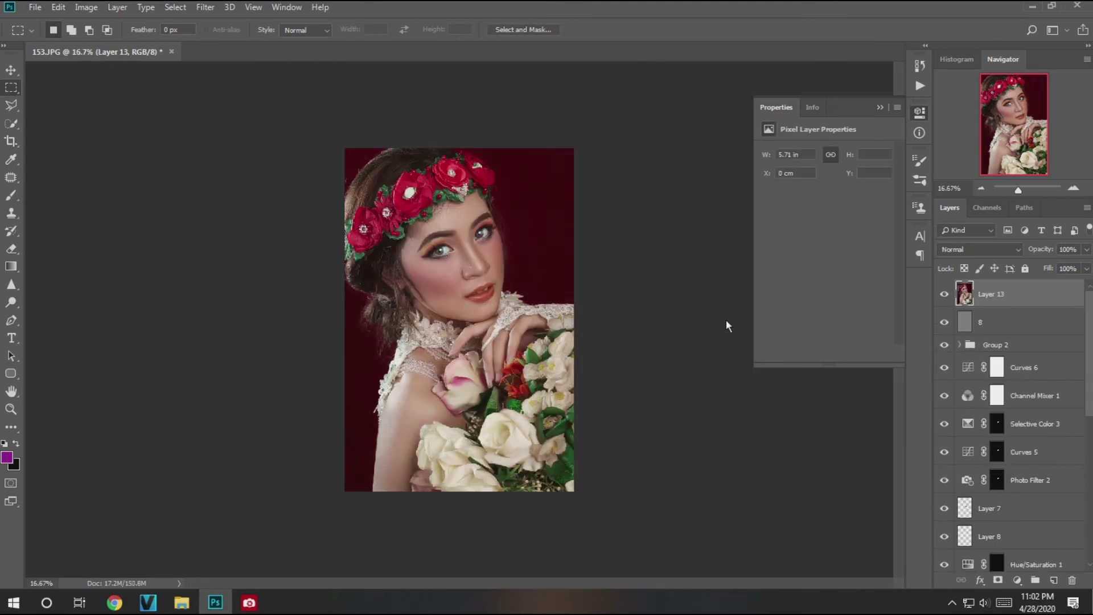
Step: Duplicate Layer 13 as a layer named 9
right_click(1006, 302)
left_click(871, 108)
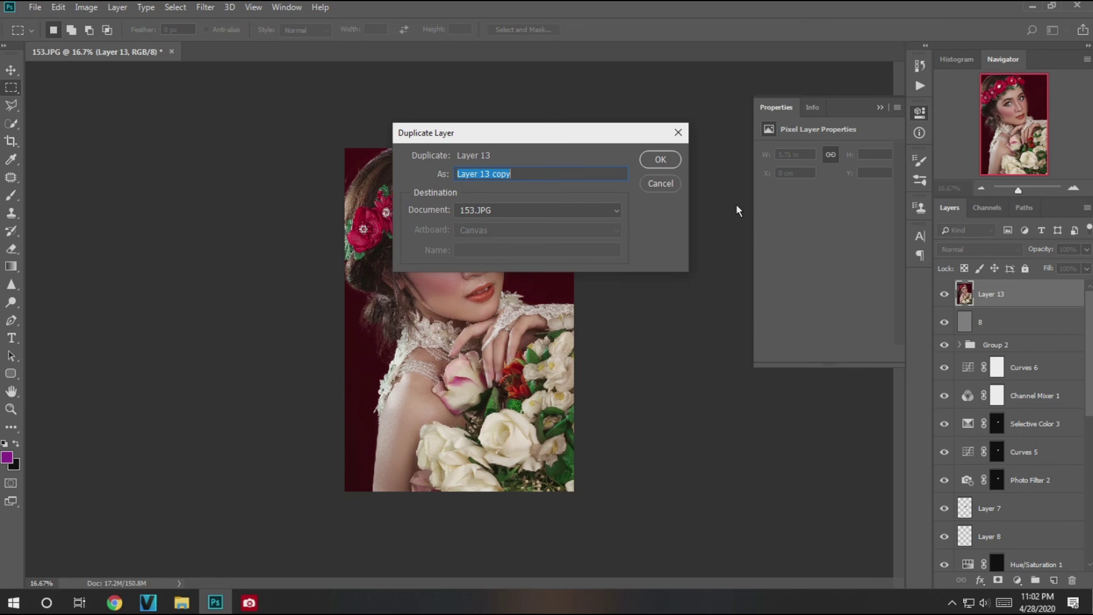
type("9")
left_click(659, 159)
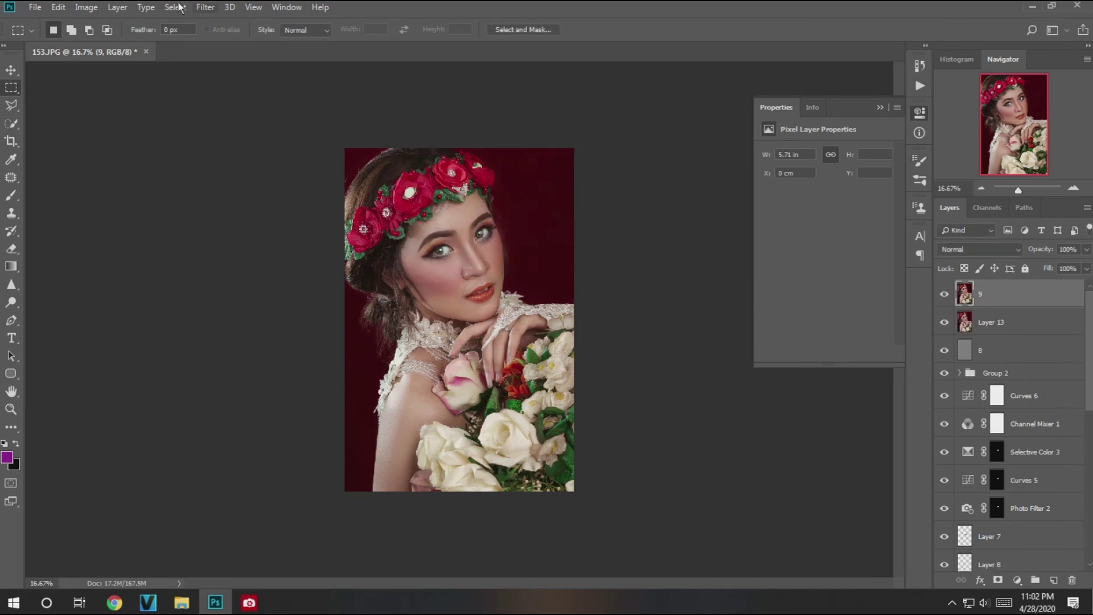
left_click(205, 6)
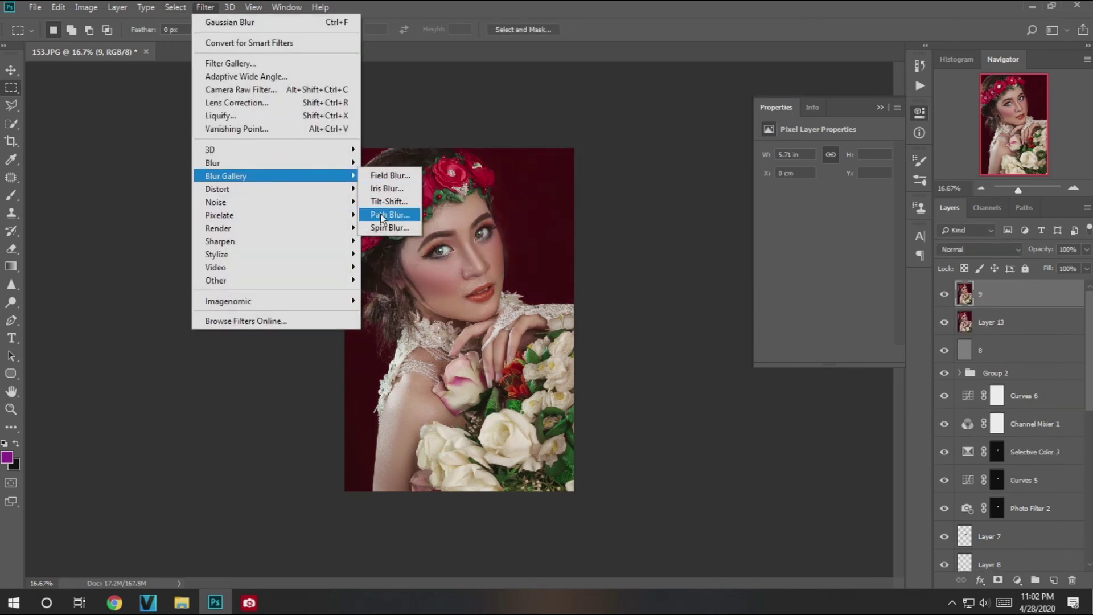
left_click(418, 214)
left_click(990, 315)
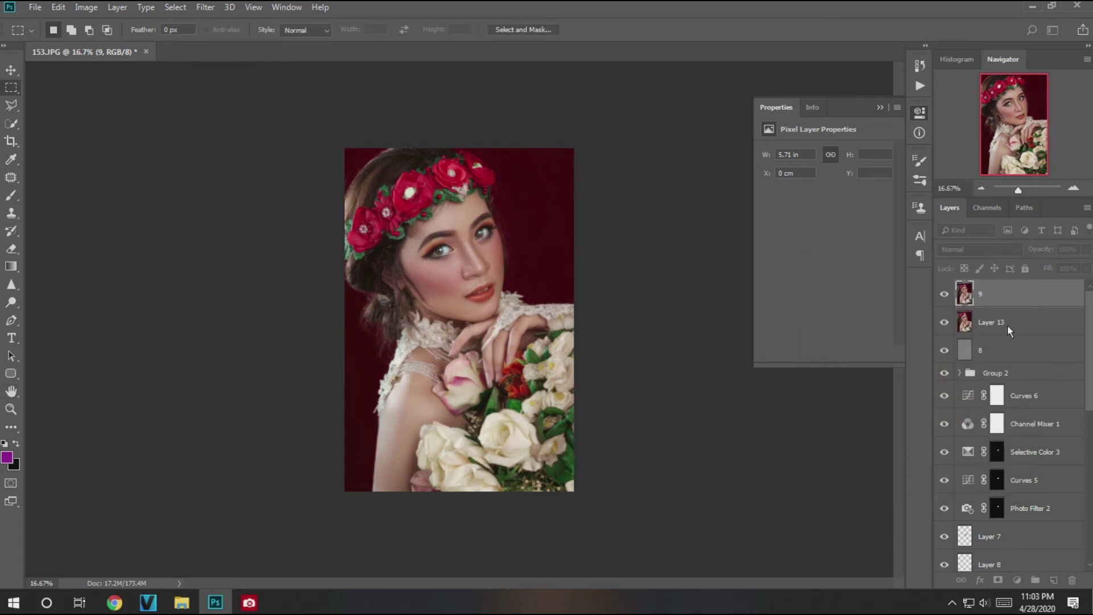
Step: Duplicate Layer 13 again as layer 10, placed above layer 9
right_click(1007, 324)
left_click(876, 109)
type("10")
key("Return")
key("ctrl+bracketright")
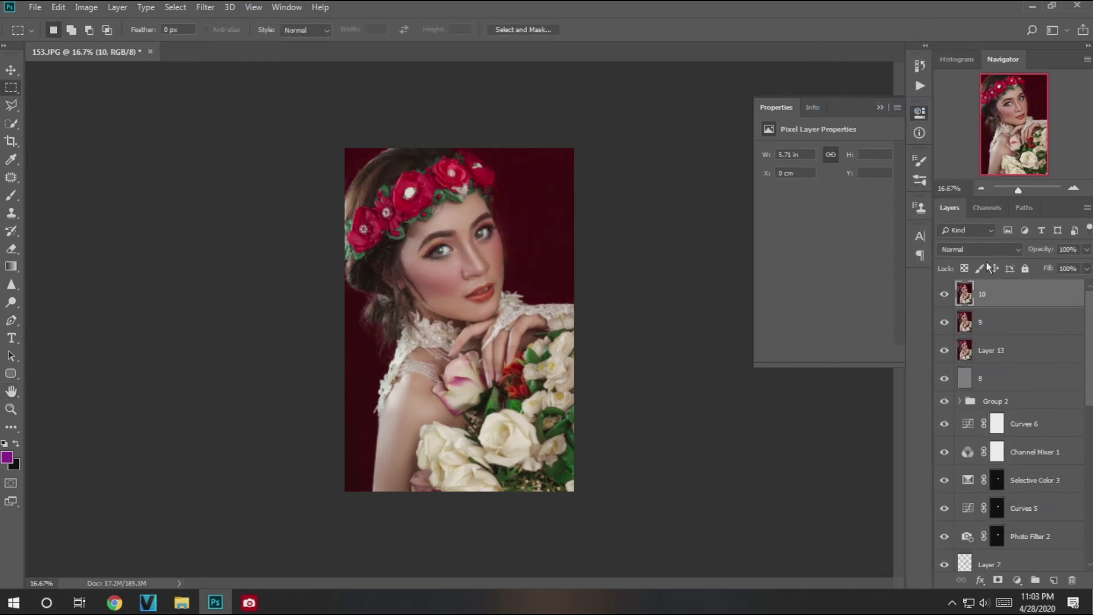
Step: Grey layer 10 with Apply Image and blend it in Linear Light
left_click(206, 8)
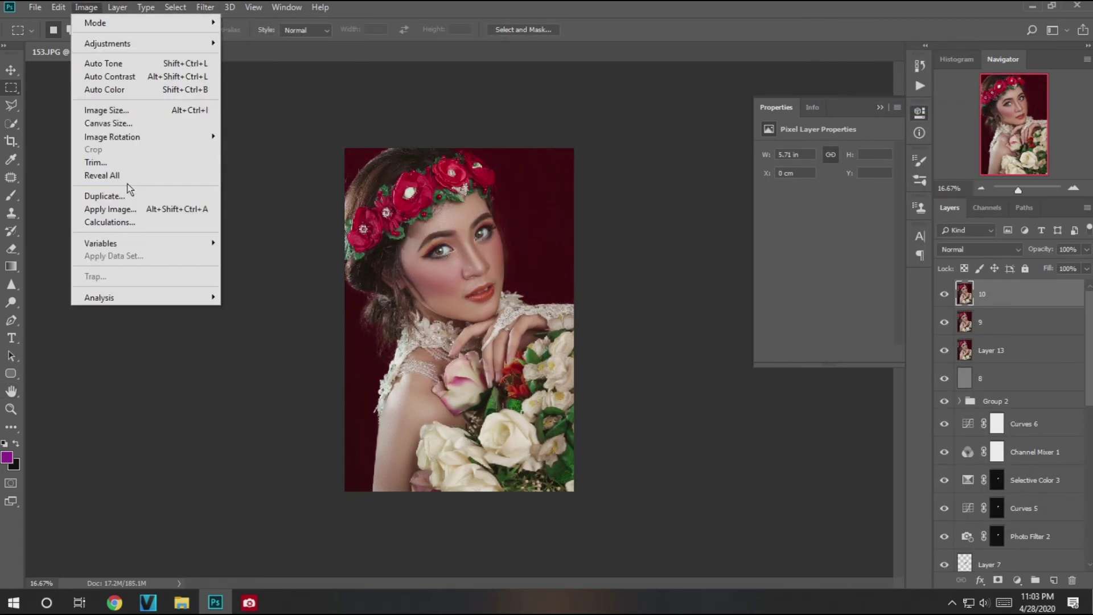
left_click(108, 209)
left_click(829, 192)
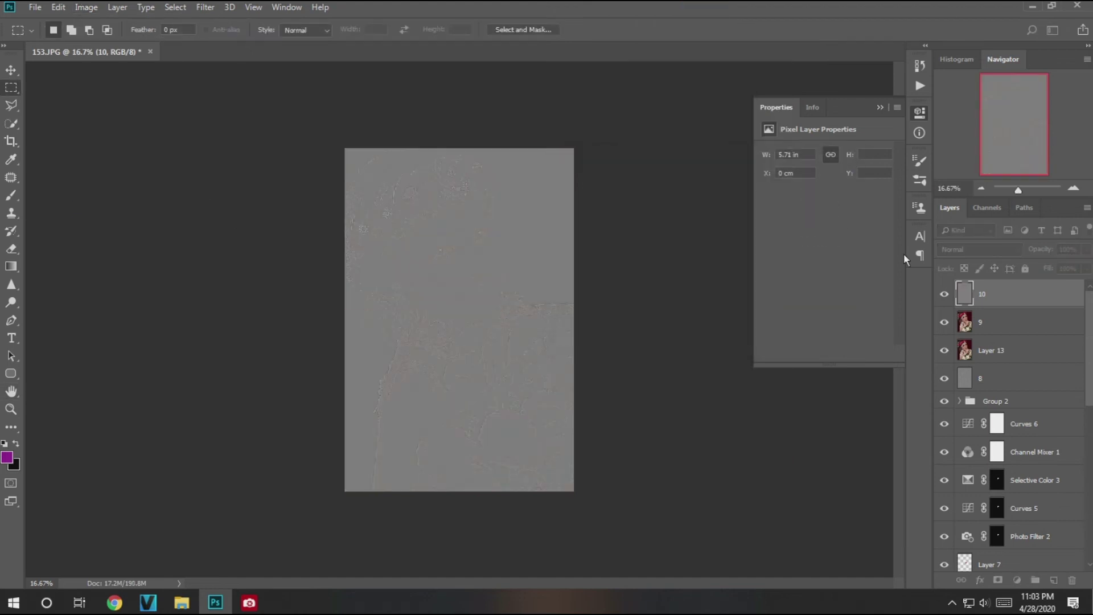
left_click(979, 249)
left_click(968, 453)
key("ctrl+plus")
Step: Open Camera Raw on layer 9 and warm the Temperature to +2
left_click(1005, 325)
left_click(205, 7)
left_click(247, 92)
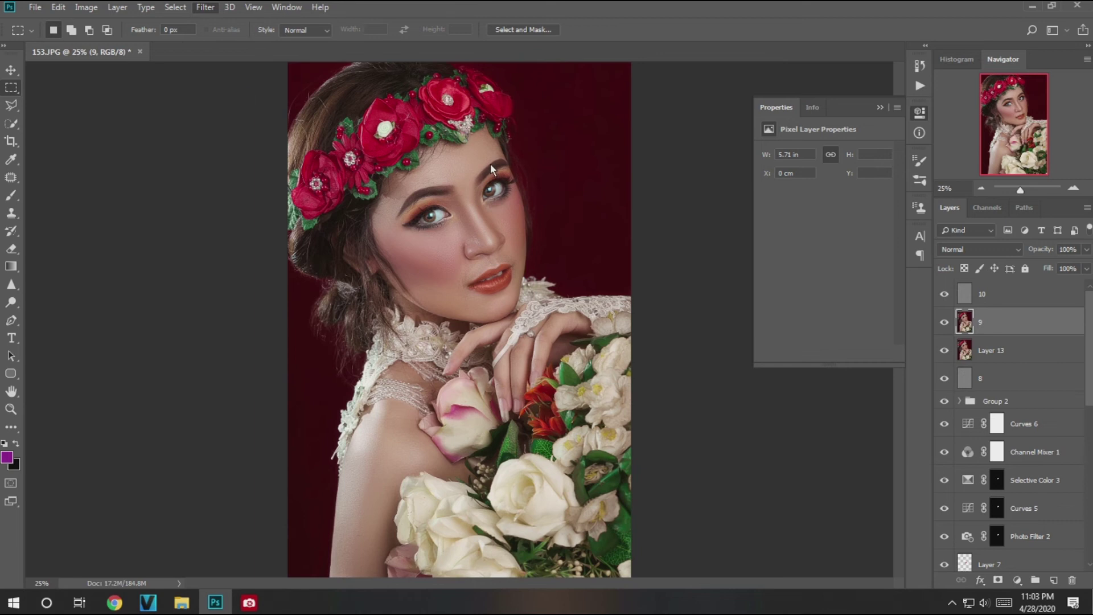
left_click(842, 275)
Step: In Camera Raw set Tint -13 and Oranges luminance +13, then apply it
left_click(831, 297)
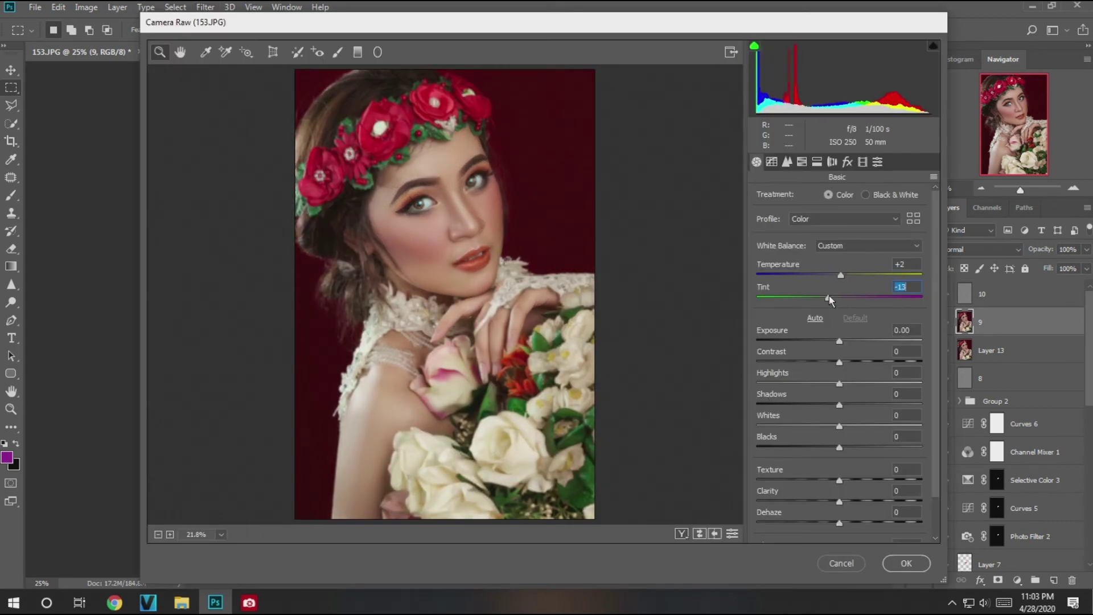
left_click(802, 161)
left_click(869, 198)
left_click_drag(843, 270, 855, 272)
key("ctrl+alt+shift+h")
left_click(906, 563)
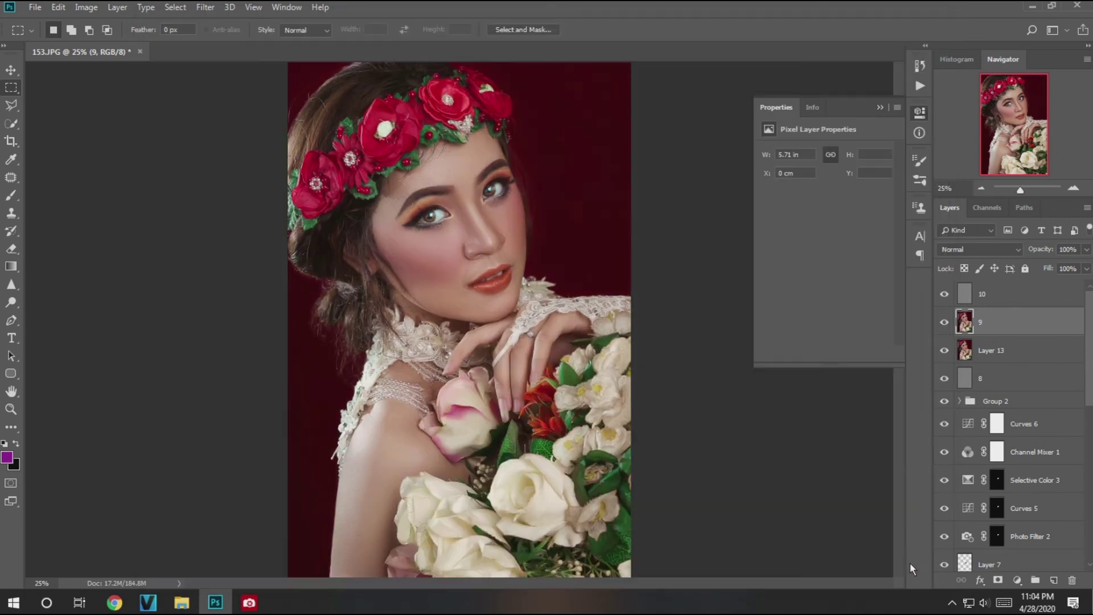
Step: Add Curves 7 with black point at input 8 and a raised midtone point
left_click(1018, 579)
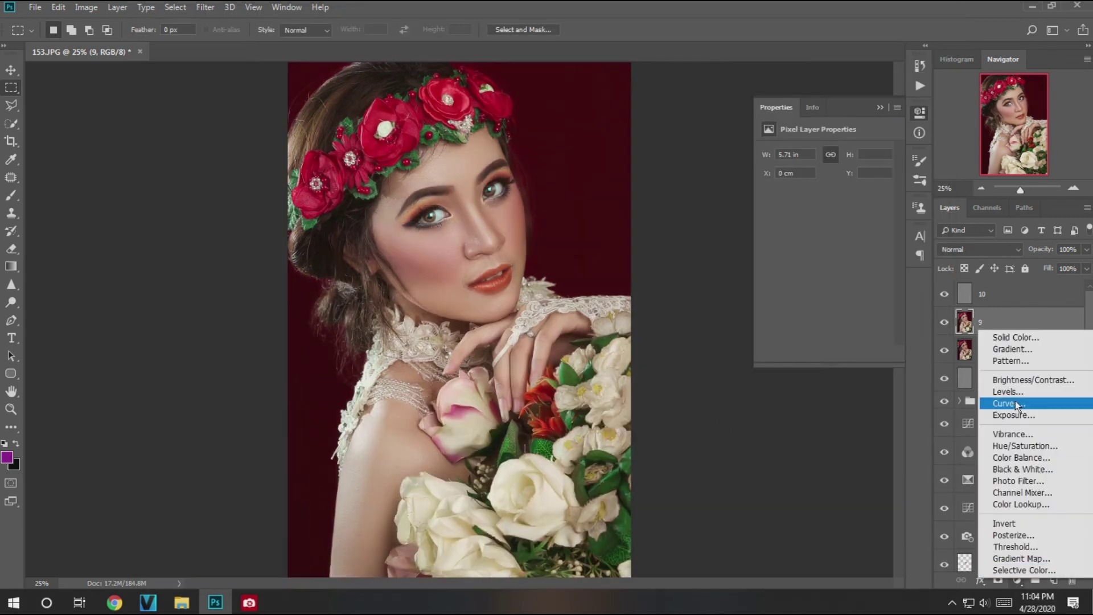
left_click(993, 407)
left_click_drag(789, 284, 794, 284)
left_click(848, 221)
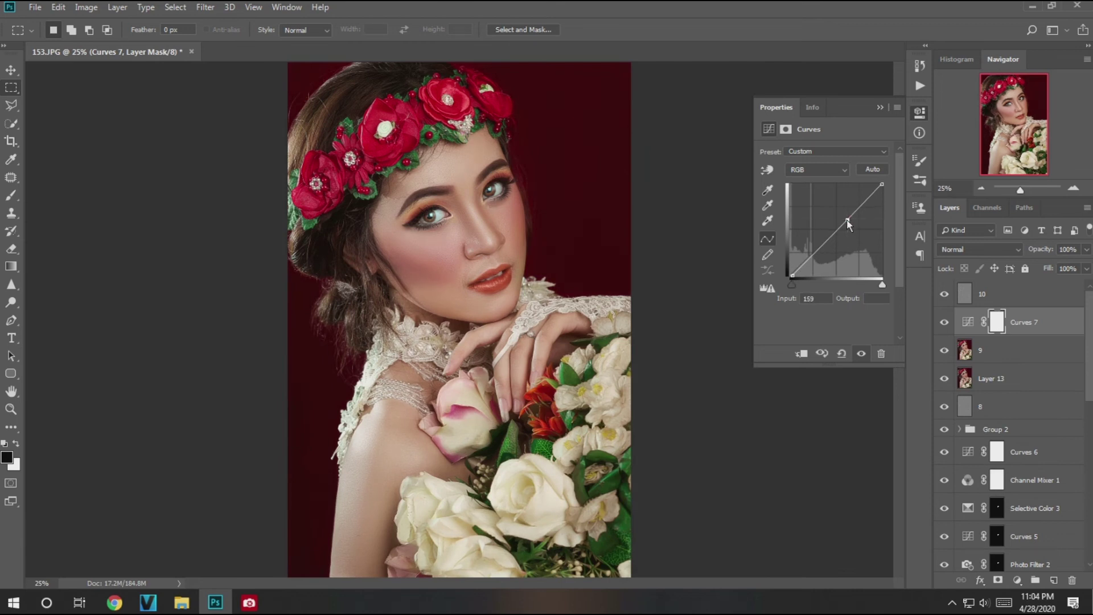
key("ctrl+minus")
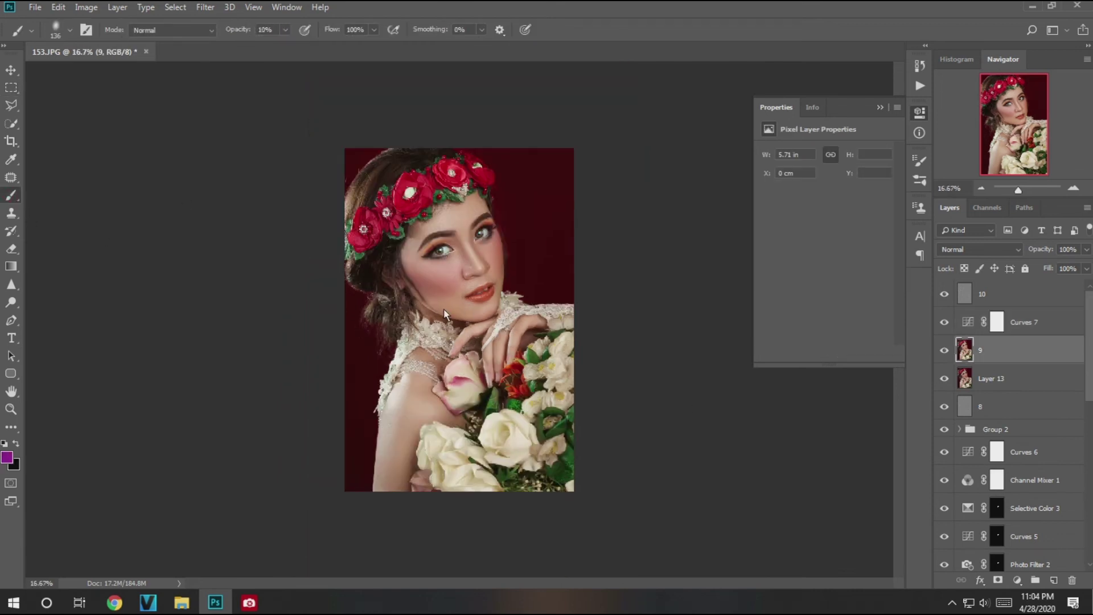
Step: Review the face at 33%, add another point to Curves 7, and reselect layer 9
key("ctrl+plus")
key("ctrl+plus")
key("shift+b")
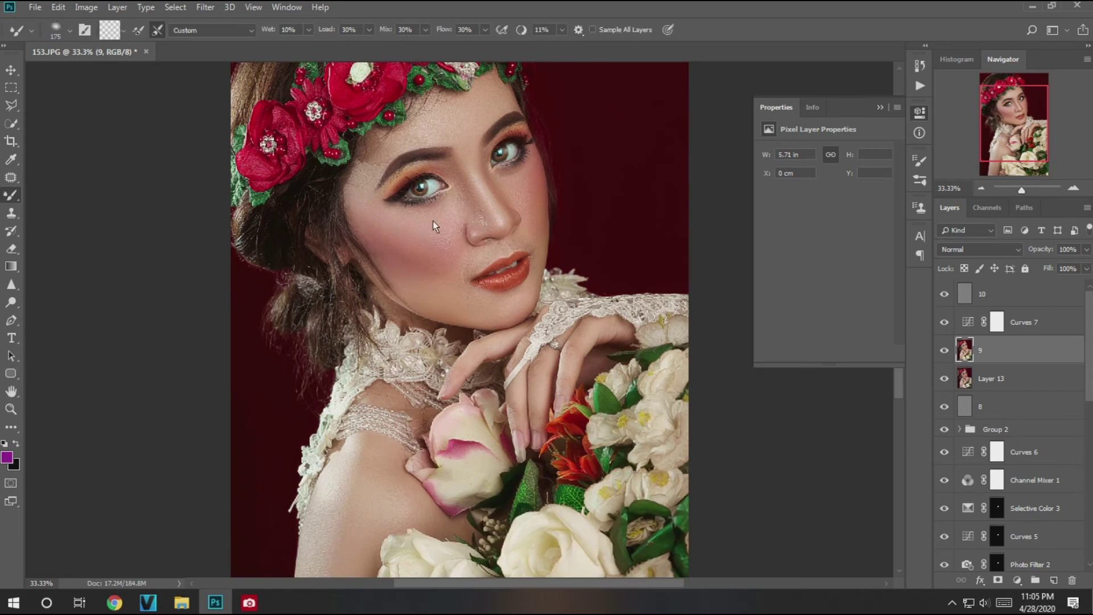
key("ctrl+0")
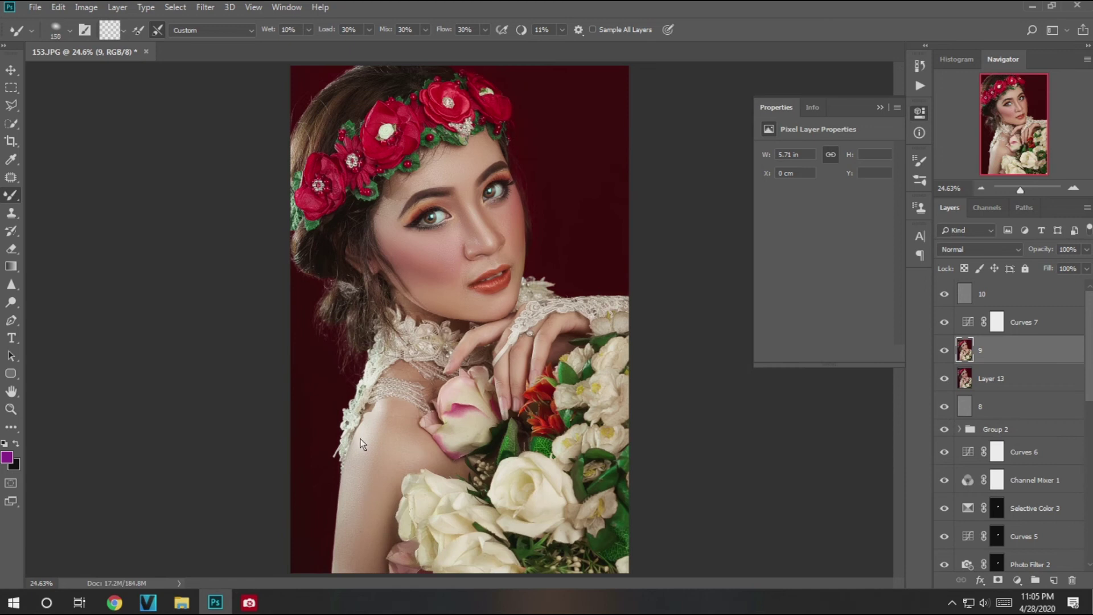
key("m")
left_click(1030, 323)
left_click(844, 220)
key("b")
key("alt+bracketleft")
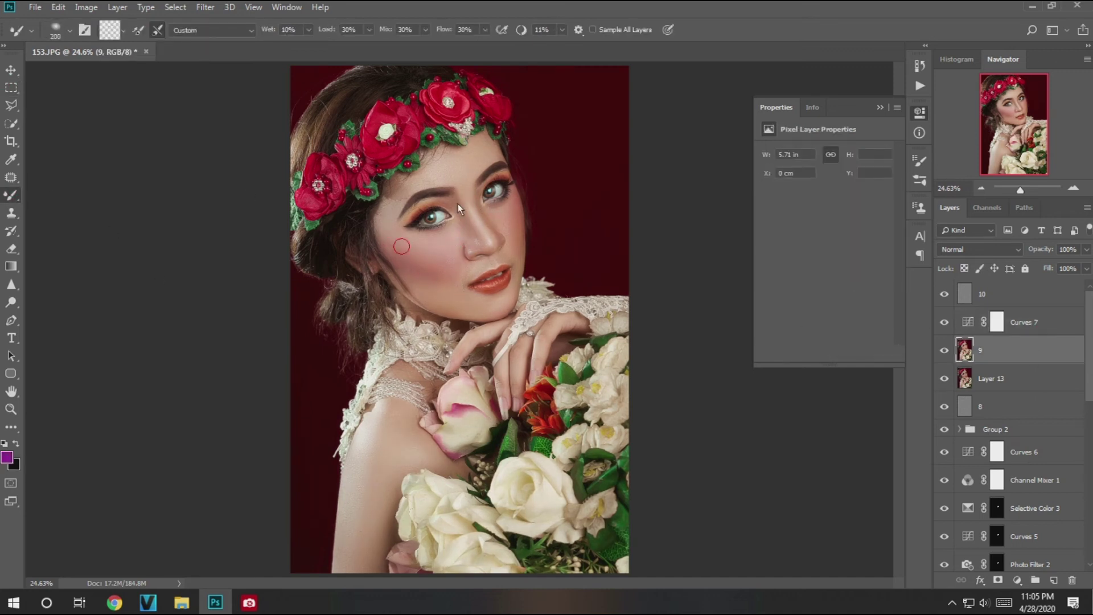
Step: Add Curves 8 blended in Multiply at 50% opacity
key("m")
left_click(1017, 580)
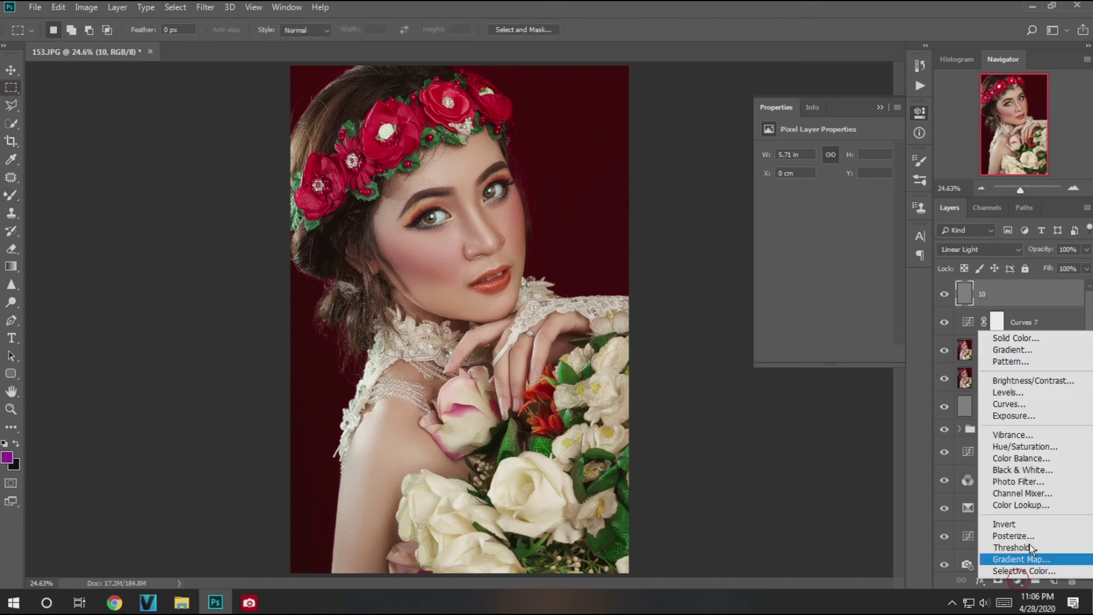
left_click(1002, 408)
left_click(979, 249)
left_click(962, 303)
key("5")
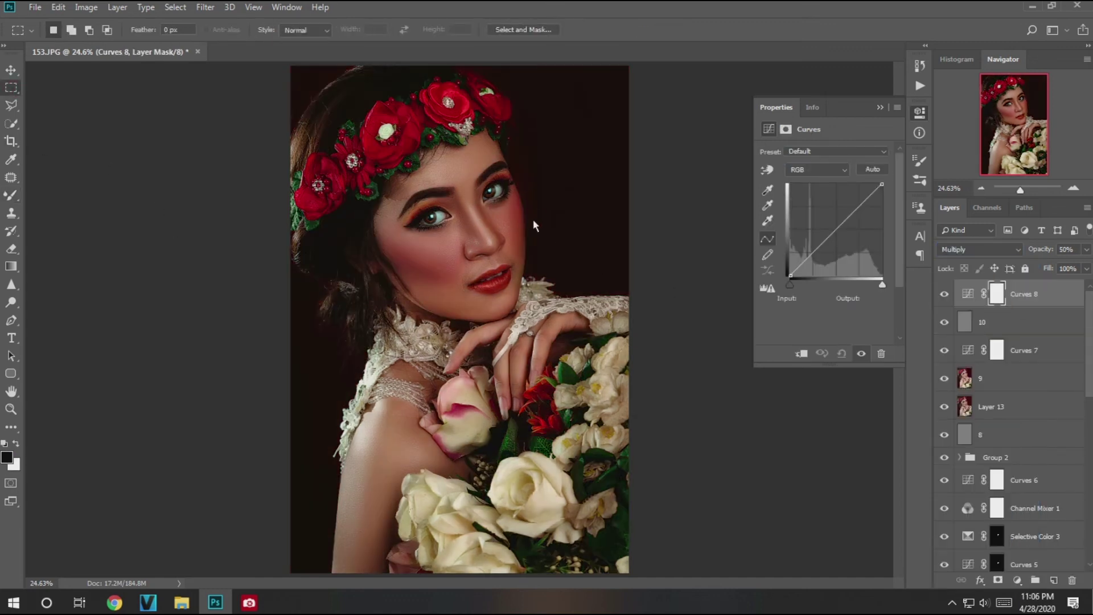
Step: Mask the bride's centre with a 350 px feathered oval filled black in the mask
right_click(11, 87)
left_click(56, 101)
double_click(171, 30)
type("350")
key("Return")
key("ctrl+minus")
left_click_drag(318, 138, 575, 473)
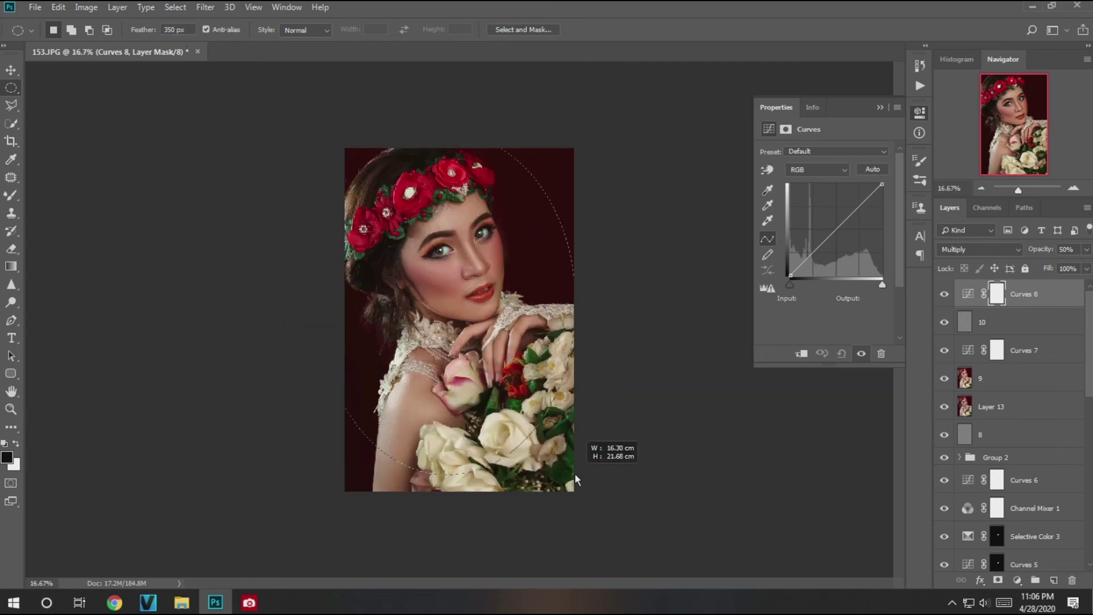
key("alt+BackSpace")
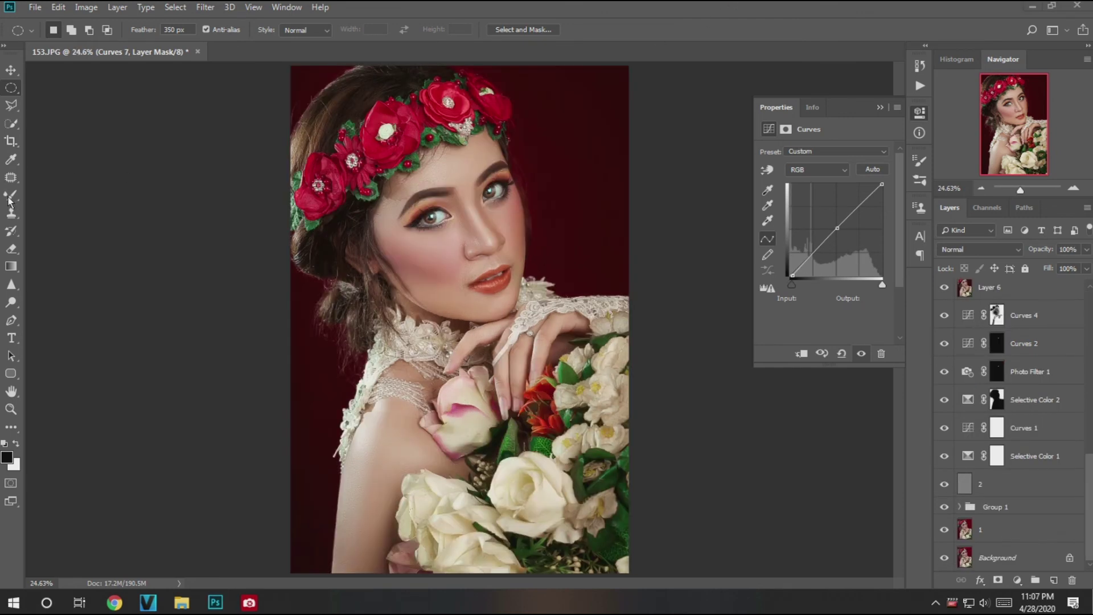
Step: Quick-select the dark red background left, right and above the bride's hair
left_click_drag(306, 301, 294, 530)
key("Return")
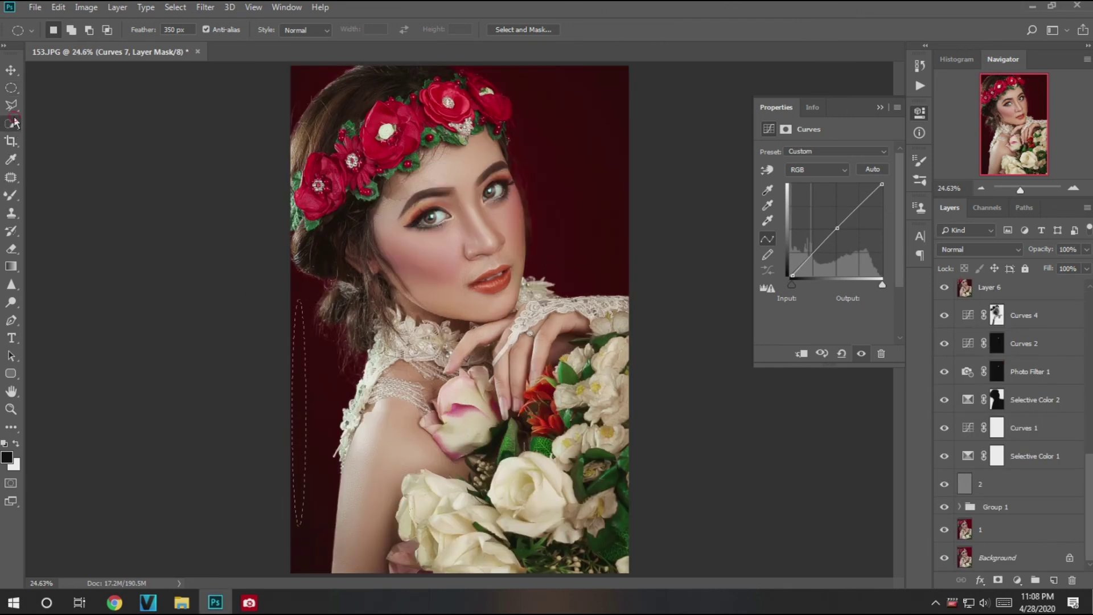
left_click(11, 123)
left_click_drag(307, 285, 312, 509)
left_click(571, 246)
left_click(318, 85)
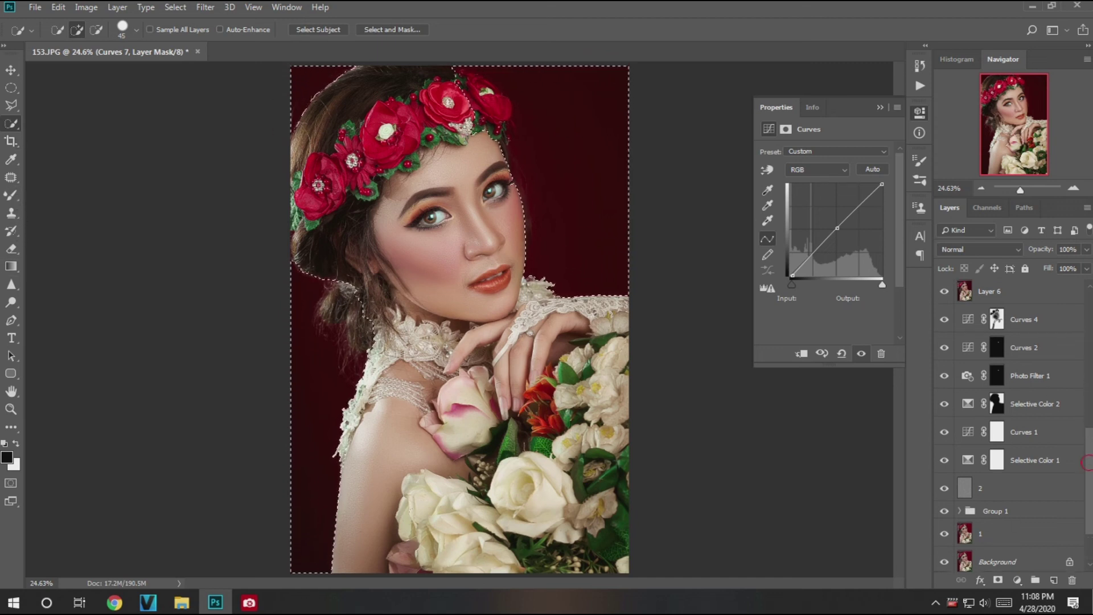
Step: Target Layer 14's pixels, choose a radial gradient, and brighten with a curves adjustment
key("g")
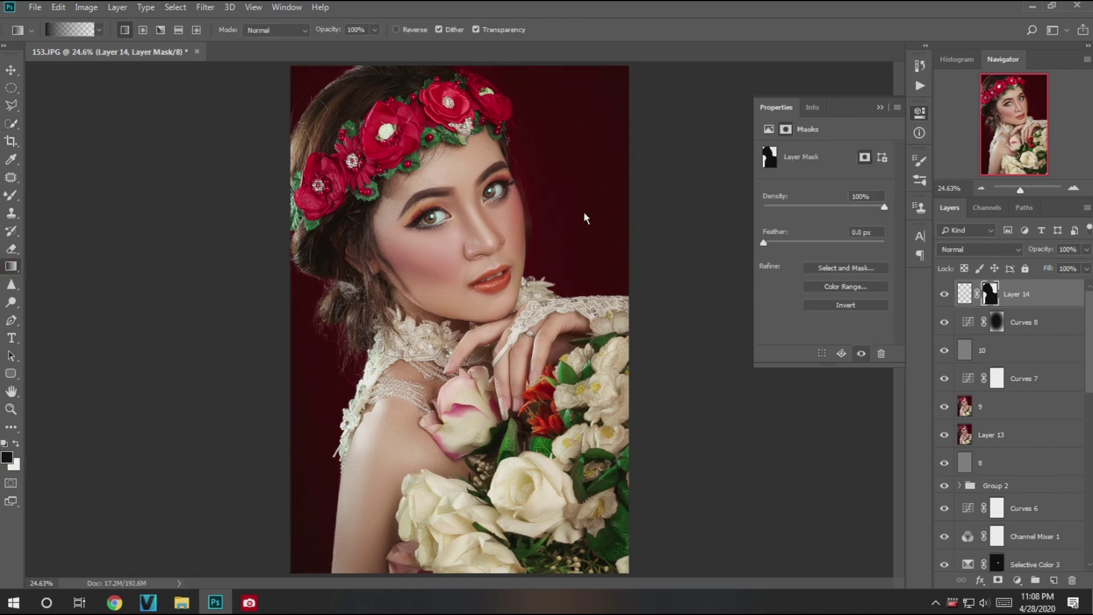
key("ctrl+2")
left_click(551, 223, "alt")
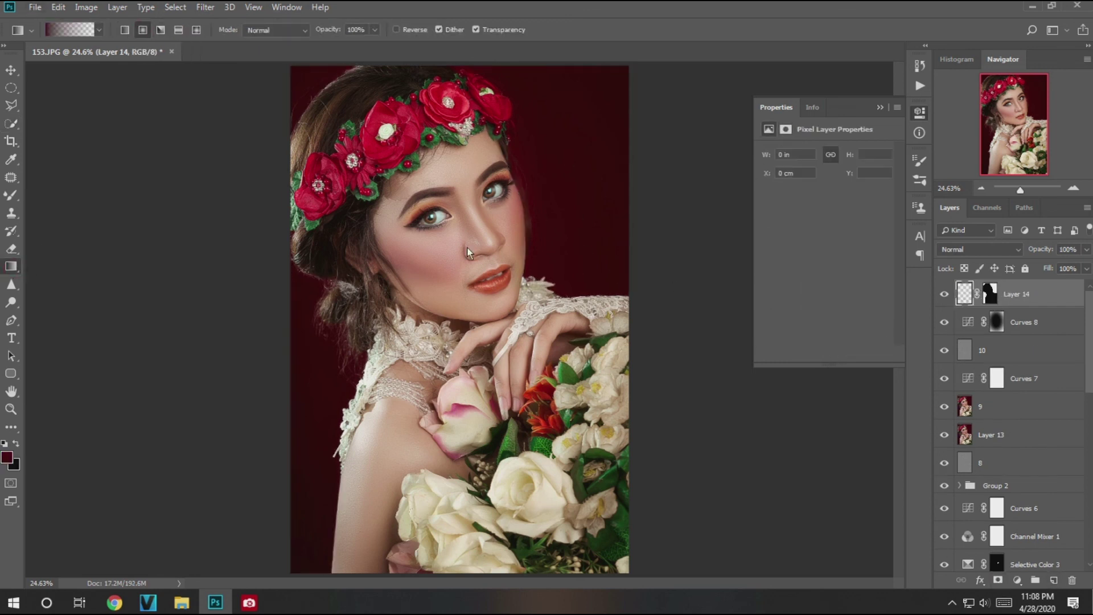
key("ctrl+m")
left_click_drag(783, 420, 774, 406)
key("Return")
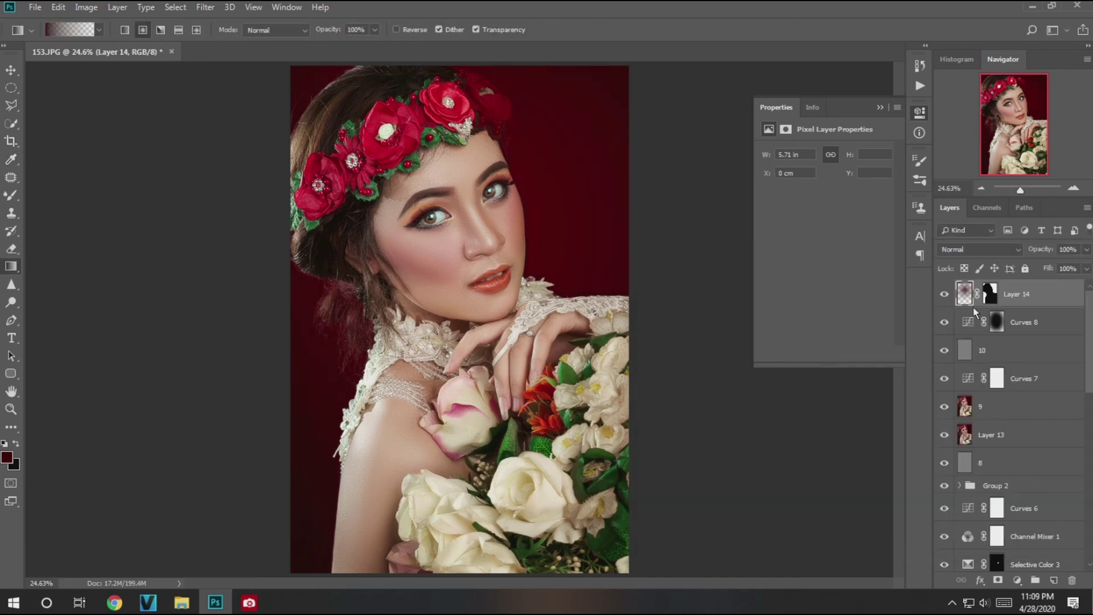
Step: Sample a warm skin tone and draw a radial glow from the bride's face outward
left_click(460, 229, "alt")
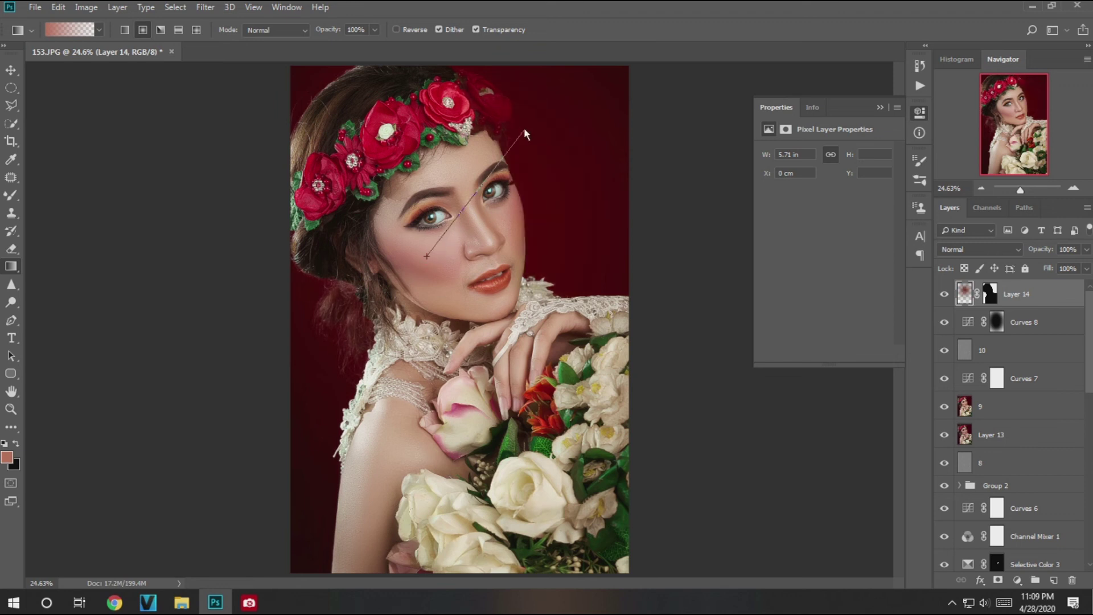
left_click_drag(427, 256, 525, 131)
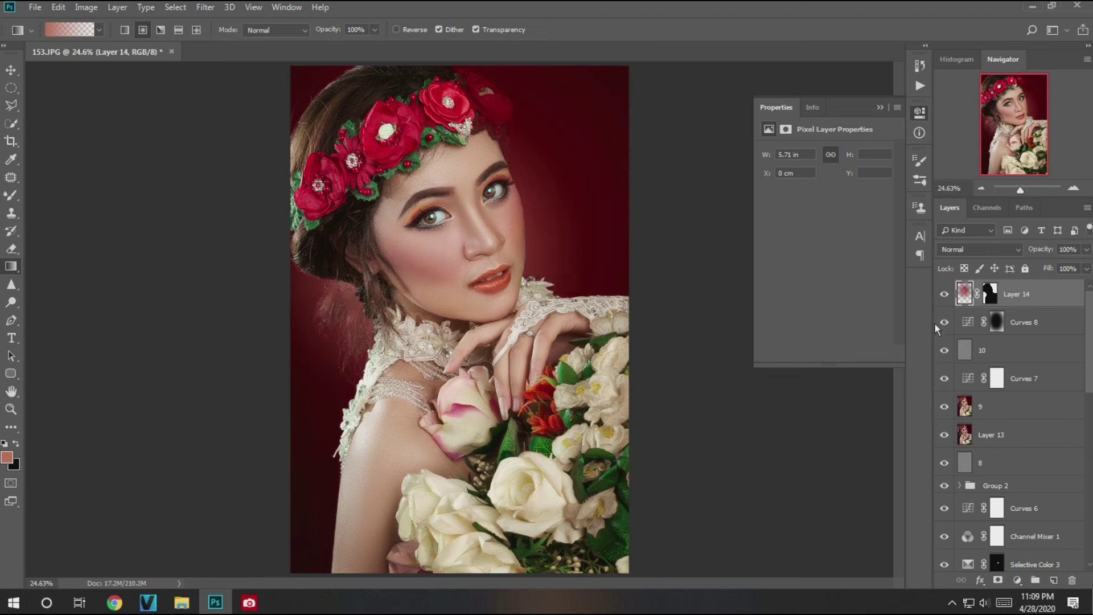
key("ctrl+z")
key("ctrl+a")
left_click(10, 89)
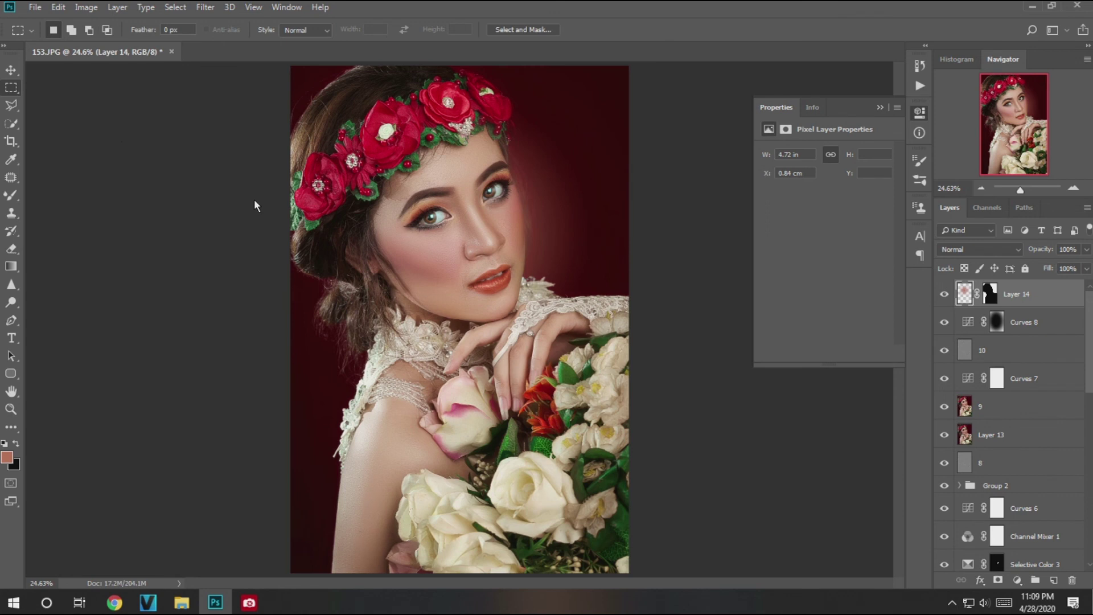
left_click_drag(308, 96, 262, 63)
Step: Free-transform the glow larger so it spreads across the background
key("ctrl+t")
left_click_drag(310, 372, 254, 431)
left_click_drag(253, 93, 214, 68)
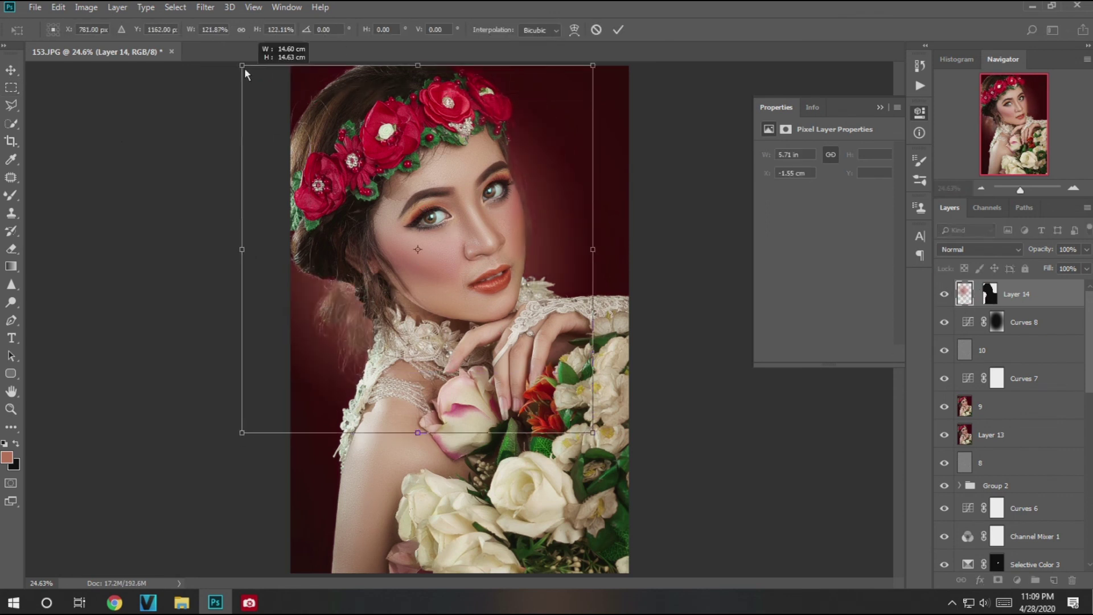
left_click_drag(592, 234, 585, 233)
key("Return")
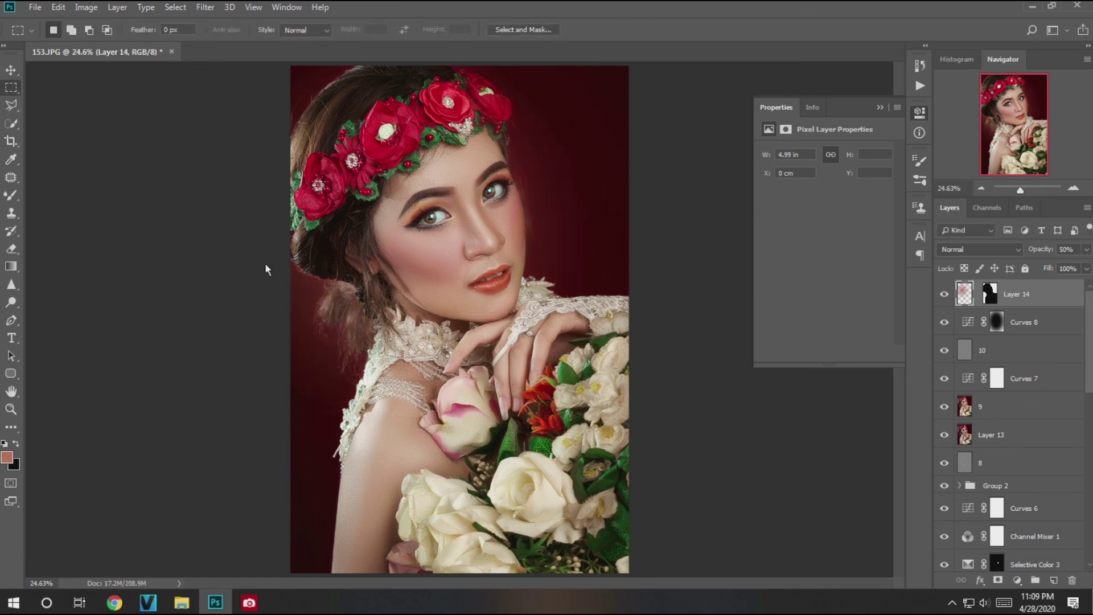
left_click(11, 196)
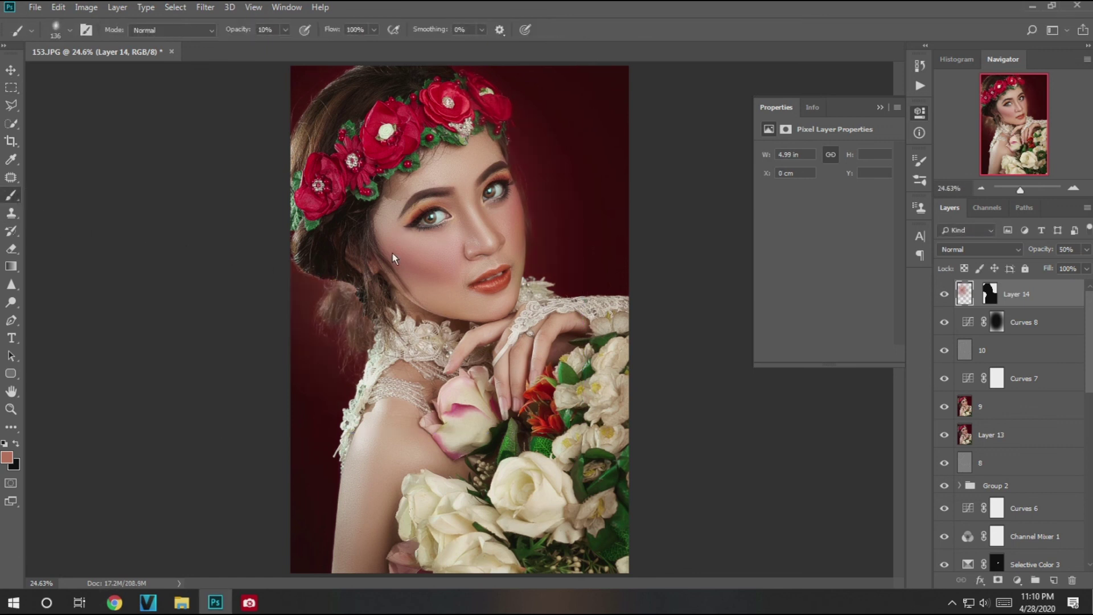
Step: Touch up Layer 14's mask along the cheek edge with a smaller black/white brush
left_click(990, 294)
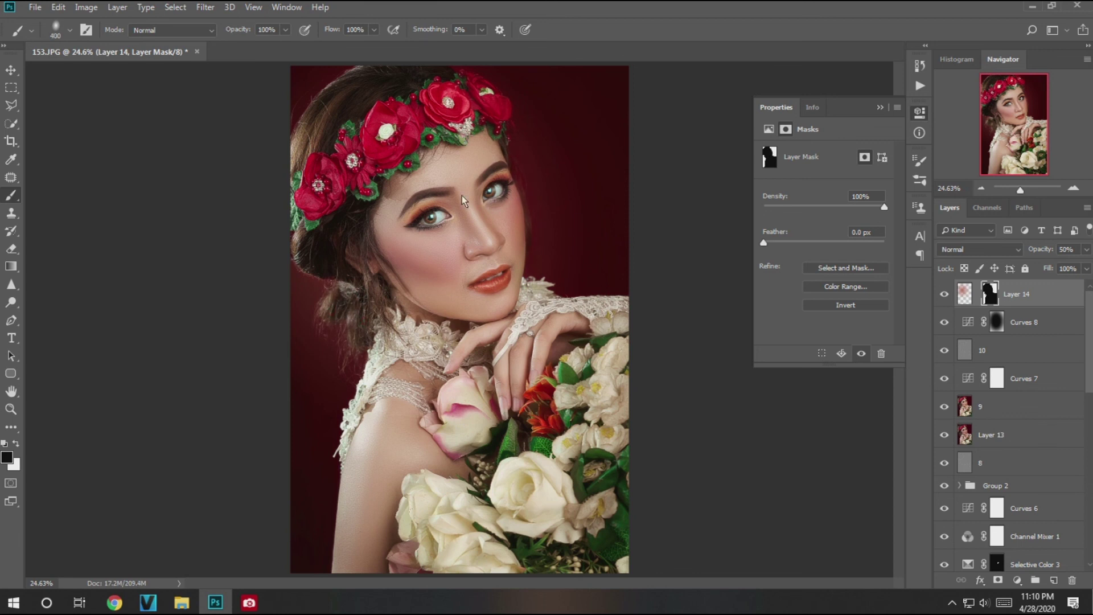
scroll(530, 239, "up", 1)
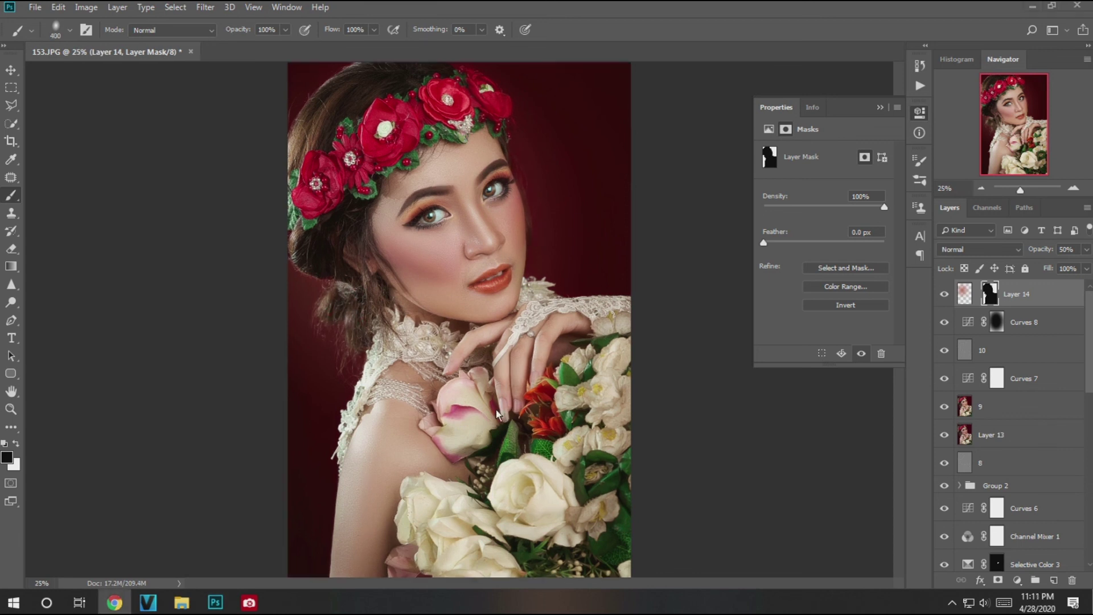
scroll(527, 206, "up", 2)
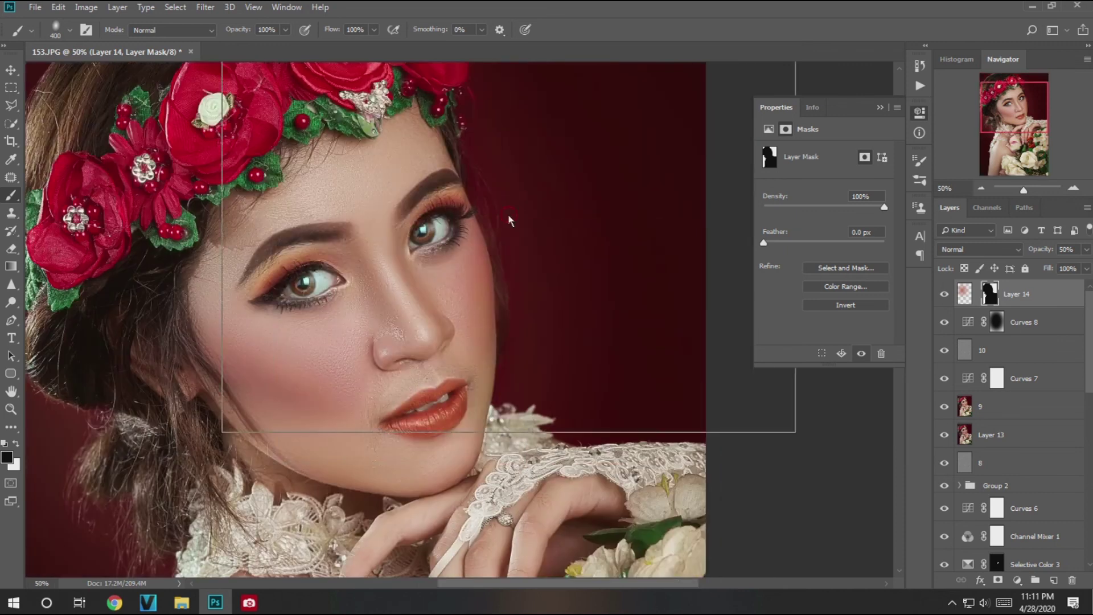
scroll(508, 214, "up", 1)
key("bracketleft")
key("bracketleft")
key("bracketleft")
key("x")
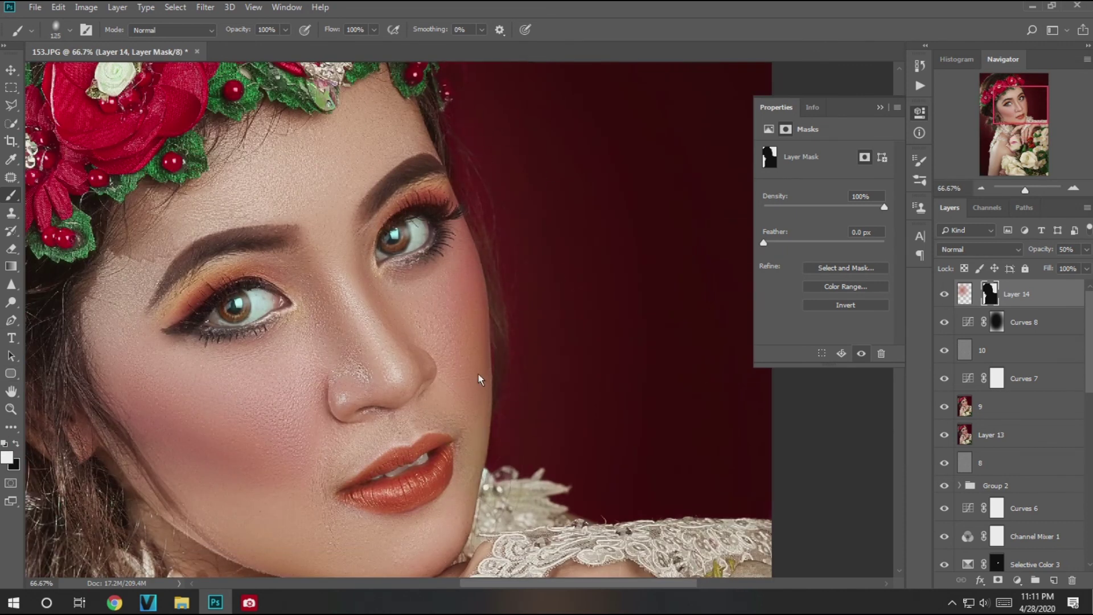
key("x")
key("ctrl+0")
key("x")
Step: Try Soft Light, then set Layer 14's blend mode to Screen
left_click(968, 249)
left_click(952, 427)
left_click(965, 251)
left_click(967, 249)
left_click(948, 365)
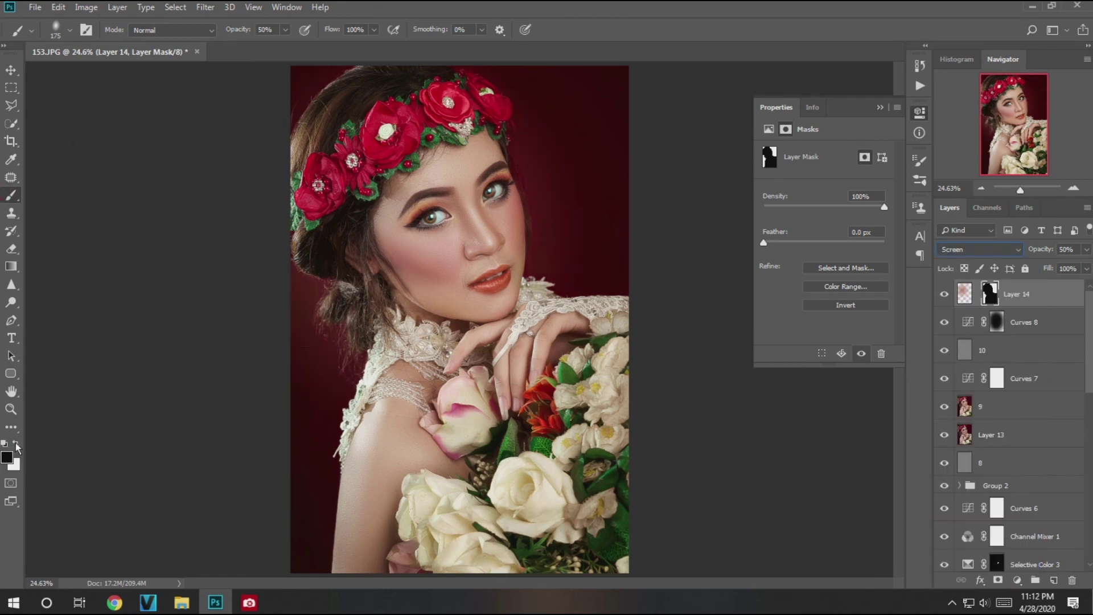
Step: Enlarge the glow on Layer 14 further toward the bottom right
left_click(964, 294)
key("ctrl+t")
left_click_drag(586, 434, 615, 465)
key("Return")
Step: Target the glow layer's mask, reset and swap the paint colours, and zoom out
key("ctrl+backslash")
key("d")
key("x")
key("ctrl+minus")
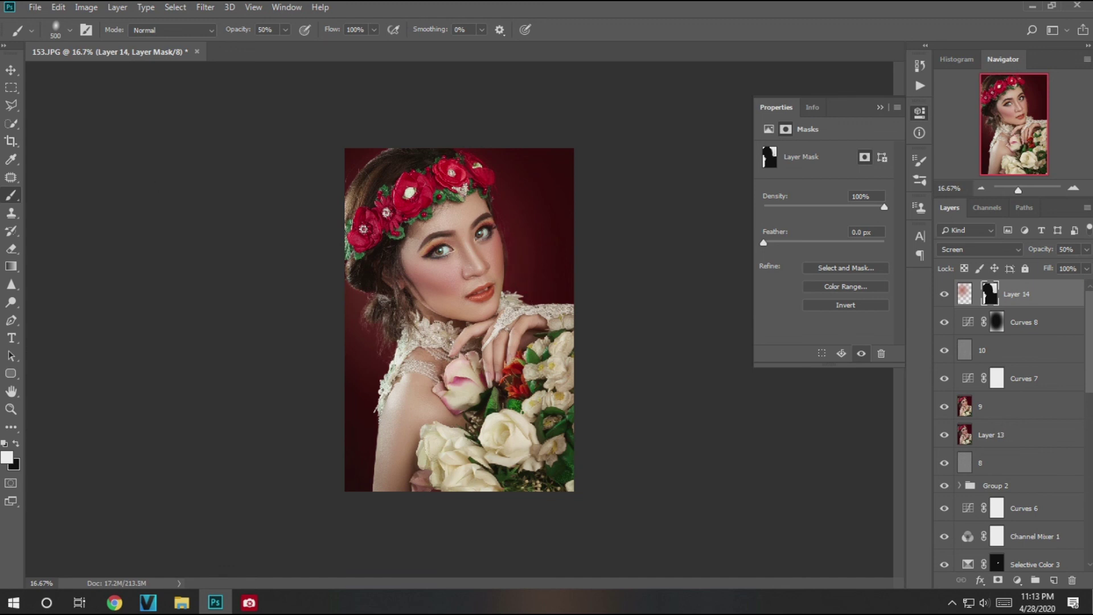
key("m")
Step: Add a Selective Color layer setting Blacks to Yellow +7 and Cyan -2, then ready layer 9 with the Mixer Brush
left_click(836, 167)
left_click(829, 239)
mouse_move(824, 250)
left_mouse_down()
mouse_move(842, 256)
mouse_move(828, 252)
mouse_move(826, 279)
left_mouse_up()
left_click_drag(823, 198, 822, 199)
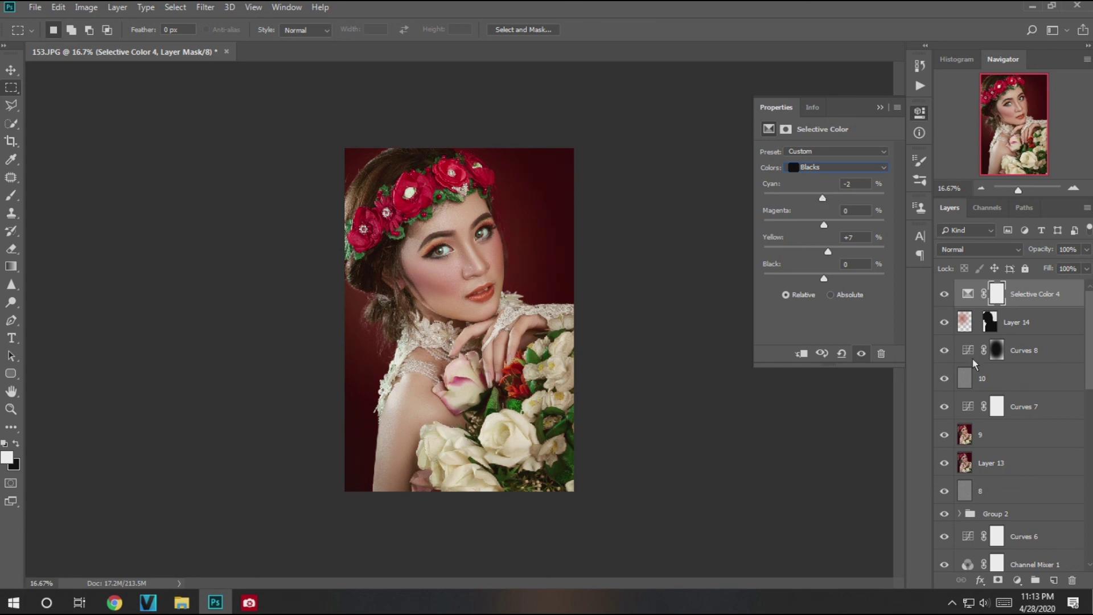
left_click(999, 434)
right_click(11, 195)
left_click(44, 229)
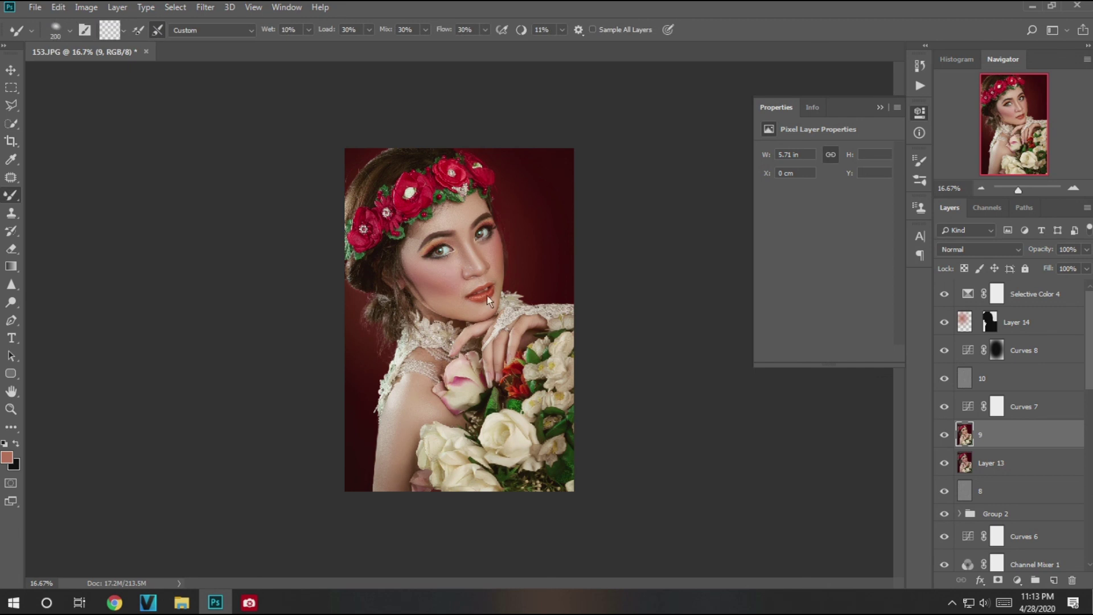
Step: Use the Clone Stamp on layer 10 to cover the blemishes beside the bride's nose with clean skin
scroll(486, 295, "up", 4)
left_click(11, 213)
left_click(981, 378)
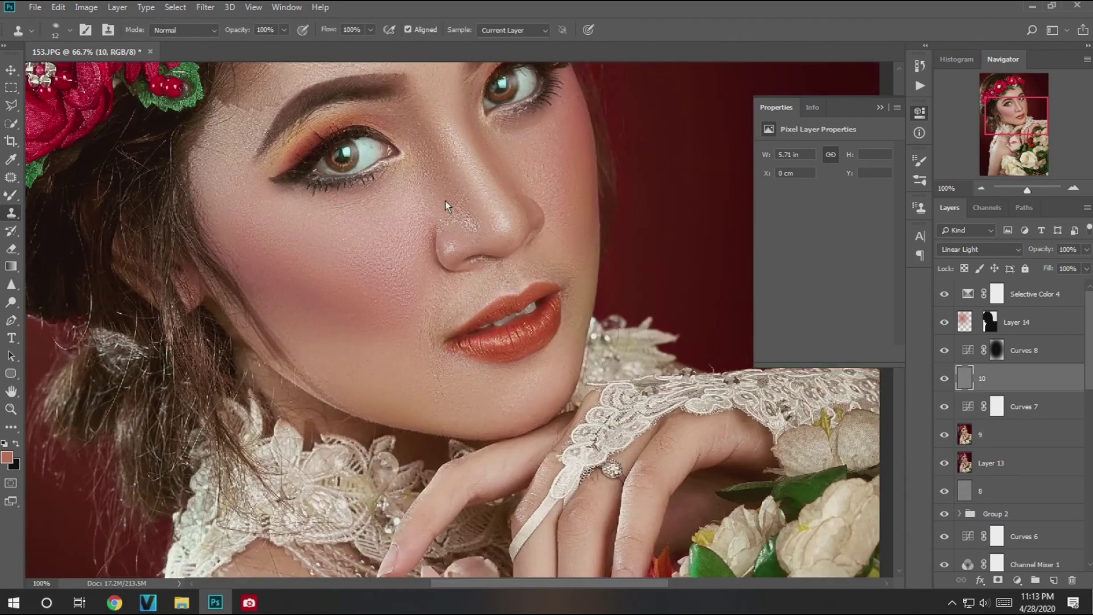
scroll(445, 200, "up", 1)
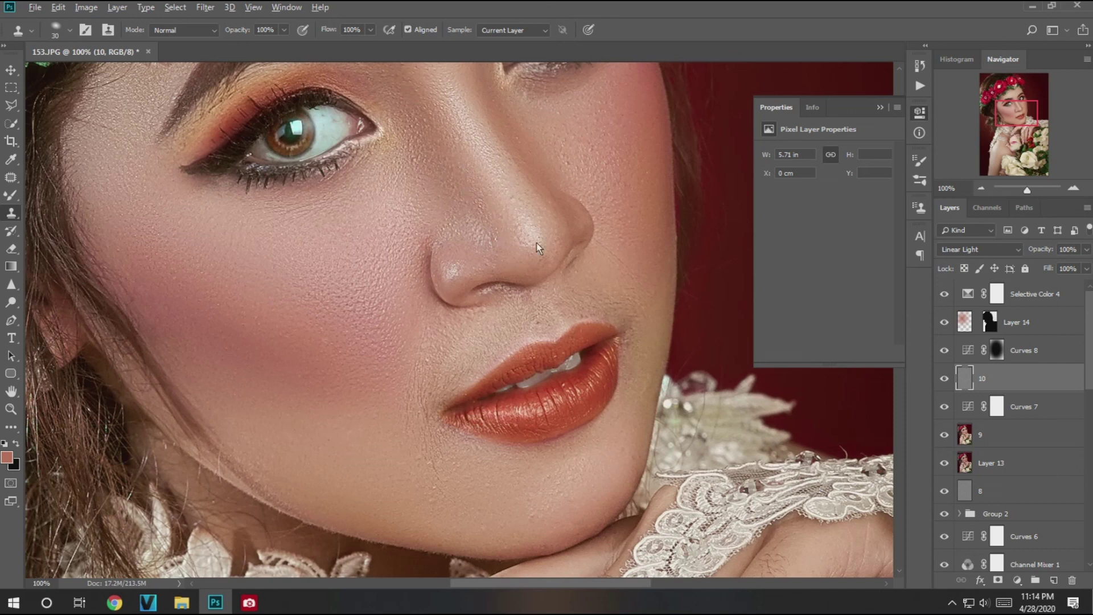
key("ctrl+0")
key("m")
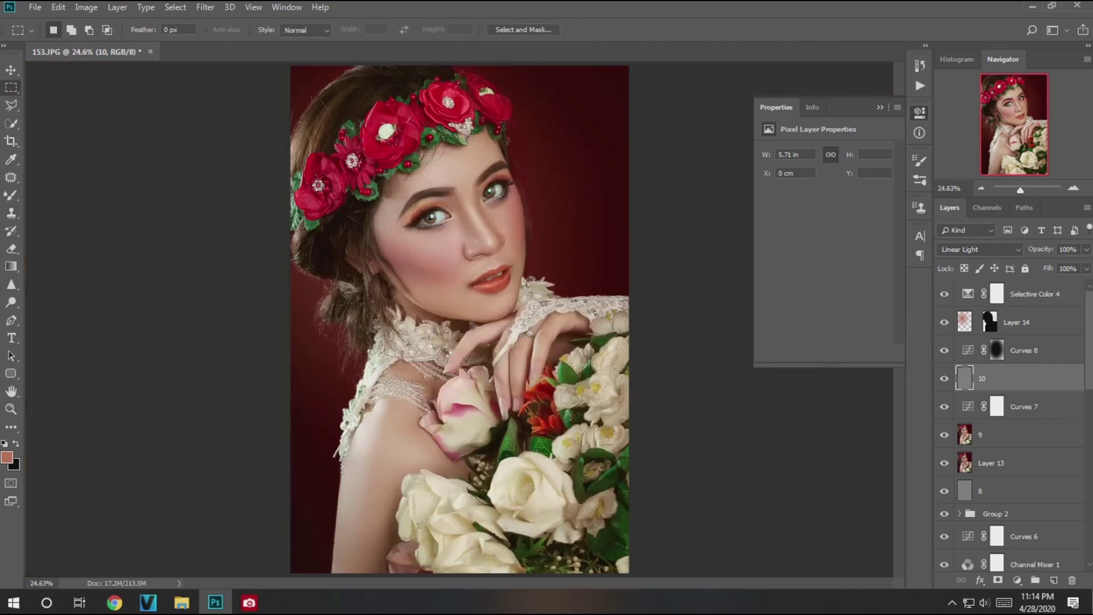